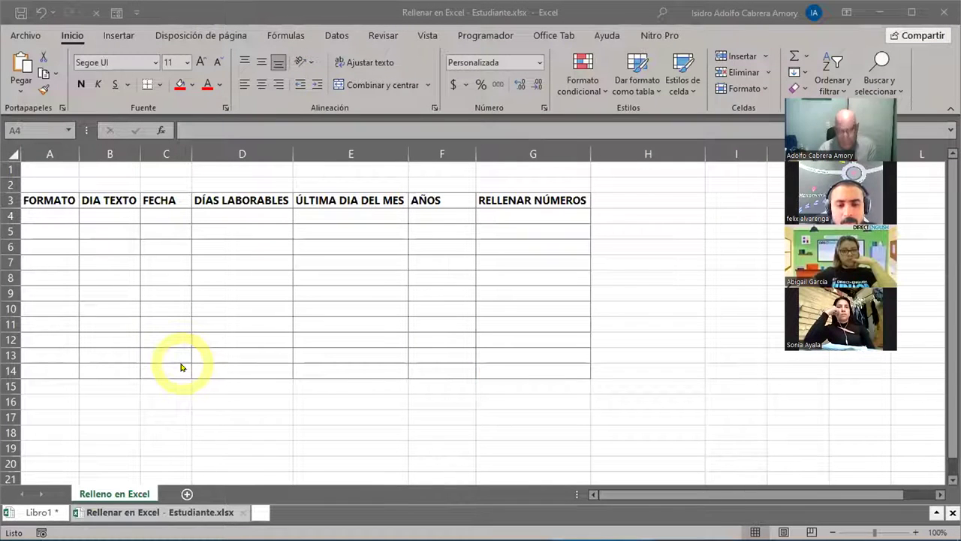
Switch to the blank Libro1 workbook and set its sheet zoom to 140%
left_click(37, 513)
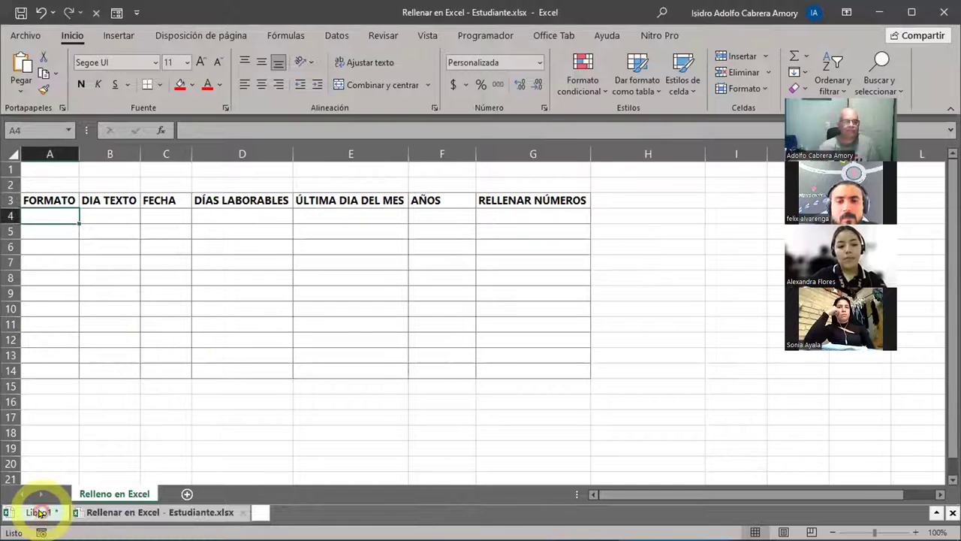
left_click(37, 513)
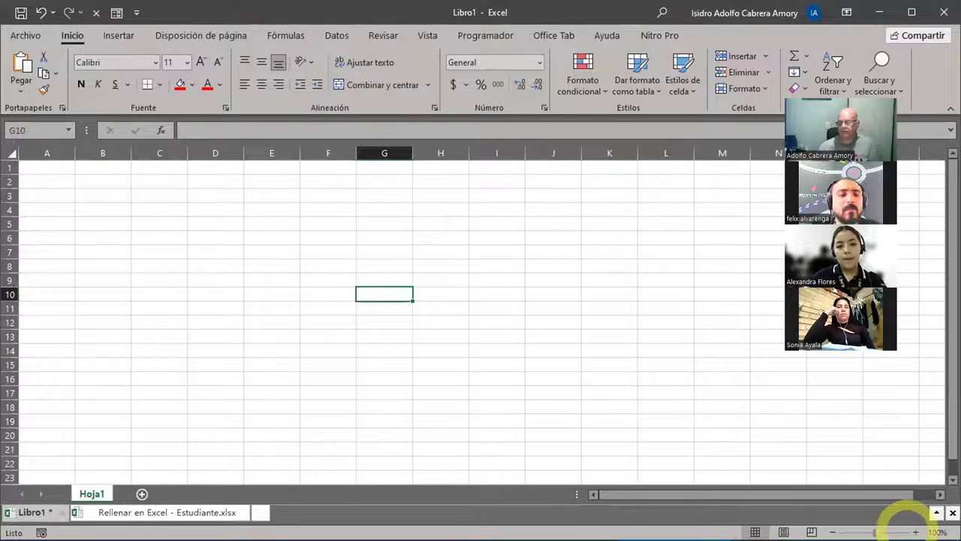
left_click(916, 531)
left_click(915, 532)
left_click(916, 531)
left_click(915, 531)
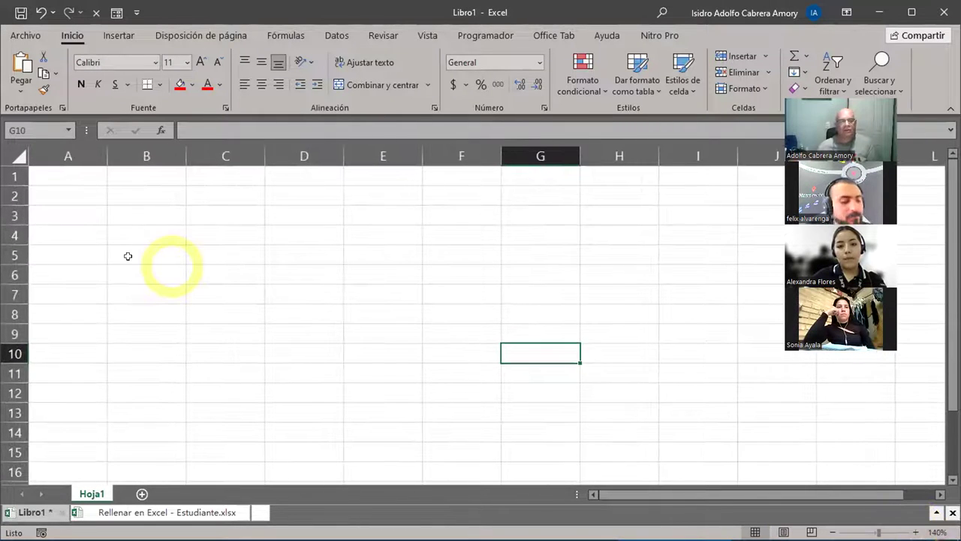
Enter 1 in A1 and 2 in A2, and extend the number series down to A13
left_click(76, 176)
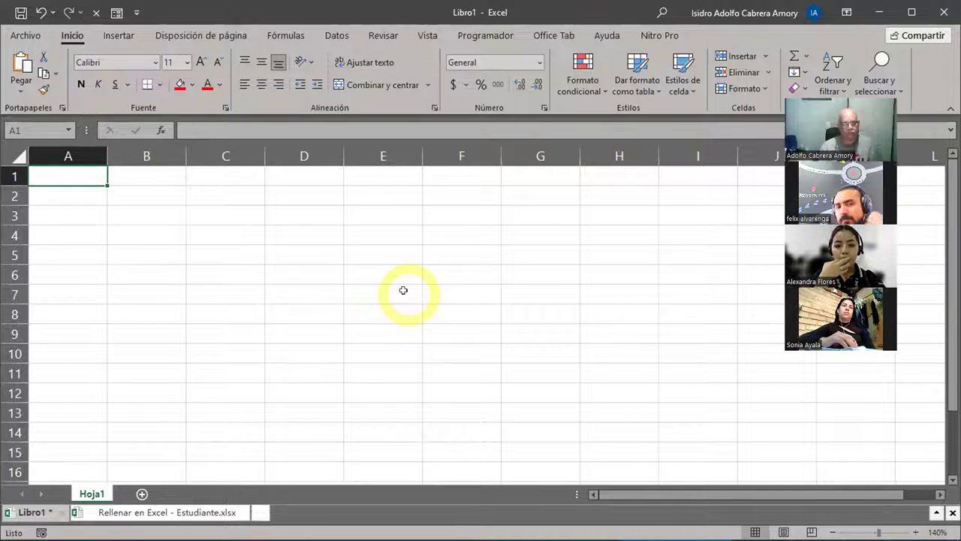
type("1")
key("Return")
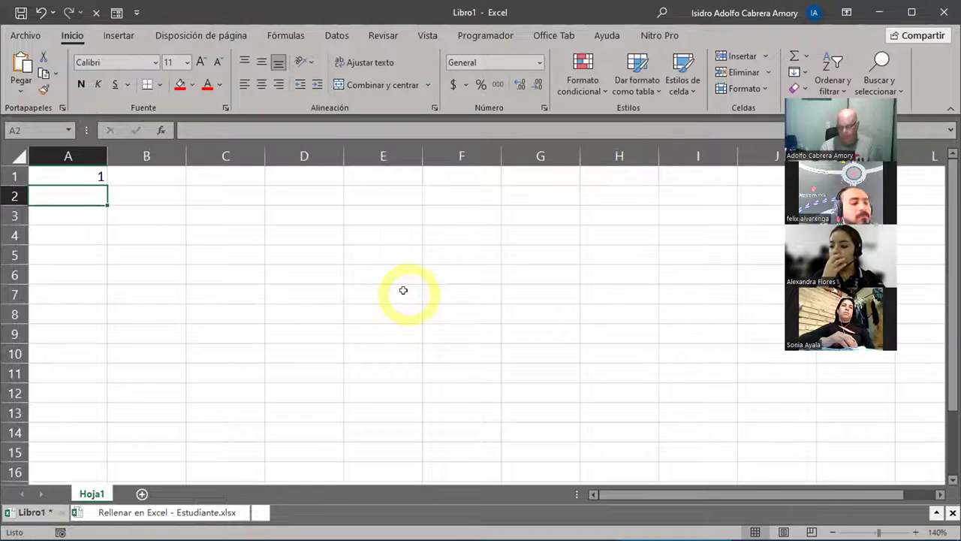
type("2")
key("Return")
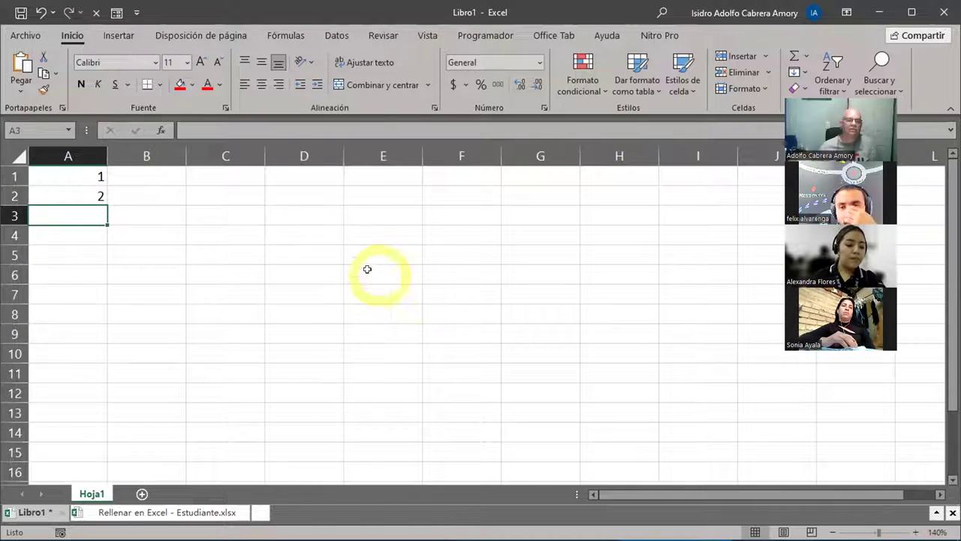
left_click_drag(79, 174, 97, 418)
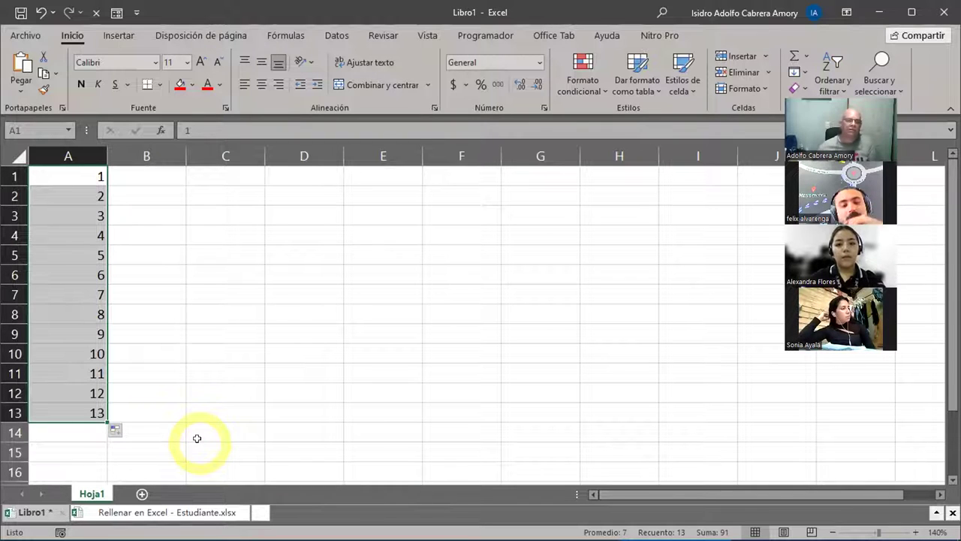
Enter 5 in B1 and 10 in B2, and extend the series in steps of five down to B13
left_click(144, 177)
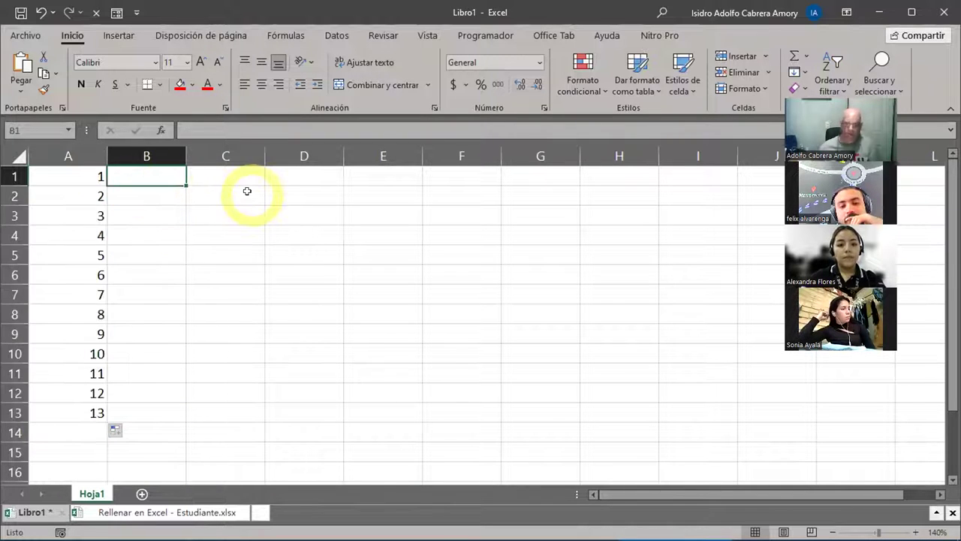
type("5")
key("Return")
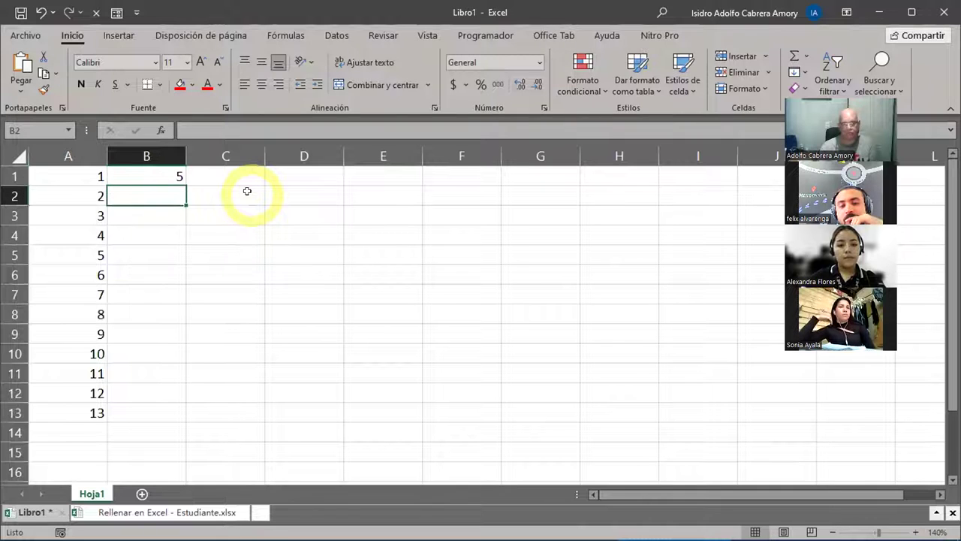
type("10")
key("Return")
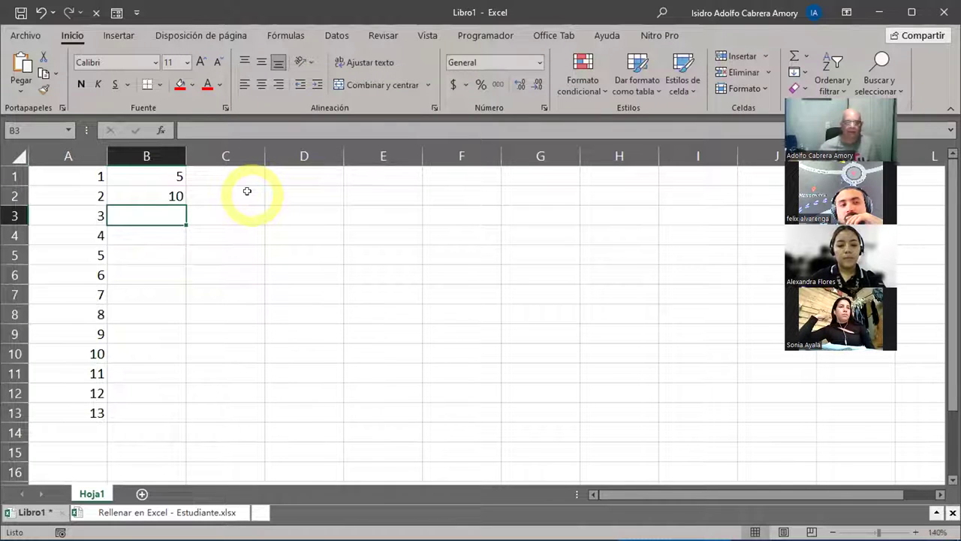
left_click_drag(143, 175, 167, 413)
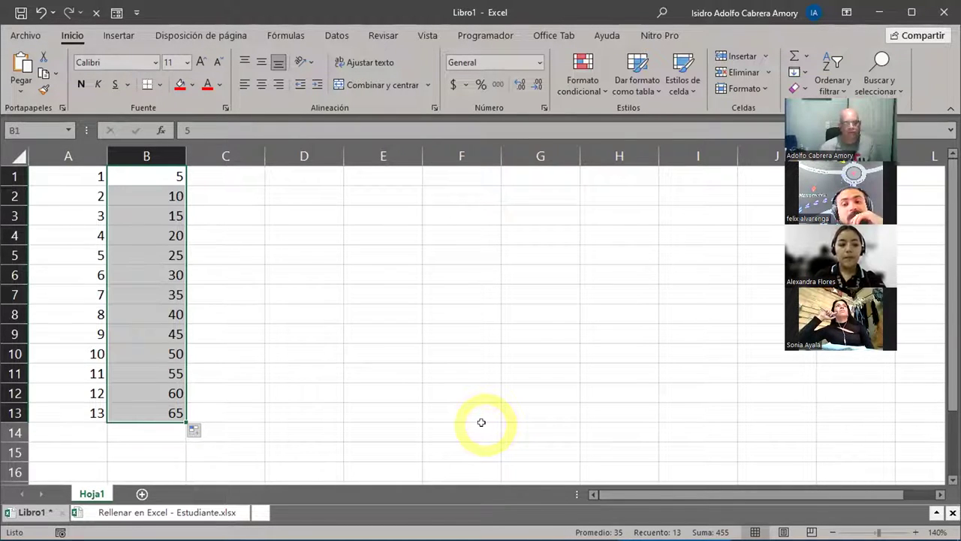
Enter 100 in C1 and 110 in C2, and extend the series in steps of ten down to C13
left_click(230, 176)
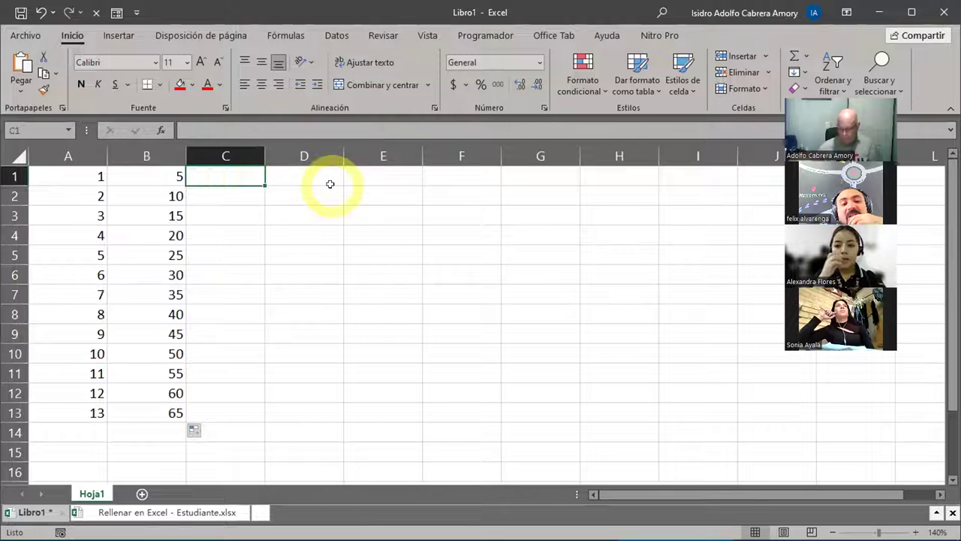
type("100")
key("Return")
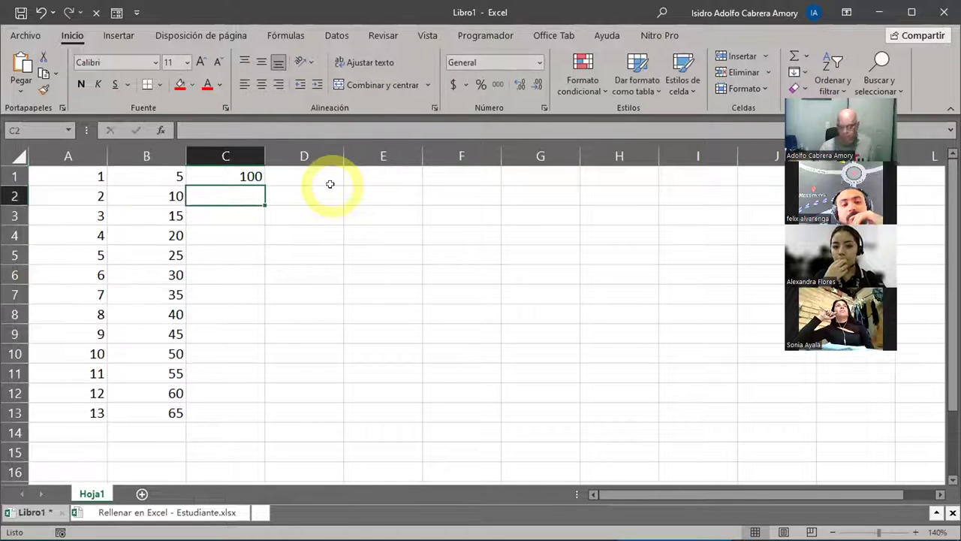
type("110")
key("Return")
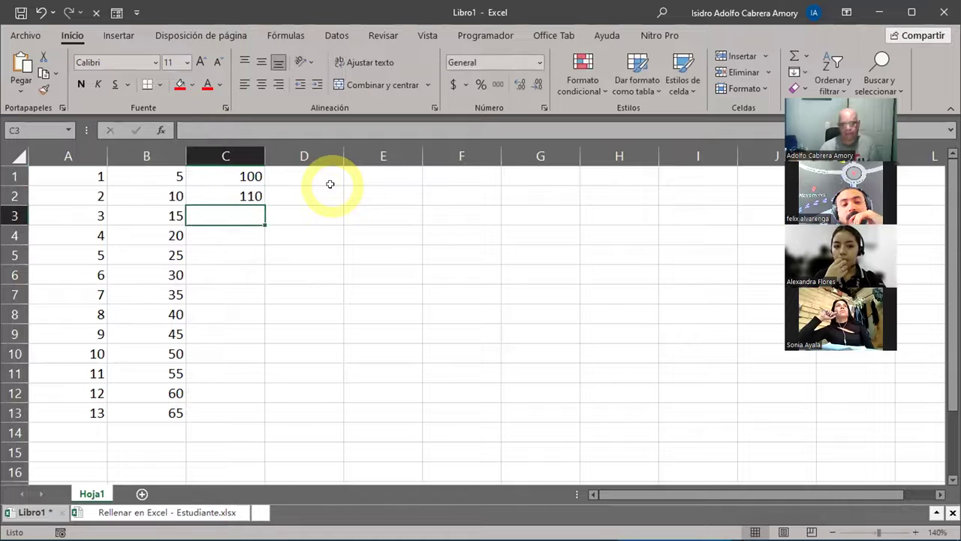
left_click(243, 177)
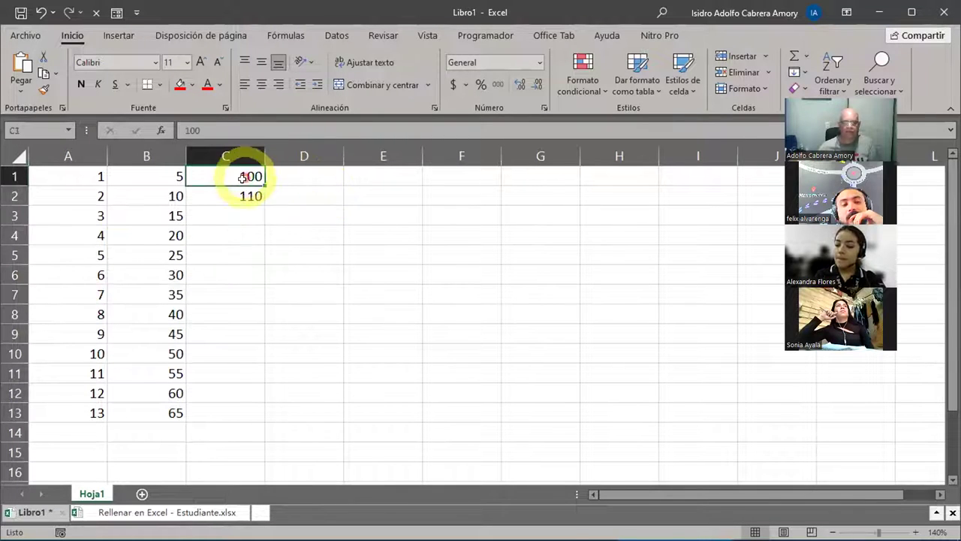
left_click_drag(242, 177, 251, 193)
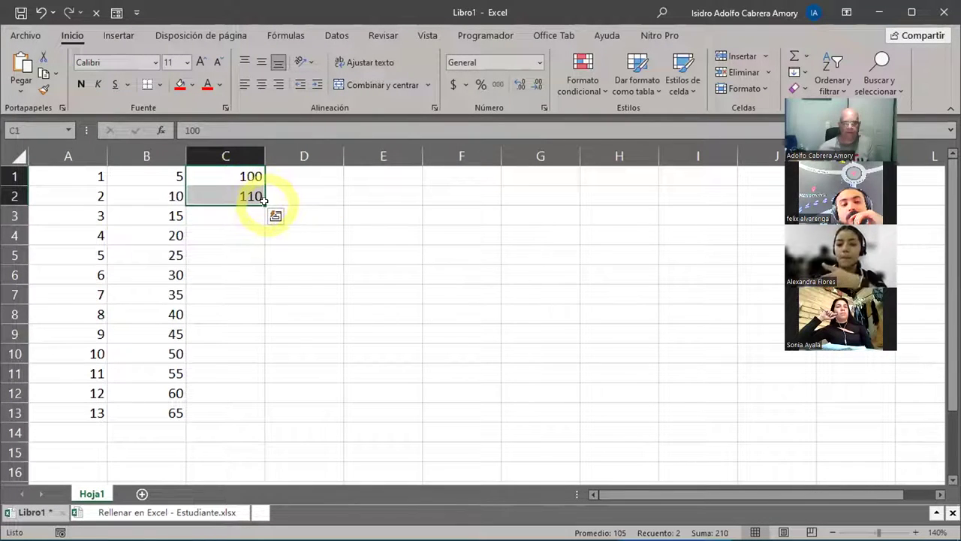
left_click_drag(264, 200, 248, 422)
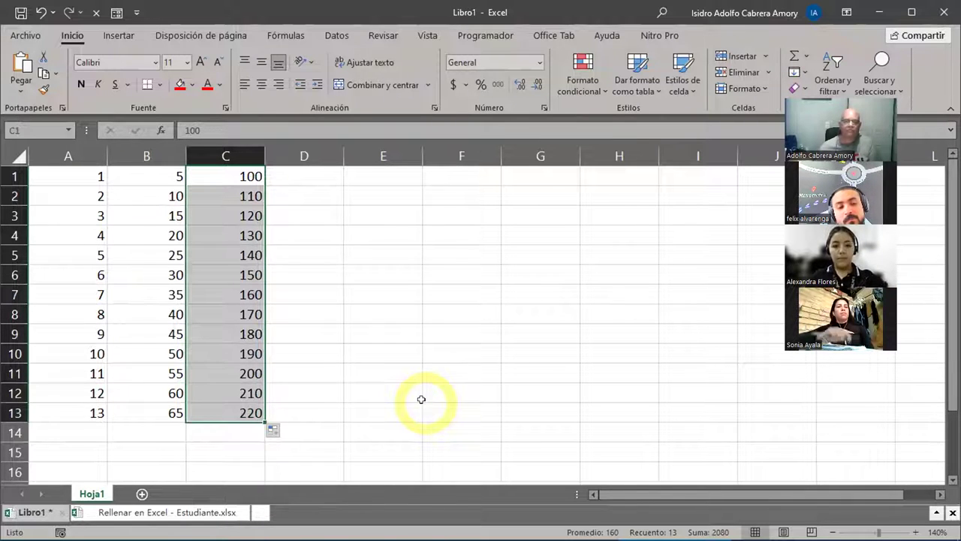
Enter Lunes in D1 and Martes in D2, and extend the weekday series down to D13
left_click(299, 177)
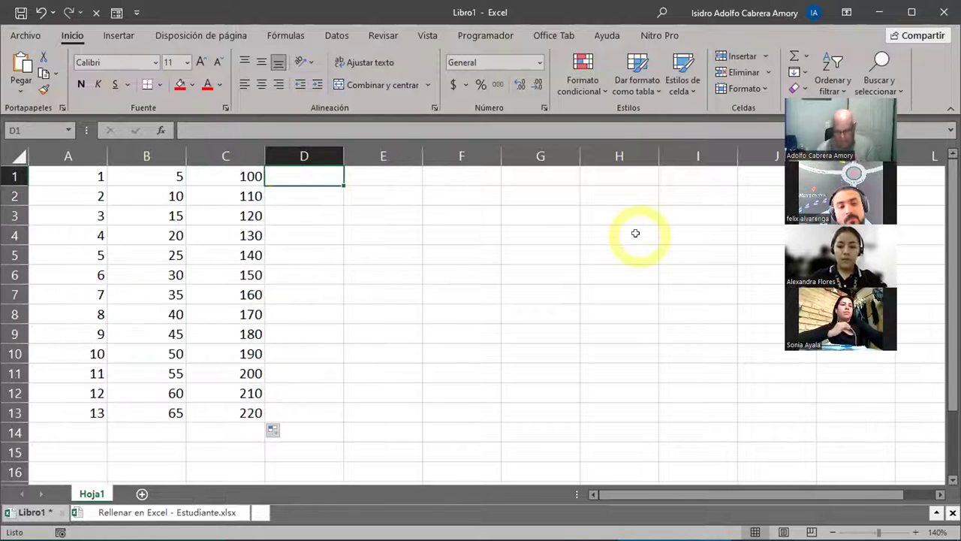
type("Lunes+")
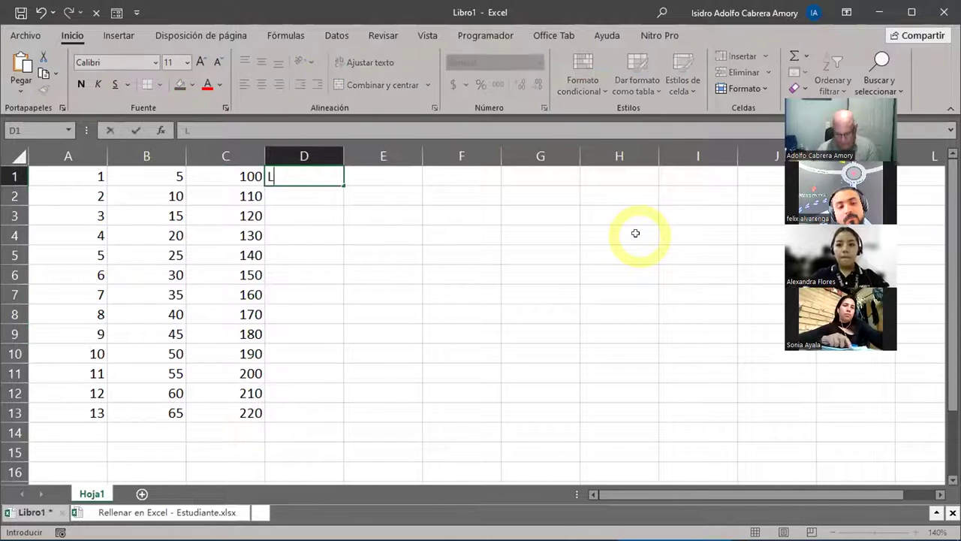
key("BackSpace")
key("BackSpace")
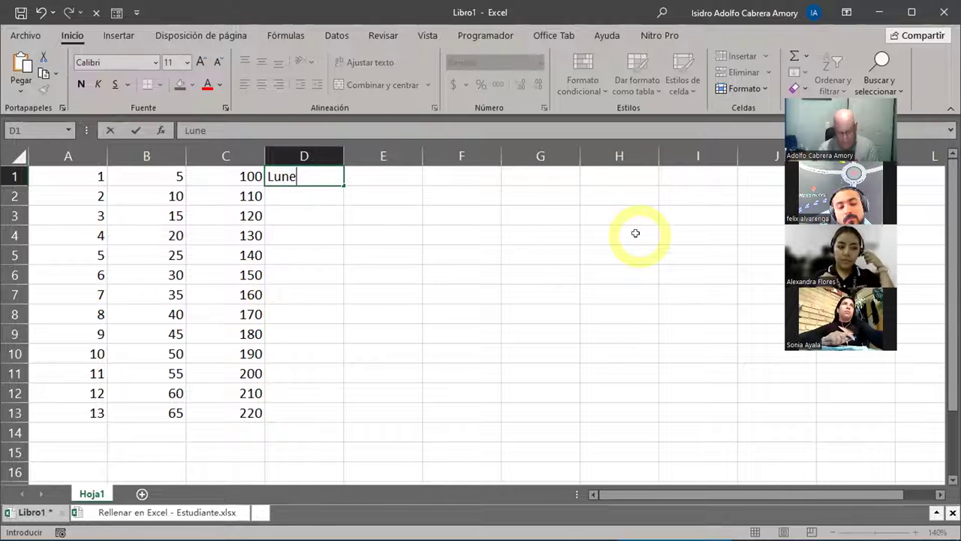
type("s")
key("Return")
type("Martes")
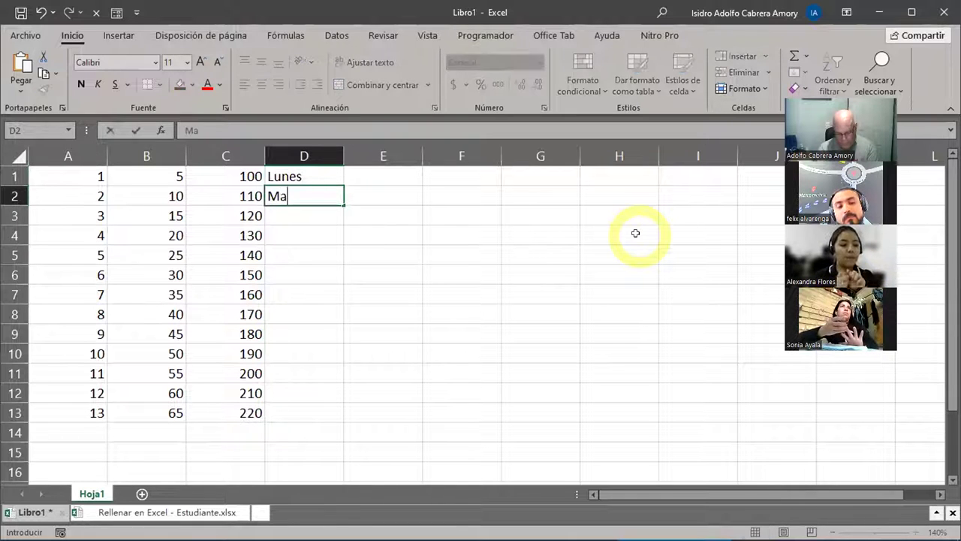
key("Return")
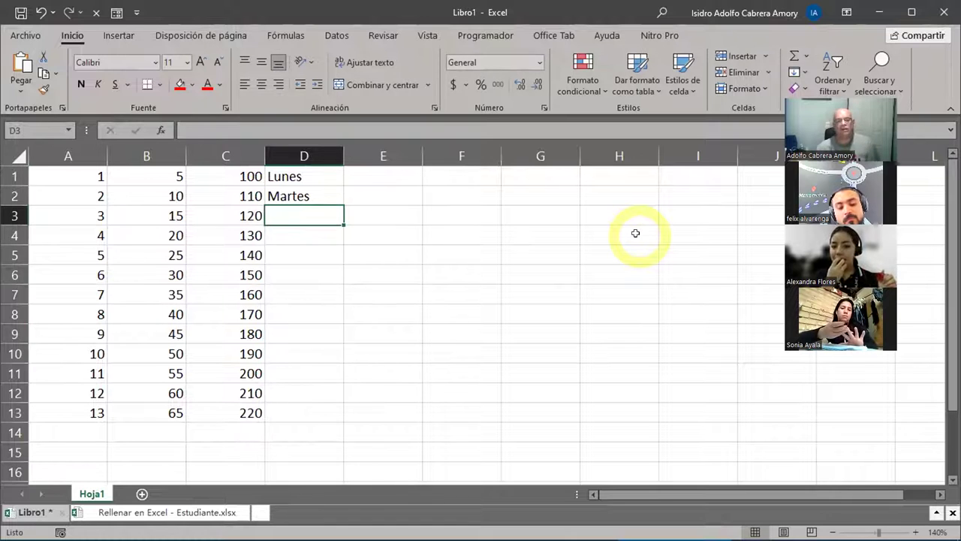
left_click_drag(304, 175, 307, 191)
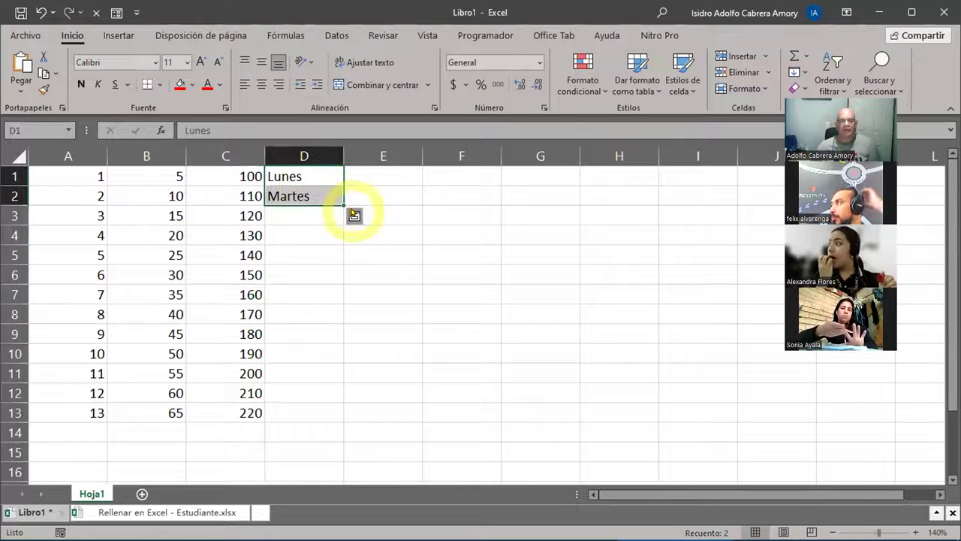
left_click_drag(338, 199, 342, 414)
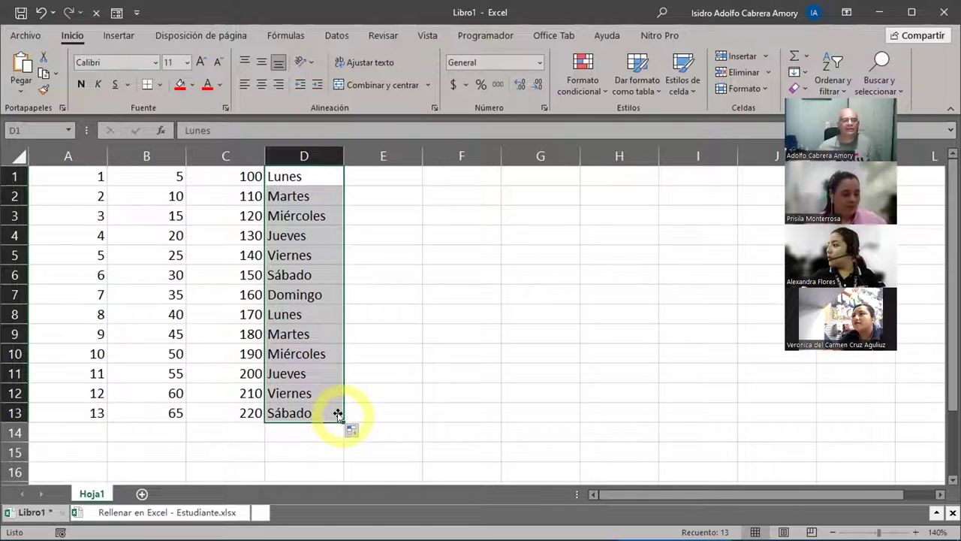
Enter Enero in E1 and Febrero in E2, and extend the month series down to E13
left_click(391, 179)
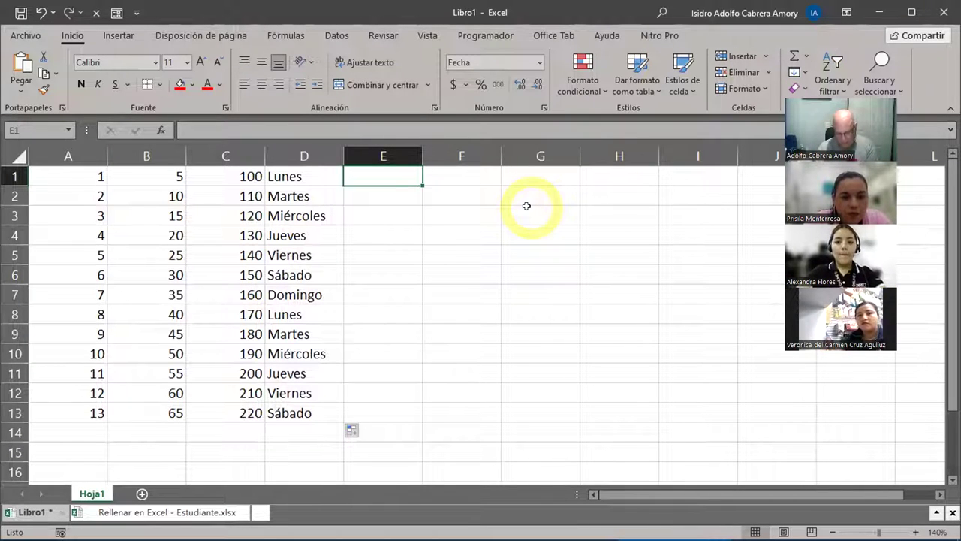
type("Enero")
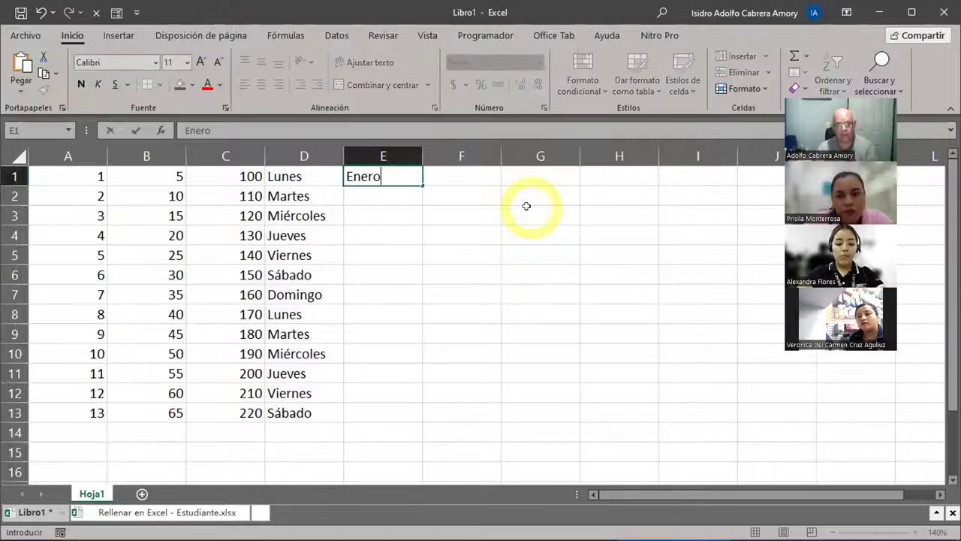
key("Return")
type("Febrero")
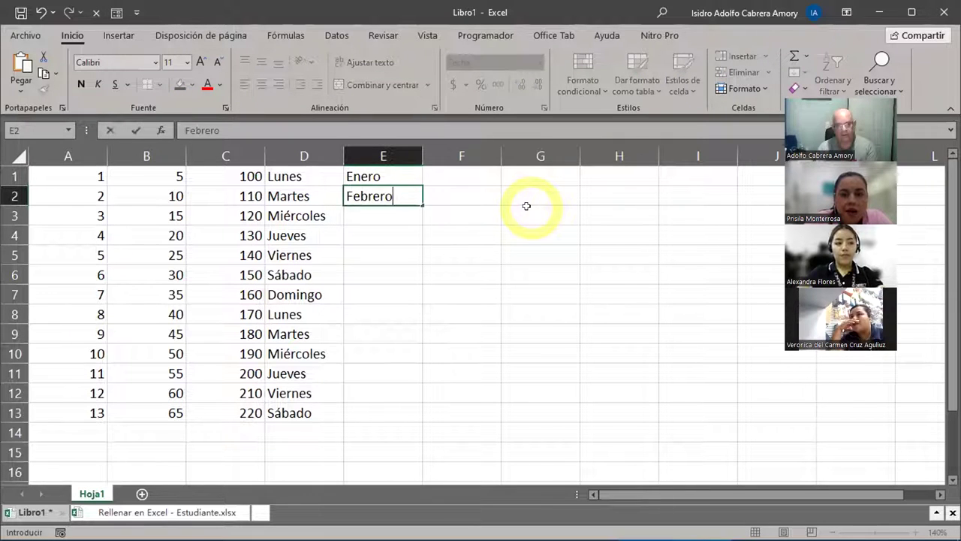
key("Return")
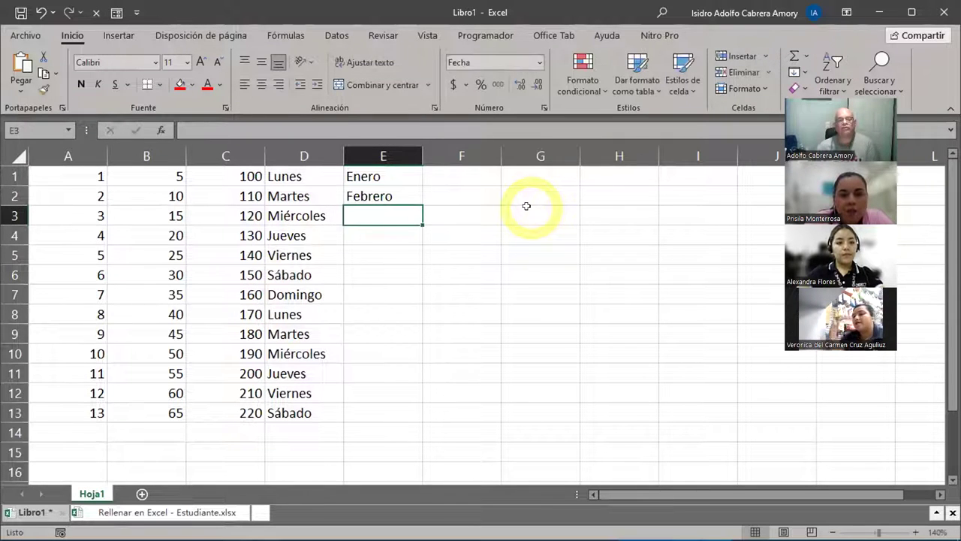
left_click_drag(389, 176, 388, 195)
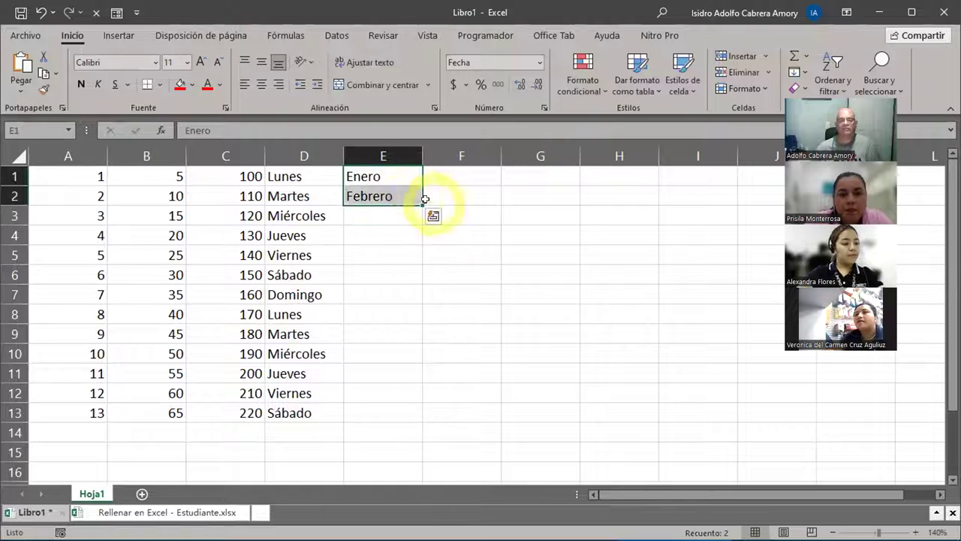
left_click_drag(420, 201, 414, 421)
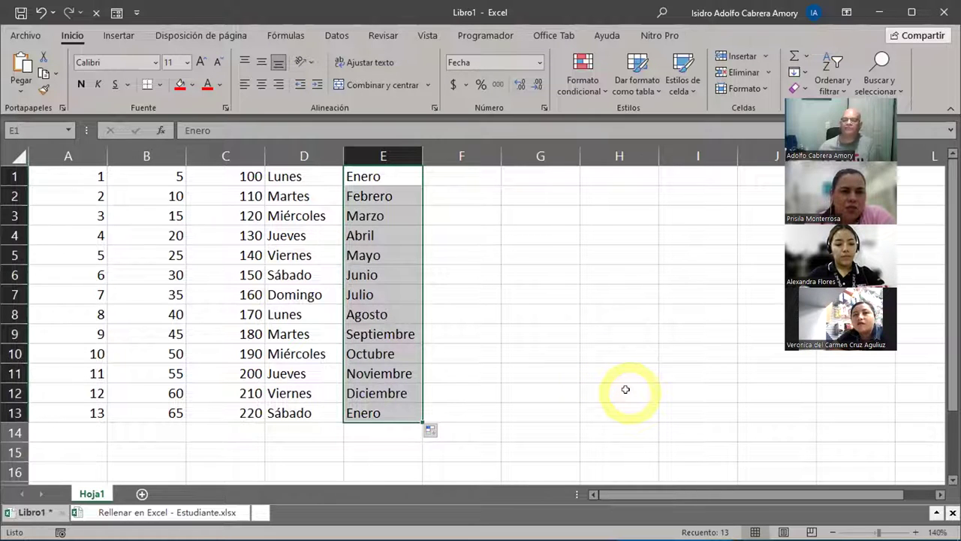
Open the Excel options dialog (Opciones de Excel)
left_click(21, 37)
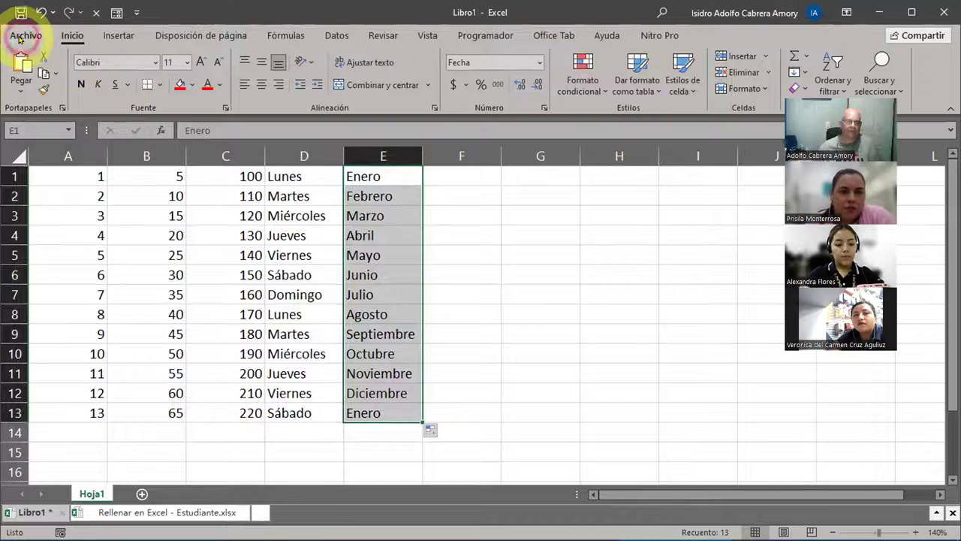
left_click(20, 40)
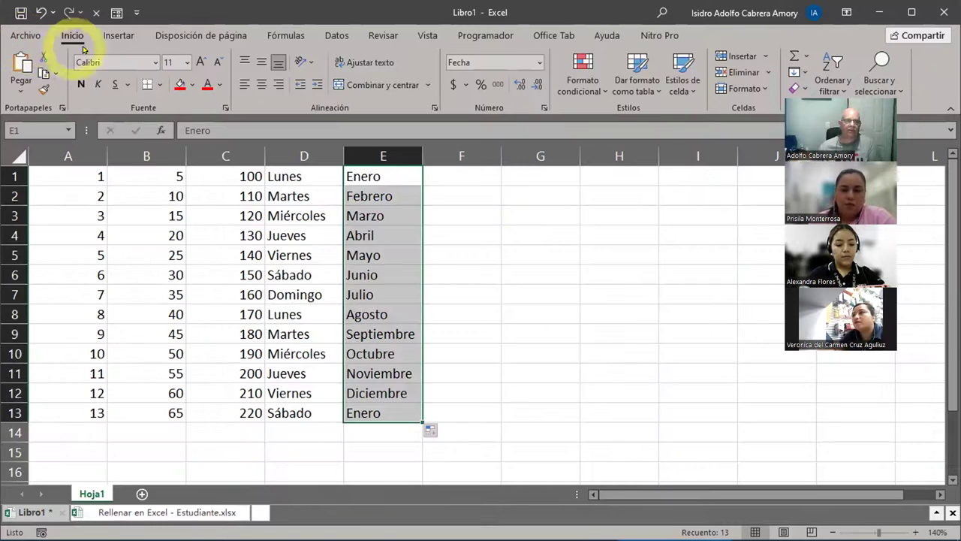
left_click(24, 37)
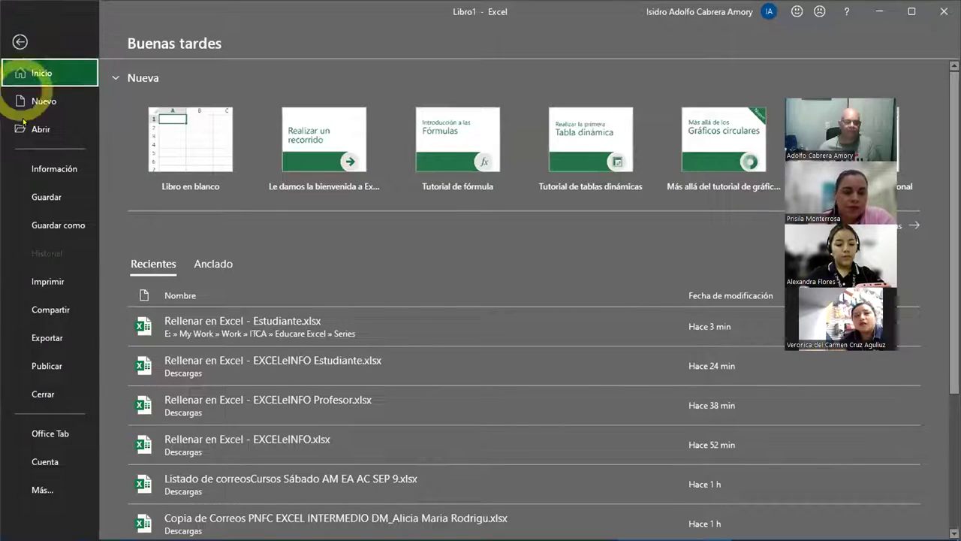
left_click(41, 490)
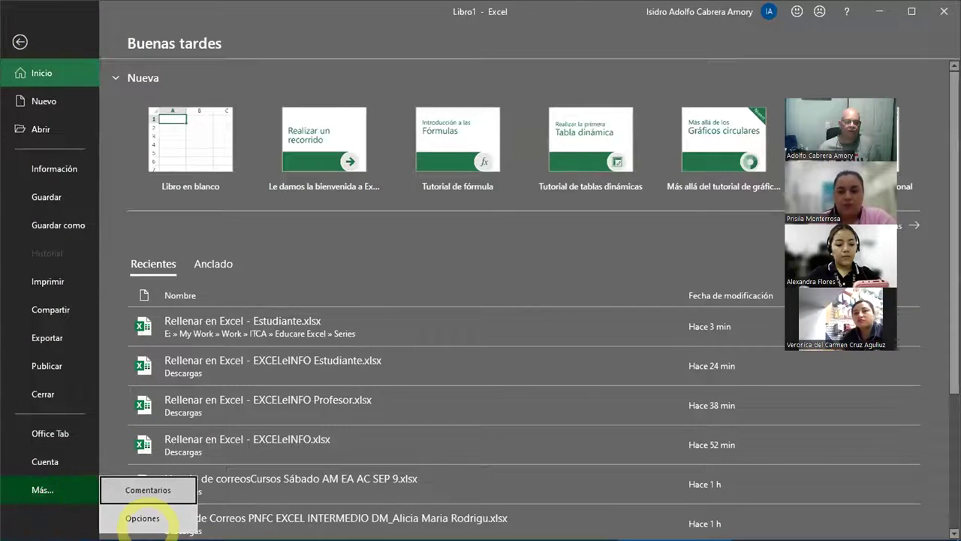
left_click(143, 518)
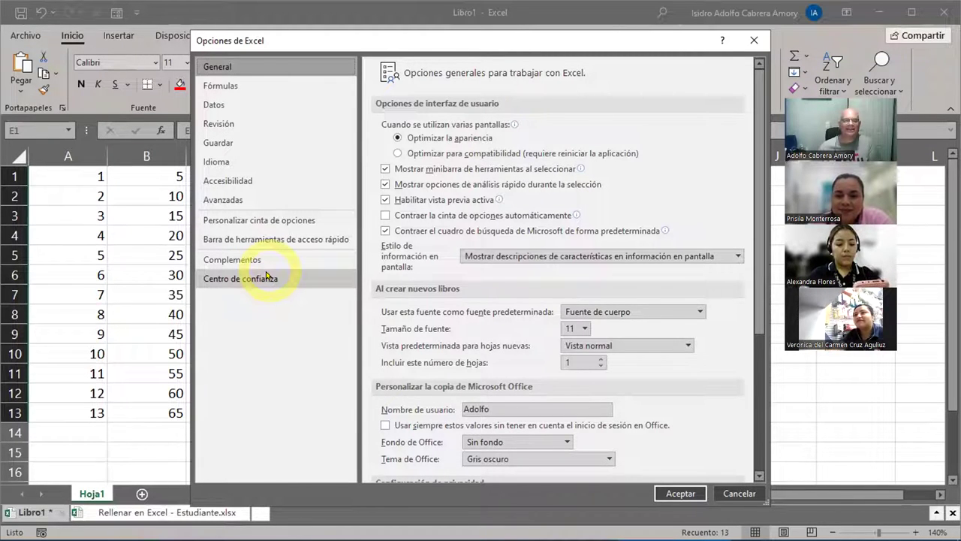
Open the custom lists dialog (Listas personalizadas) from the advanced Excel options
left_click(224, 200)
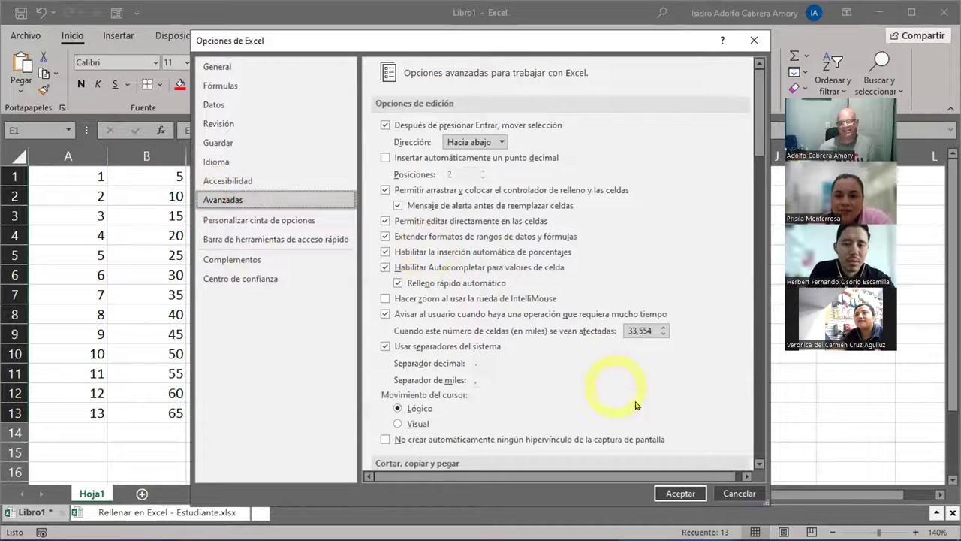
scroll(636, 405, "down", 20)
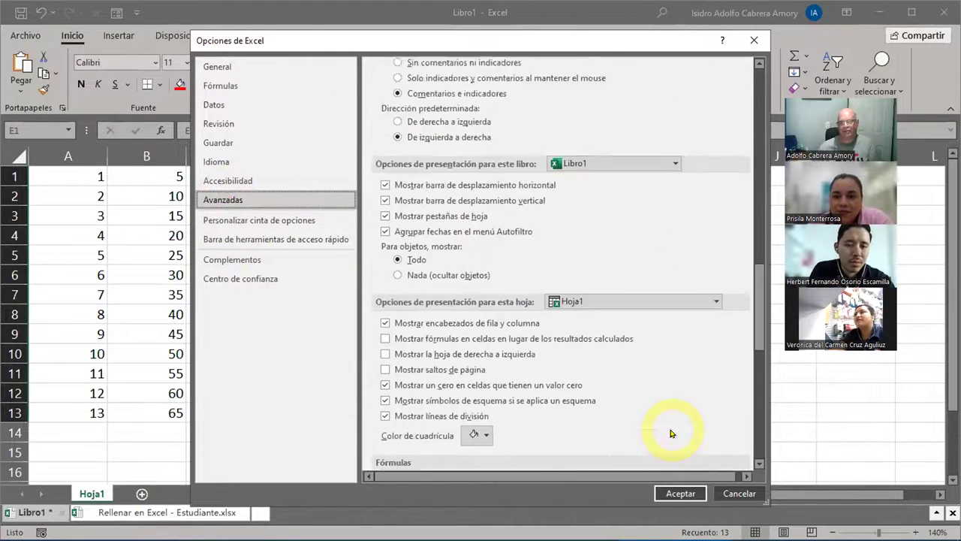
scroll(673, 434, "down", 15)
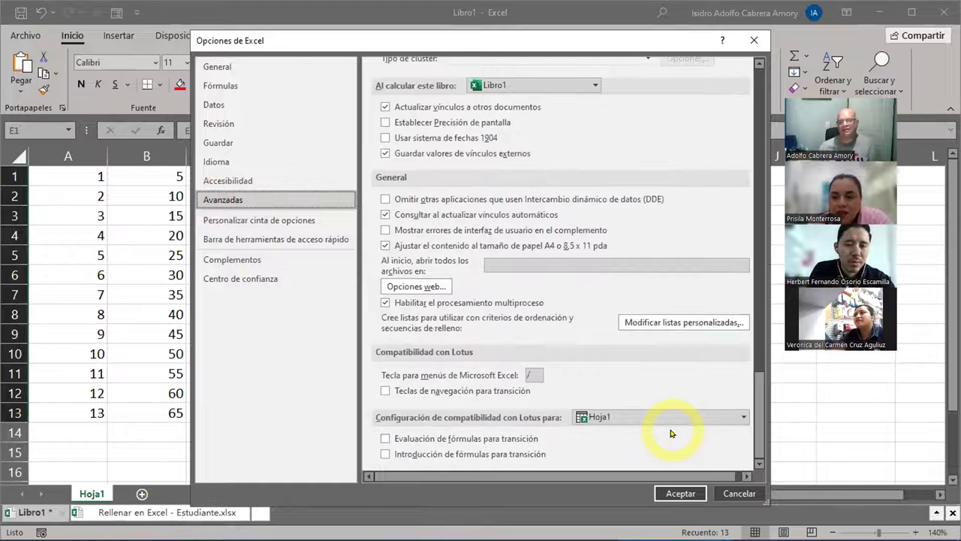
left_click(661, 326)
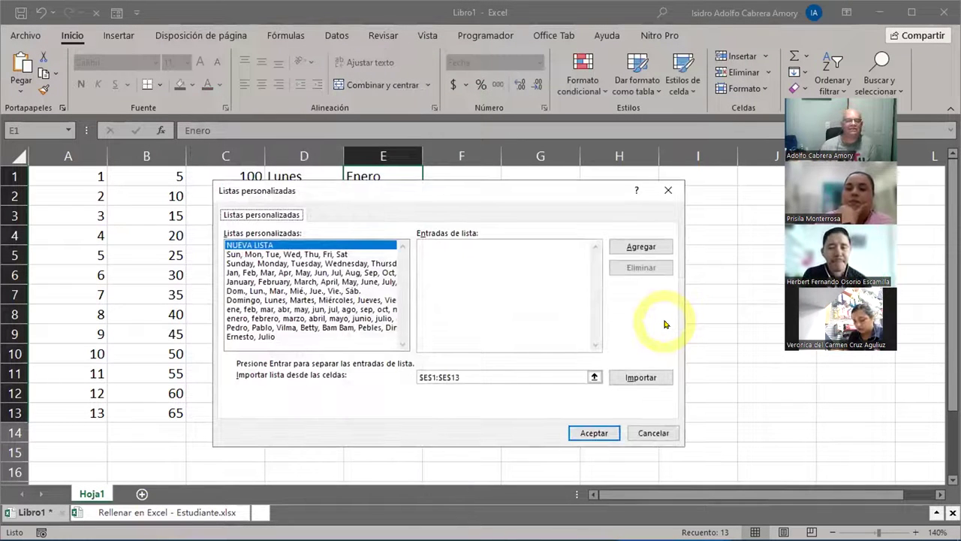
Examine the entries of the English and Spanish weekday and month lists and the custom names list, and cancel out of the options
left_click(270, 254)
left_click(272, 263)
left_click(273, 272)
left_click(274, 282)
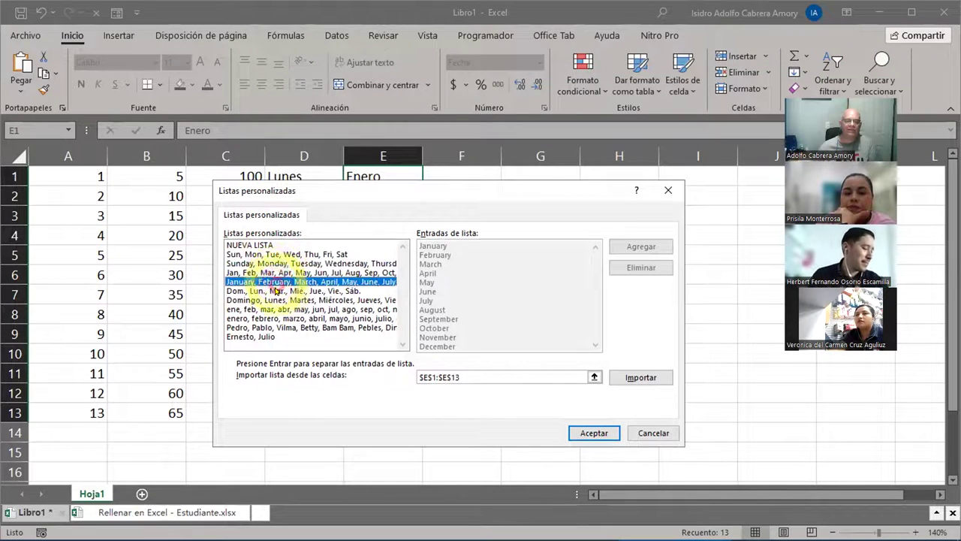
left_click(294, 291)
left_click(287, 300)
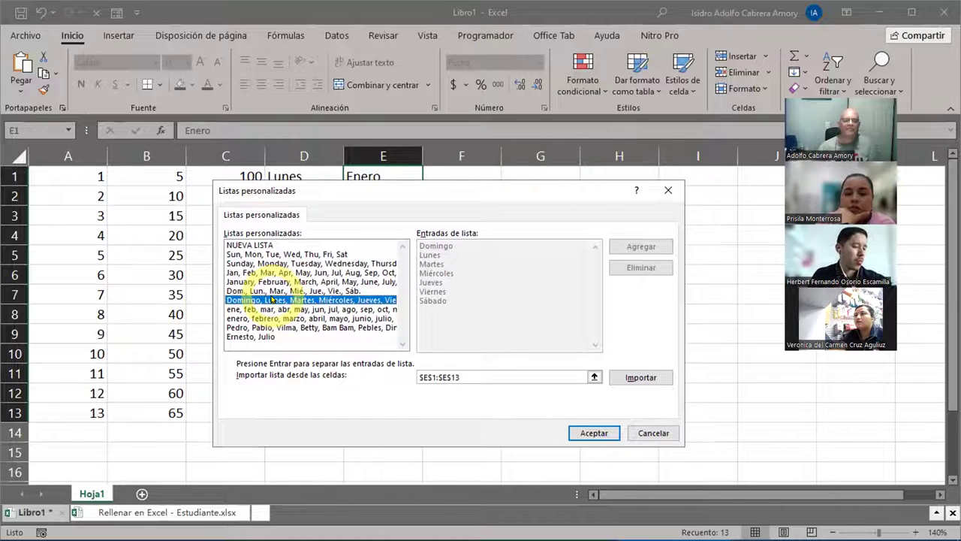
left_click(251, 319)
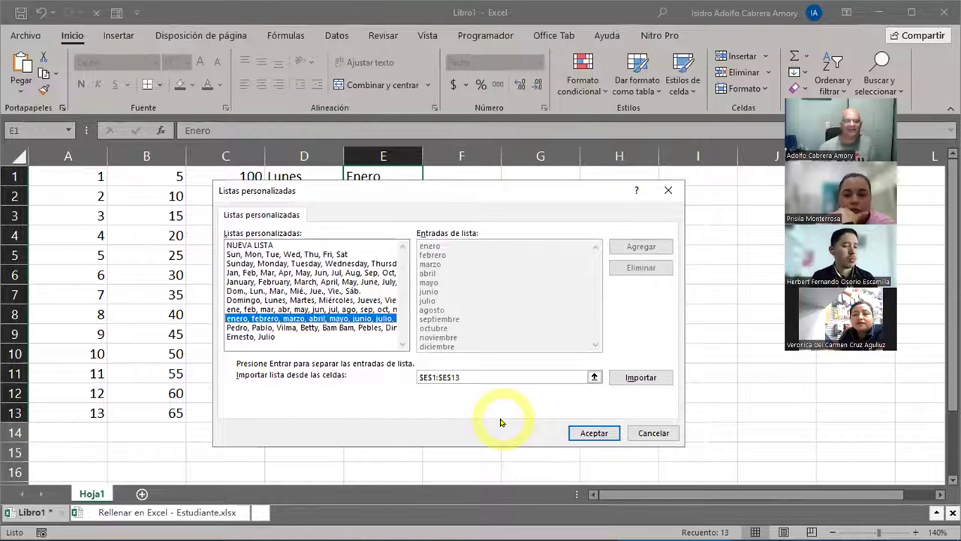
left_click(319, 328)
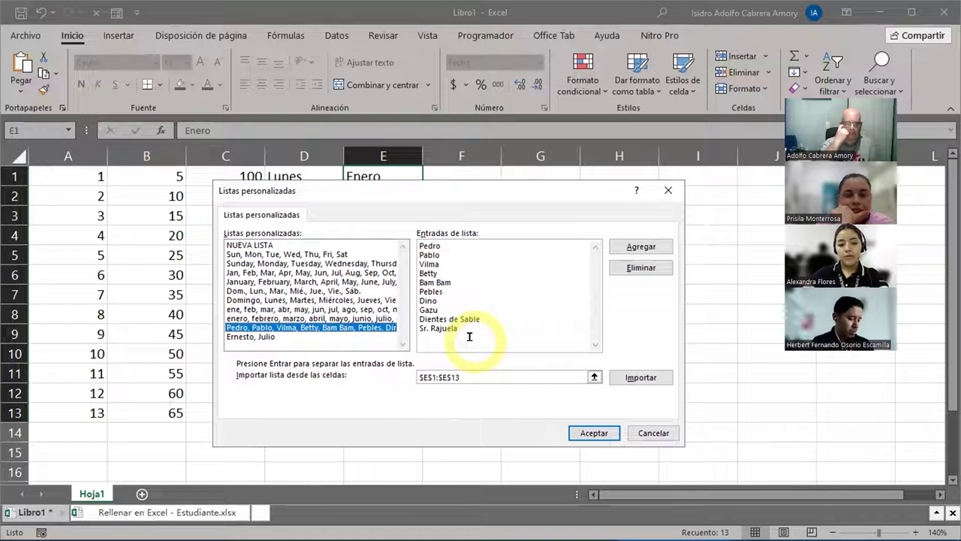
left_click(643, 435)
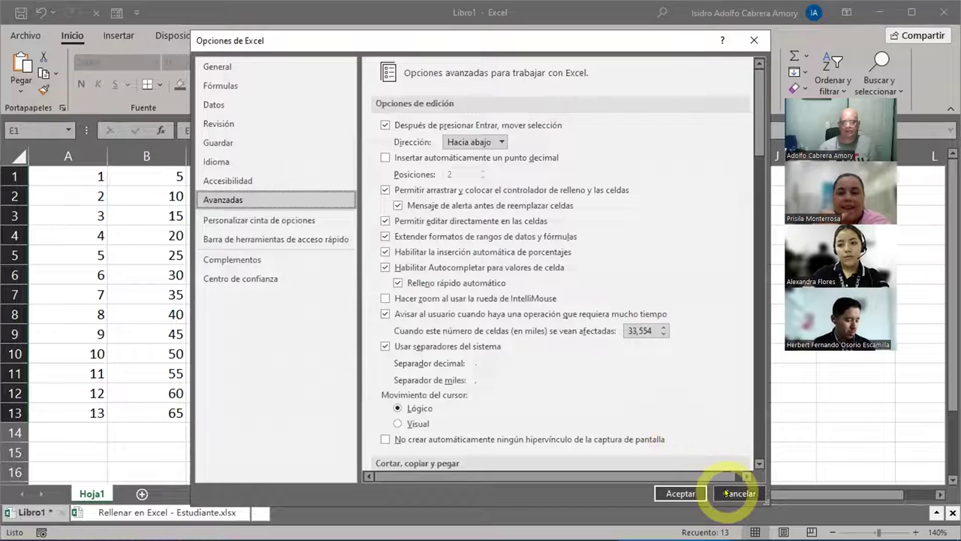
left_click(726, 493)
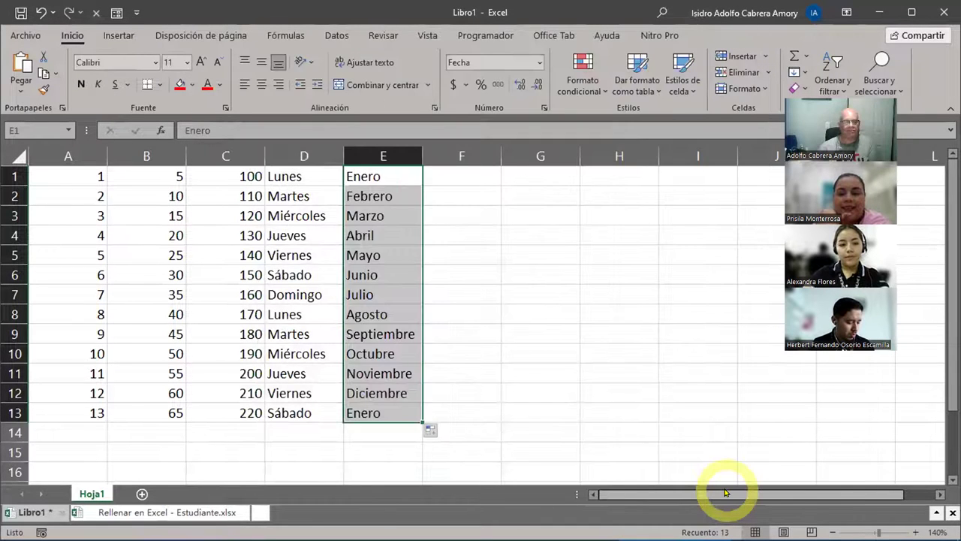
Switch to the workbook Rellenar en Excel - Estudiante.xlsx and set its zoom to 120%
left_click(151, 511)
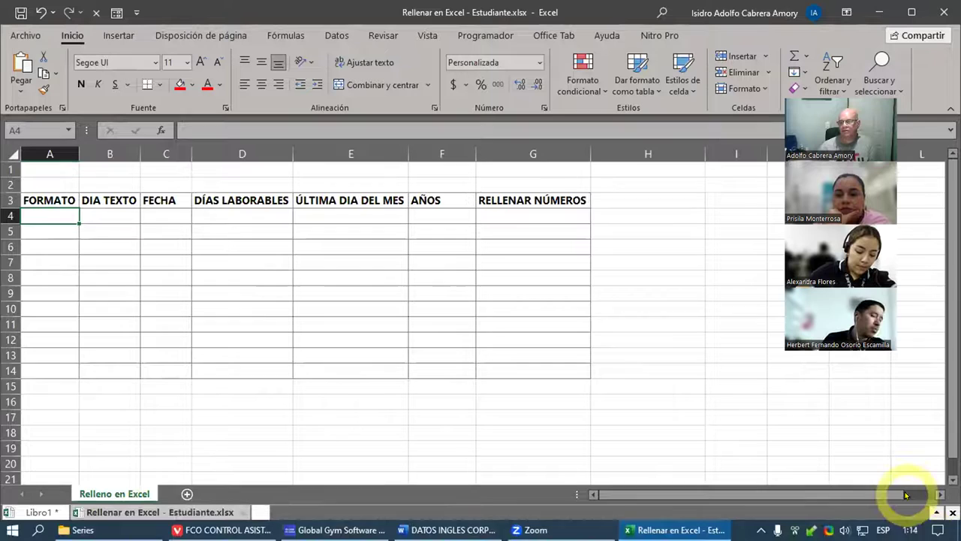
left_click(916, 531)
left_click(915, 531)
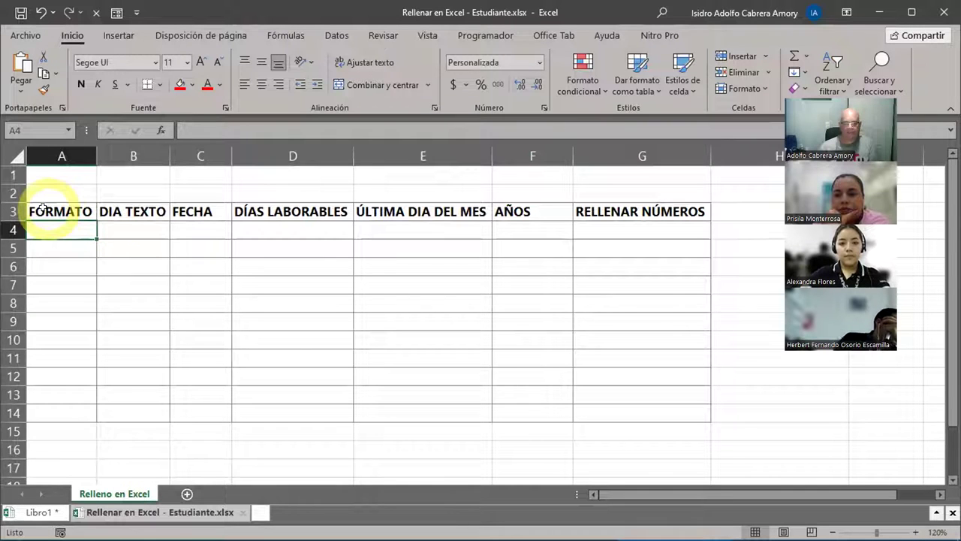
left_click(616, 495)
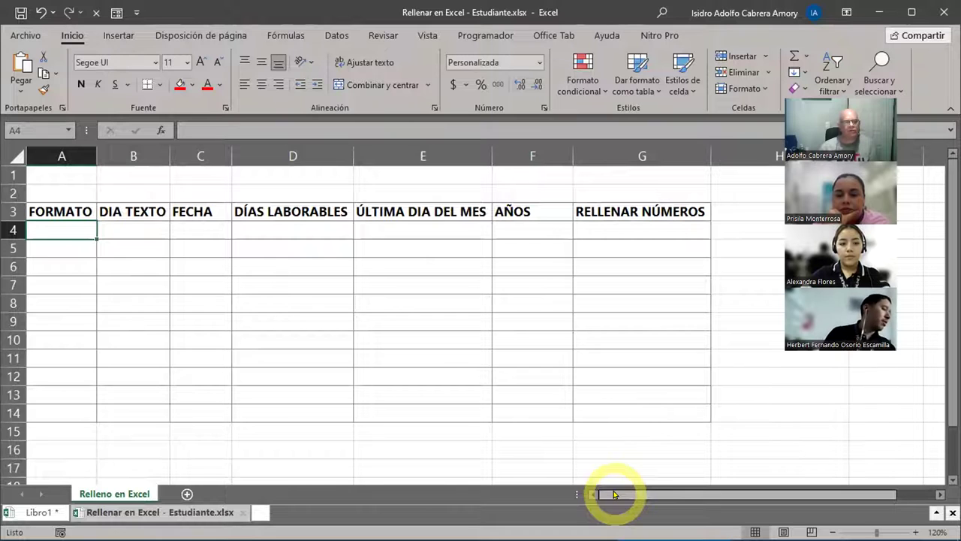
Insert a blank column before the FORMATO column and enter the header Texto in A3
right_click(53, 148)
left_click(129, 273)
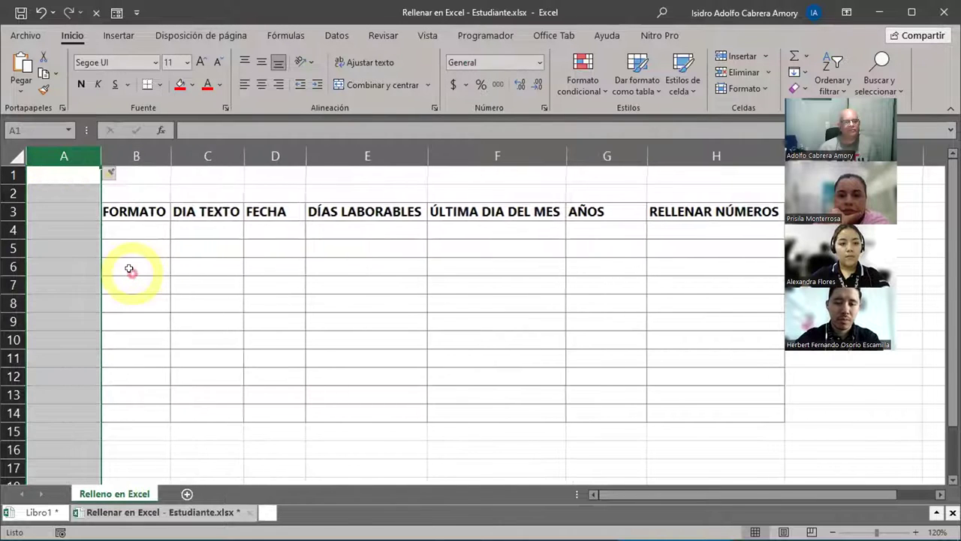
left_click(66, 211)
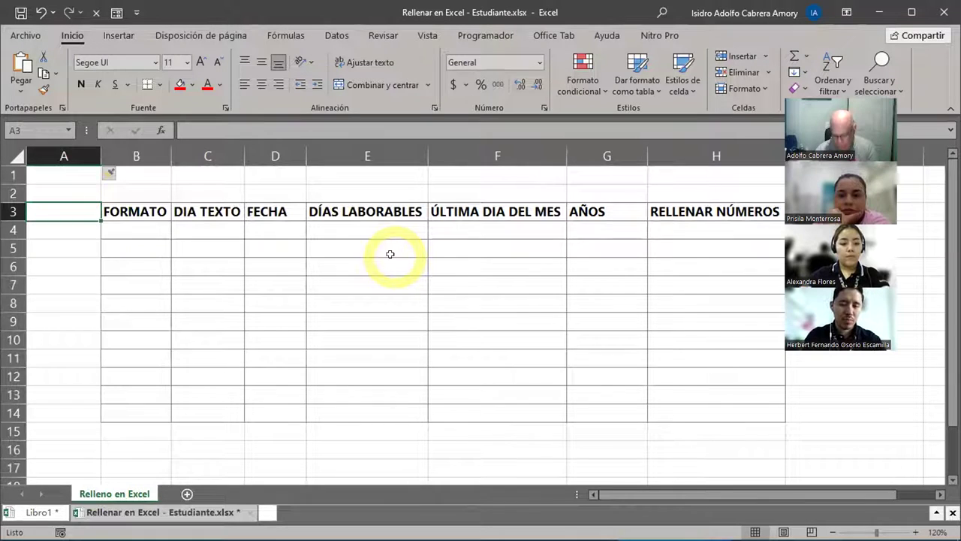
type("Texto")
key("Return")
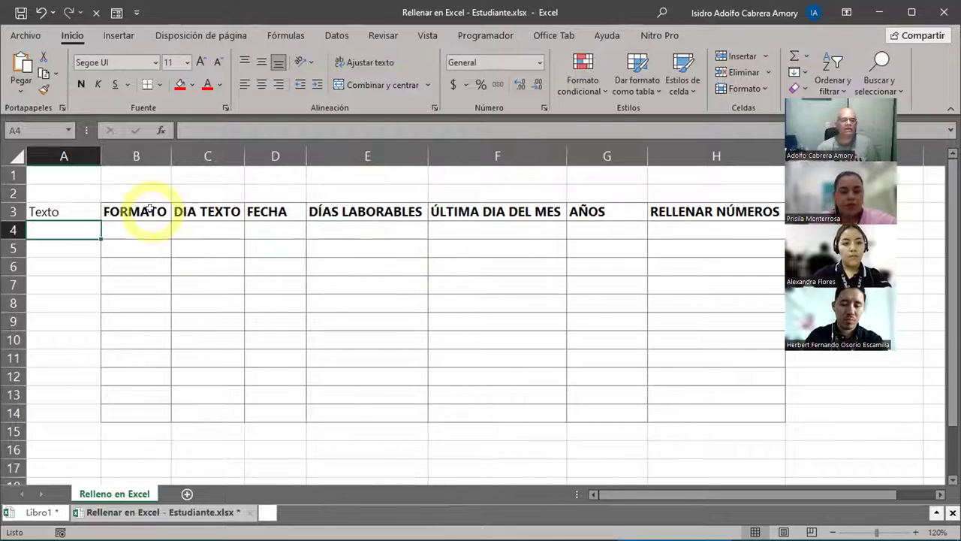
Copy the formatting of the FORMATO column, B3:B14, onto A3:A14
left_click_drag(142, 213, 143, 412)
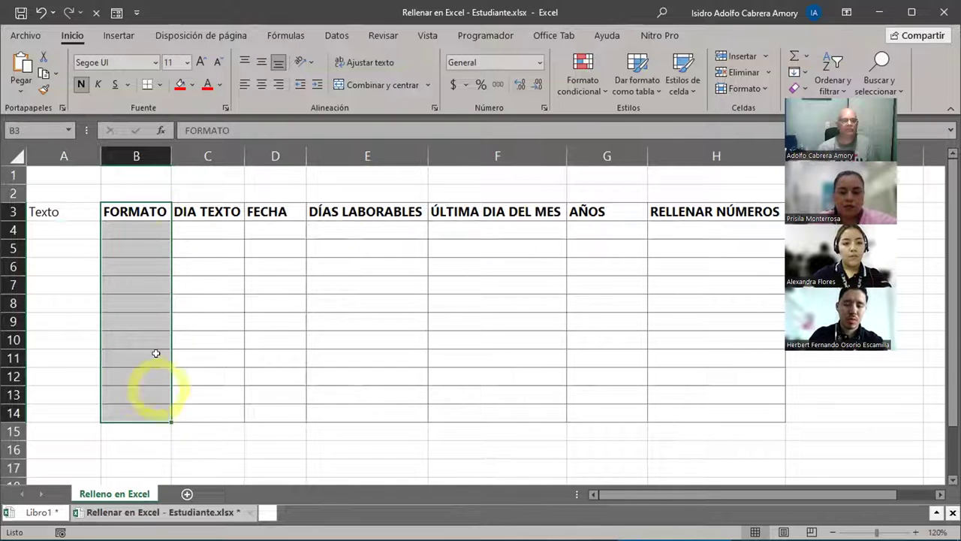
left_click(44, 90)
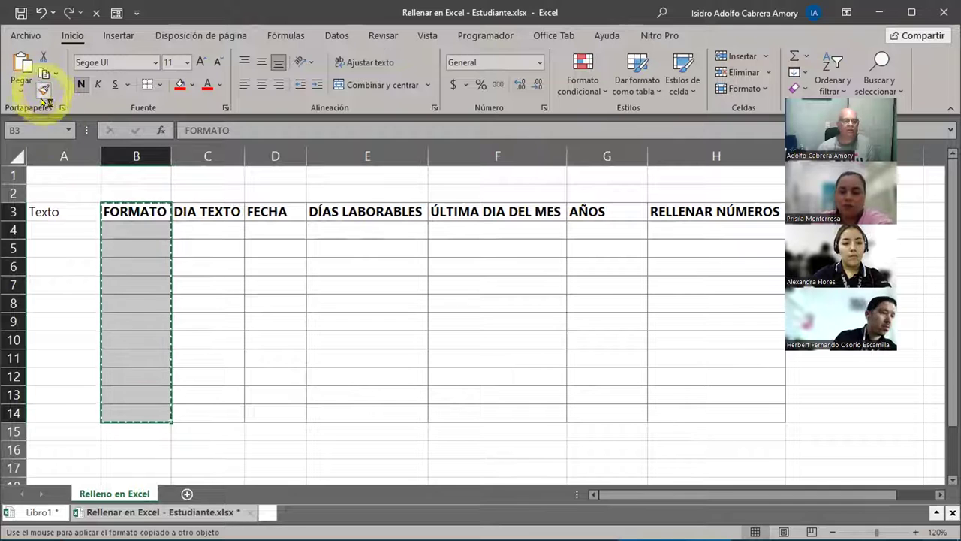
left_click_drag(64, 211, 71, 413)
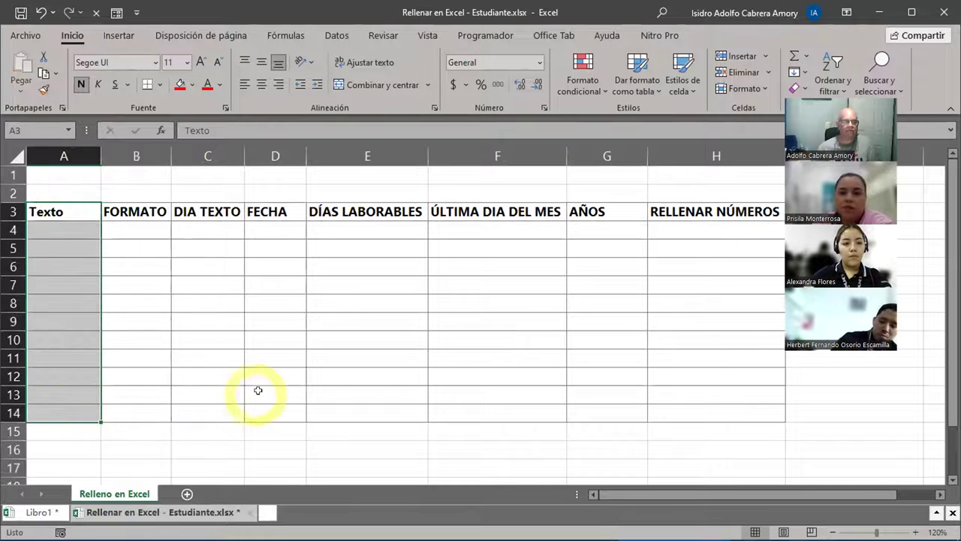
left_click(68, 230)
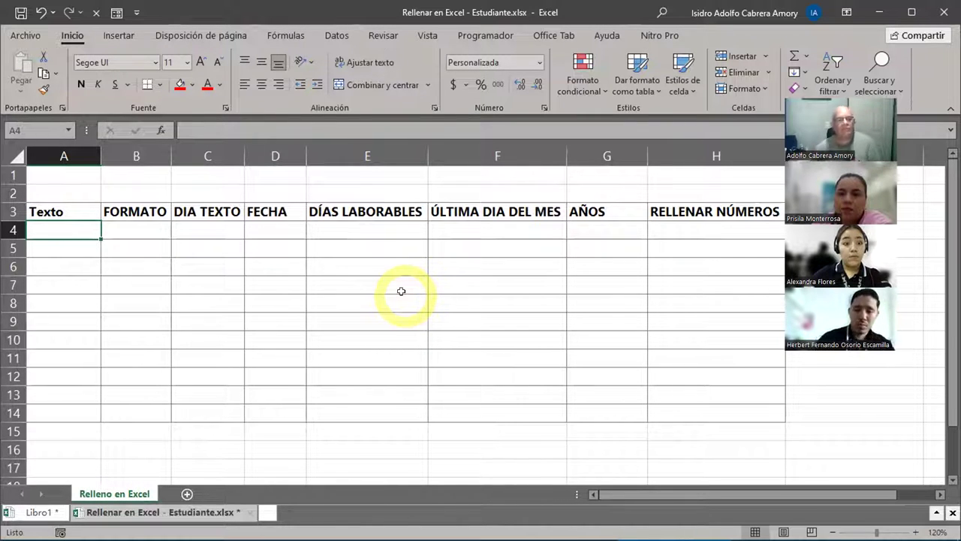
Change the header in A3 to uppercase TEXTO
double_click(80, 211)
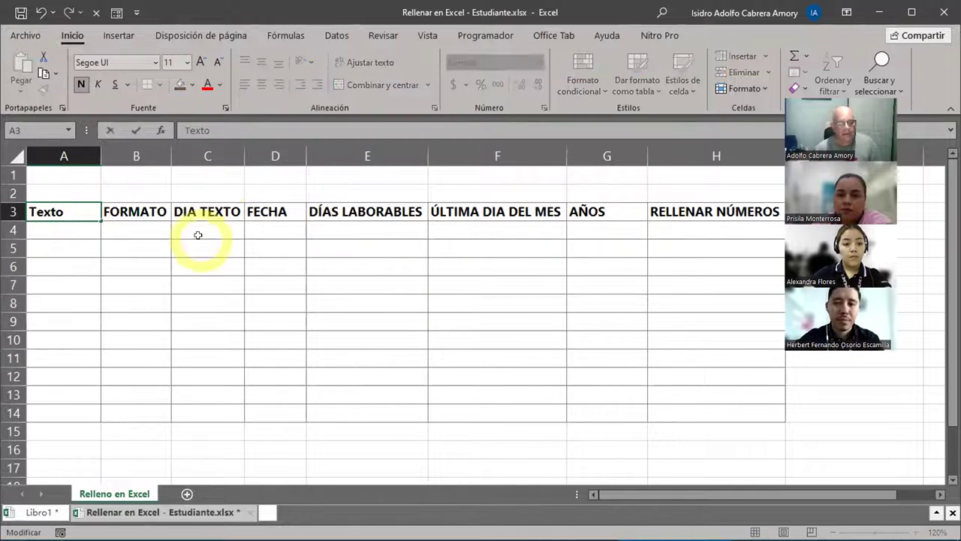
key("BackSpace")
key("BackSpace")
key("BackSpace")
key("BackSpace")
type("EXTO")
key("Return")
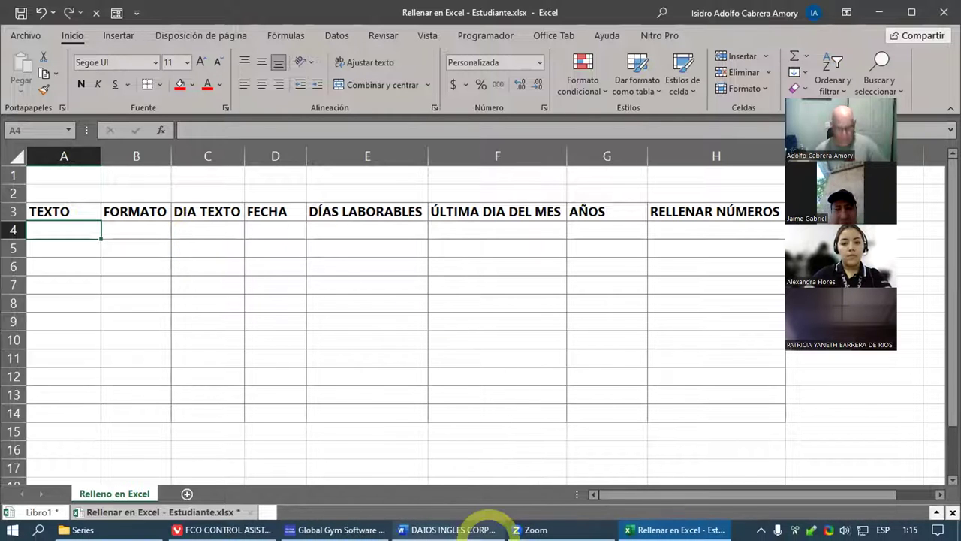
mouse_move(488, 529)
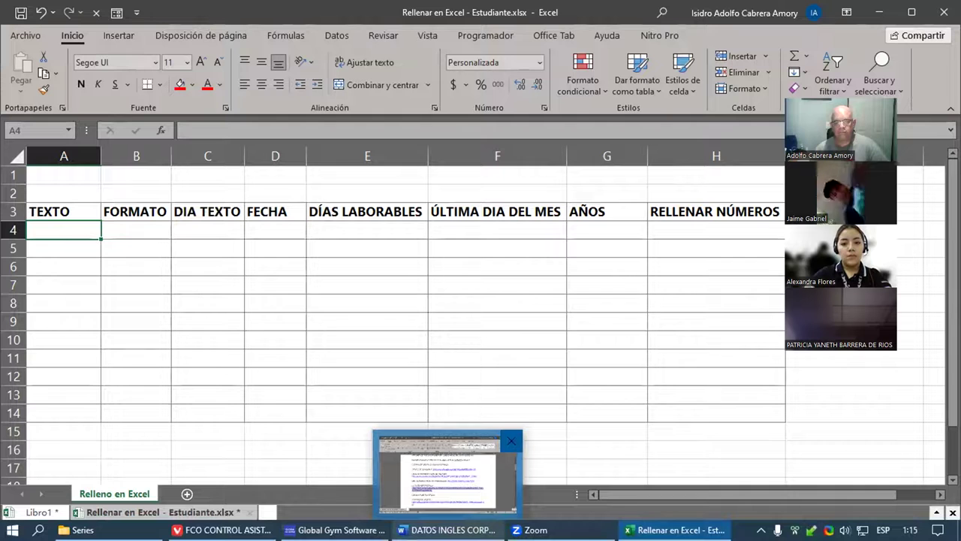
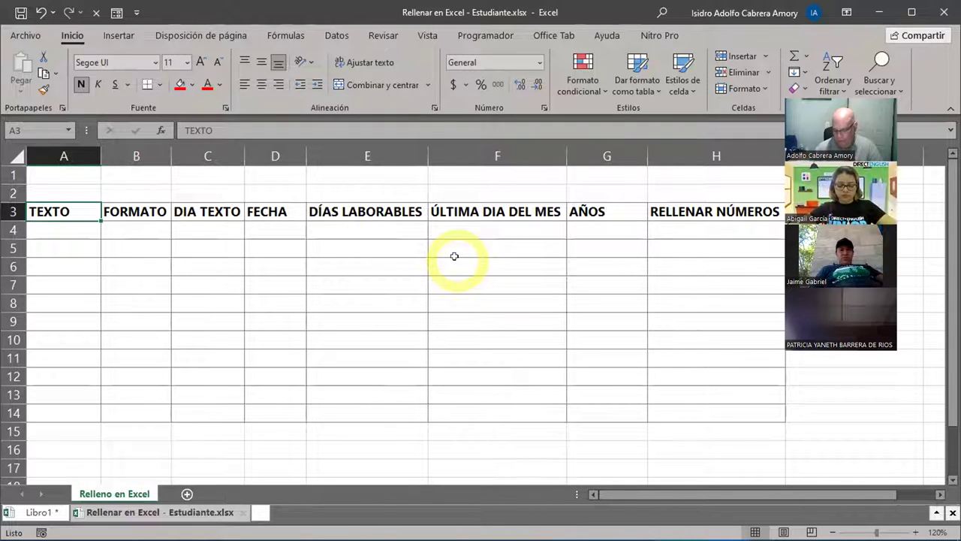
Enter Excel 1 in A4 under the TEXTO header
key("Down")
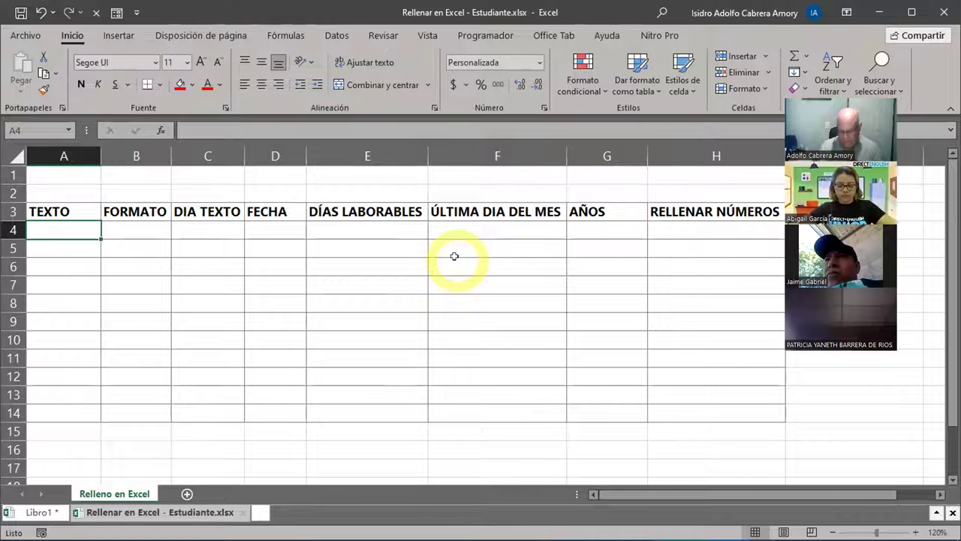
type("eXCEL")
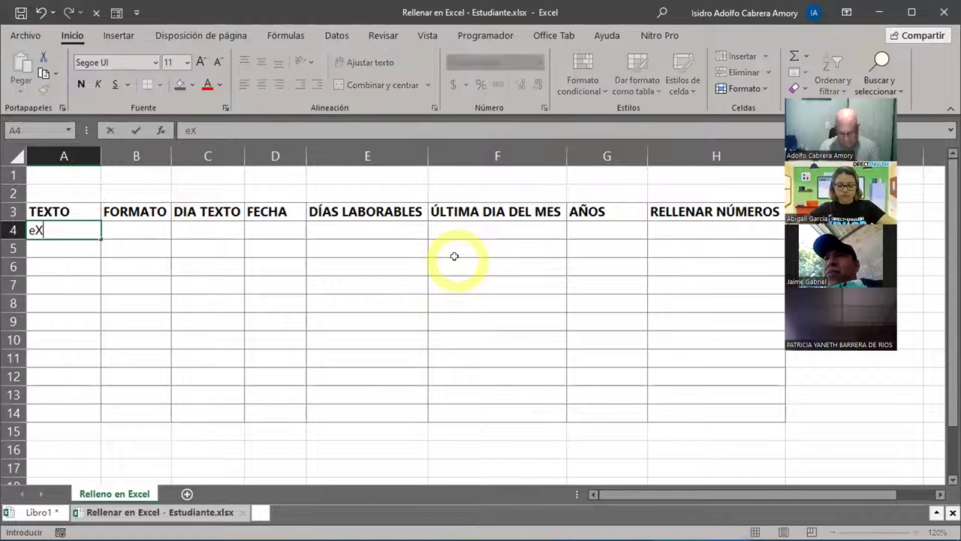
key("BackSpace")
key("BackSpace")
key("BackSpace")
key("BackSpace")
key("BackSpace")
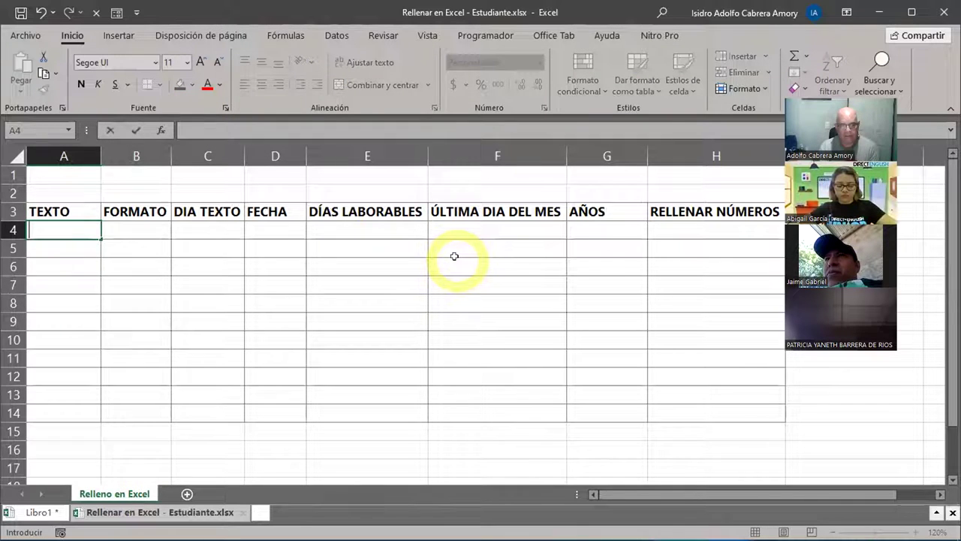
type("Excel")
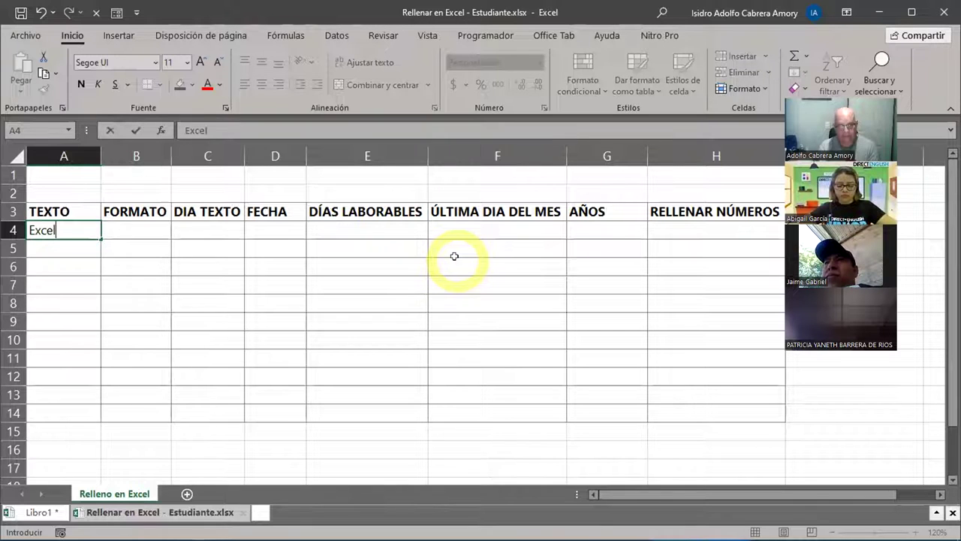
type(" 1")
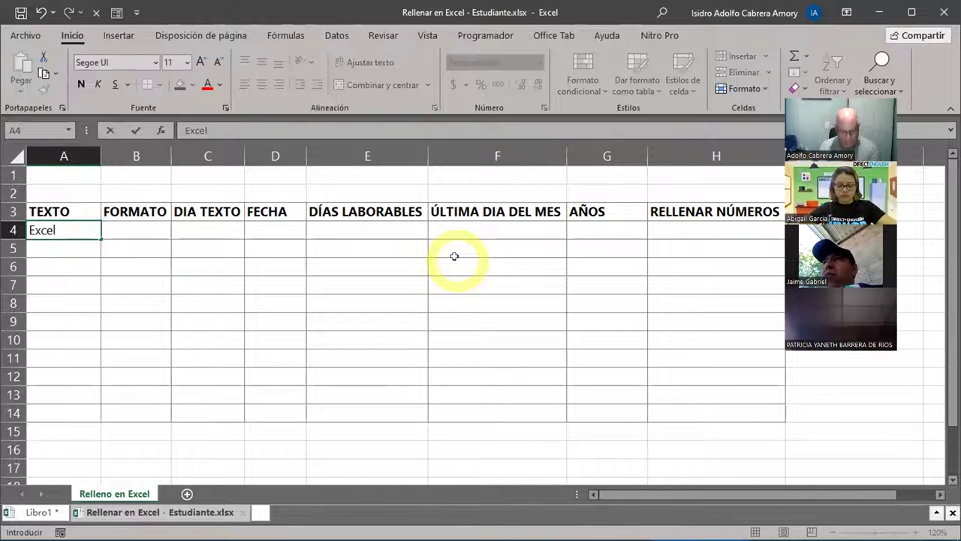
key("Return")
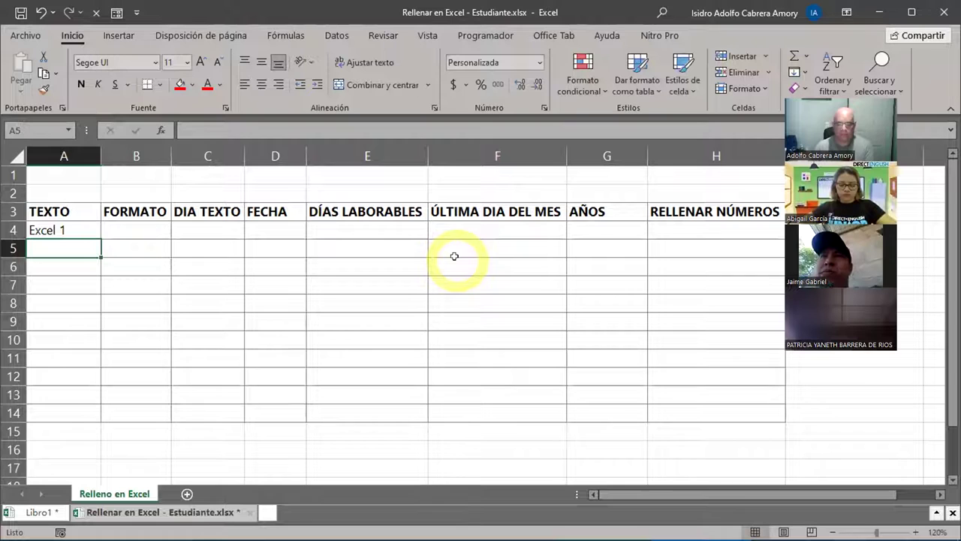
Give cell A4 a yellow fill and extend its text series down to A14
left_click(73, 228)
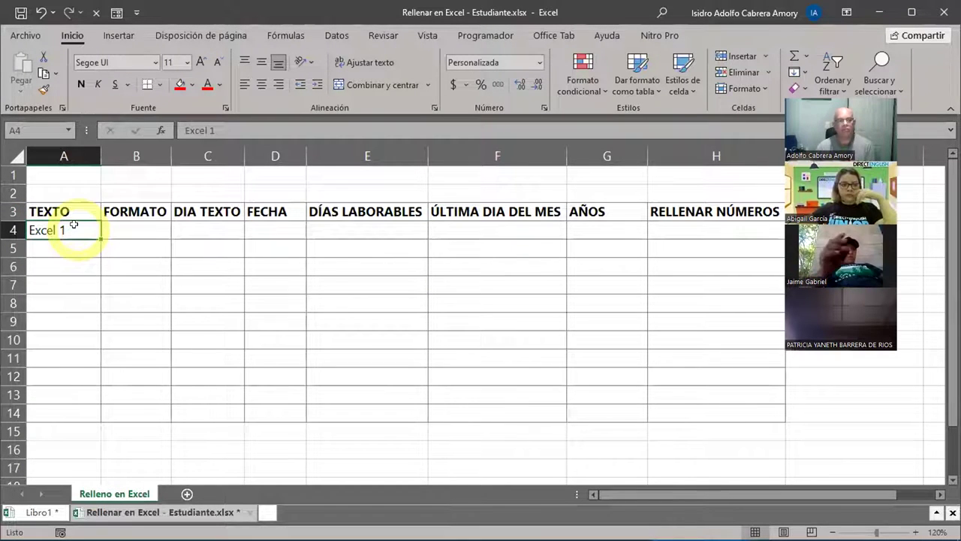
left_click(188, 85)
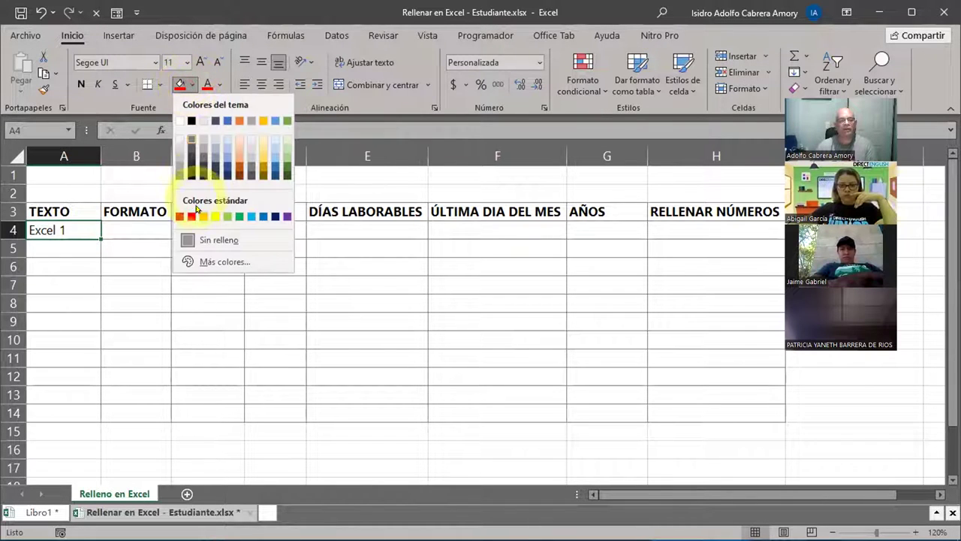
left_click(217, 217)
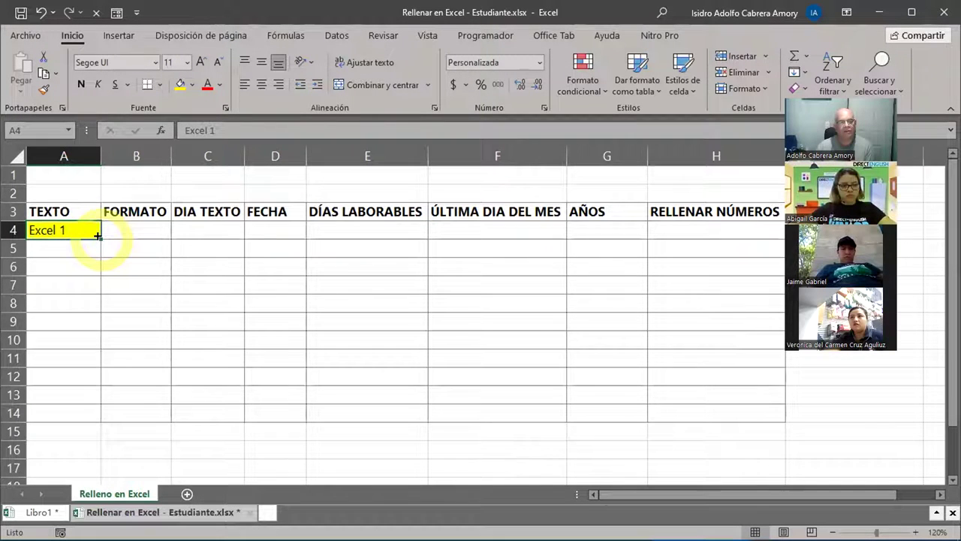
left_click_drag(96, 235, 84, 414)
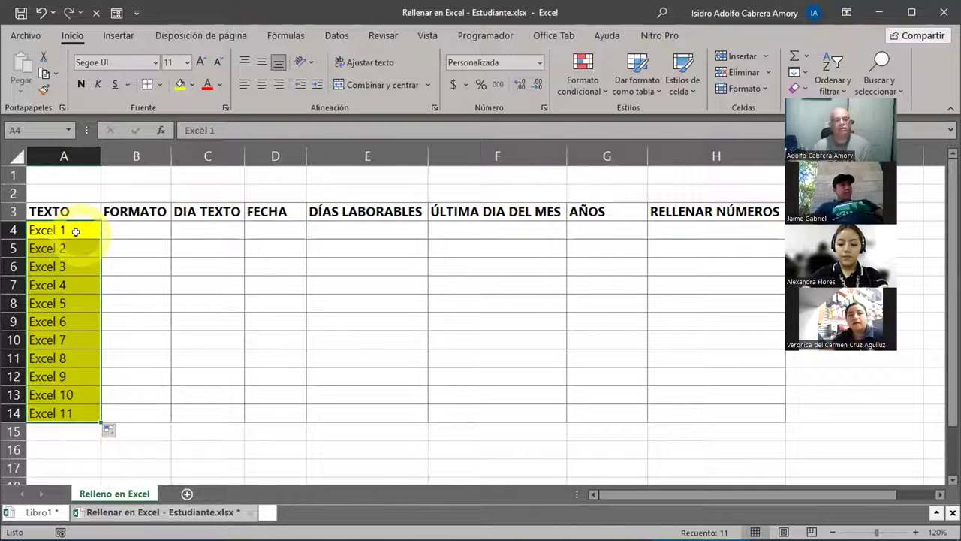
scroll(154, 274, "down", 1)
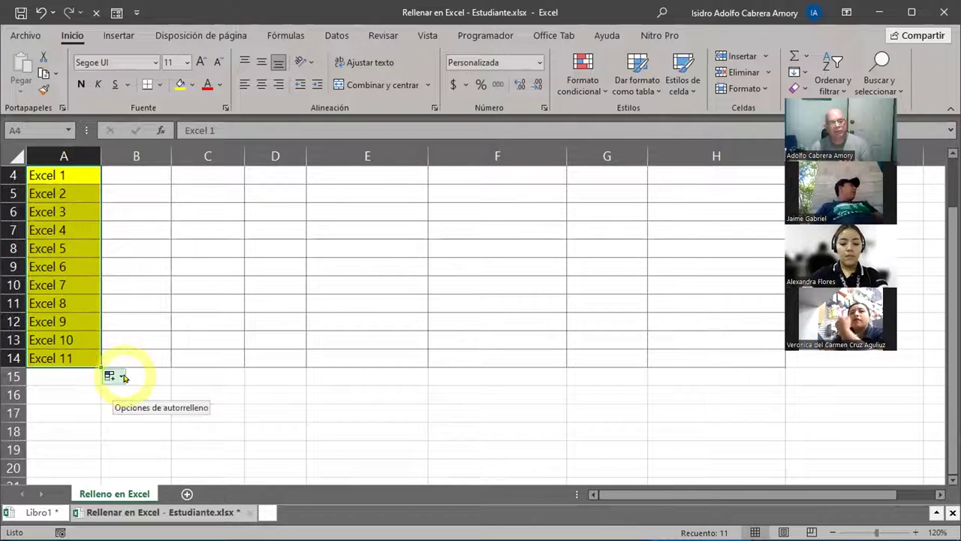
Switch the A4:A14 autofill to copied cells and return it to a fill series
left_click(123, 377)
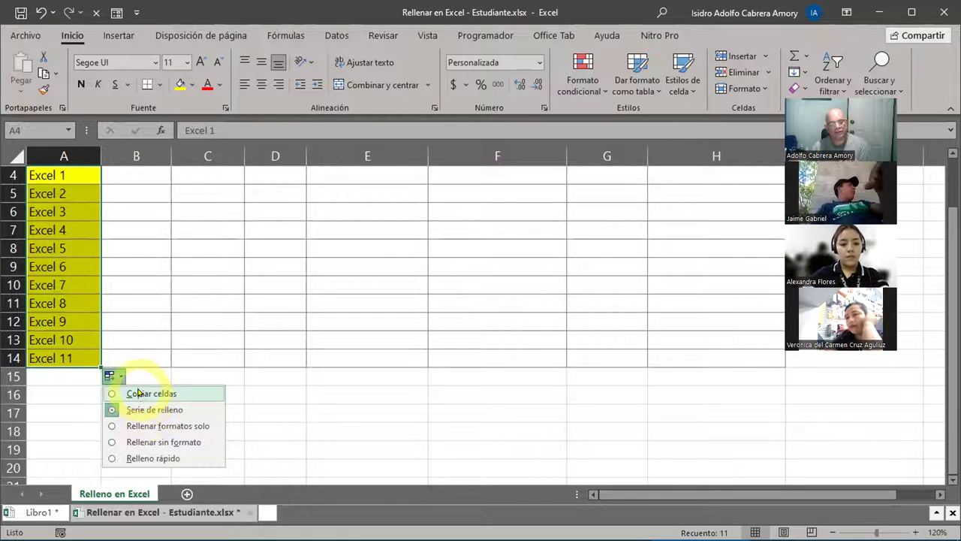
left_click(138, 392)
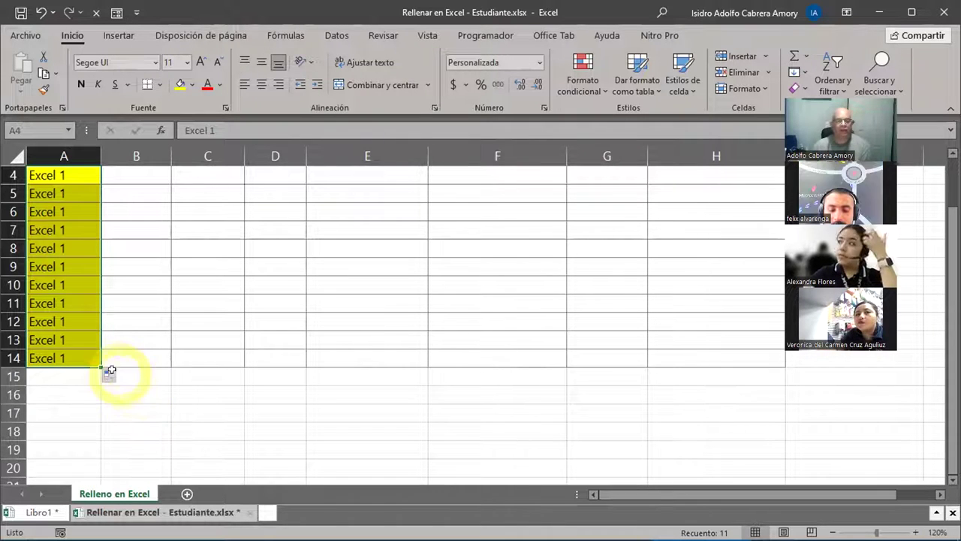
left_click(111, 375)
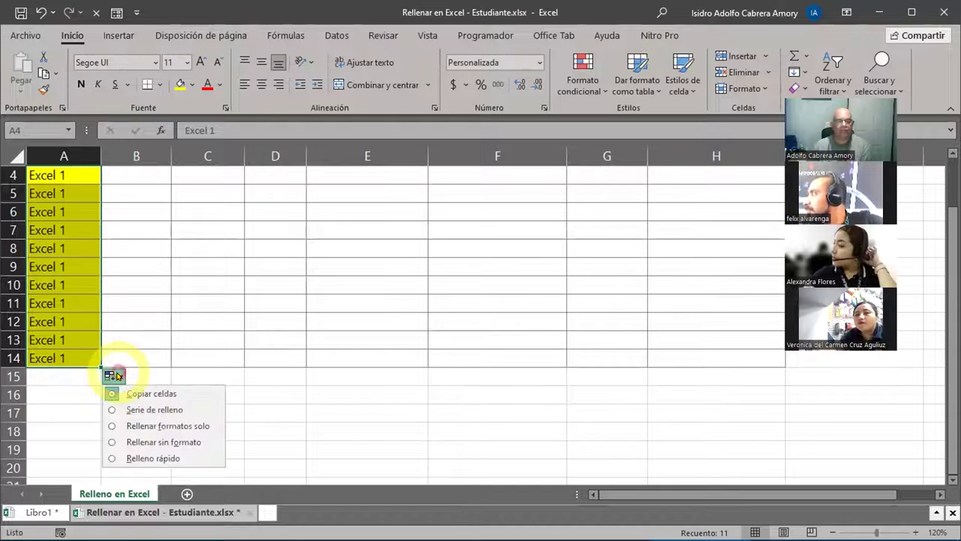
left_click(138, 410)
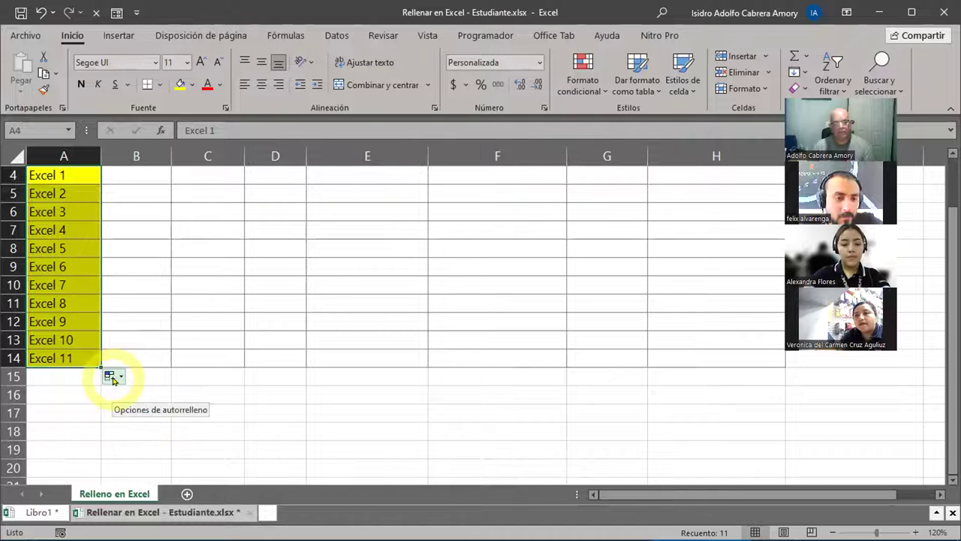
Refill A4:A14 without formatting, and change the same fill to formats only
left_click(112, 378)
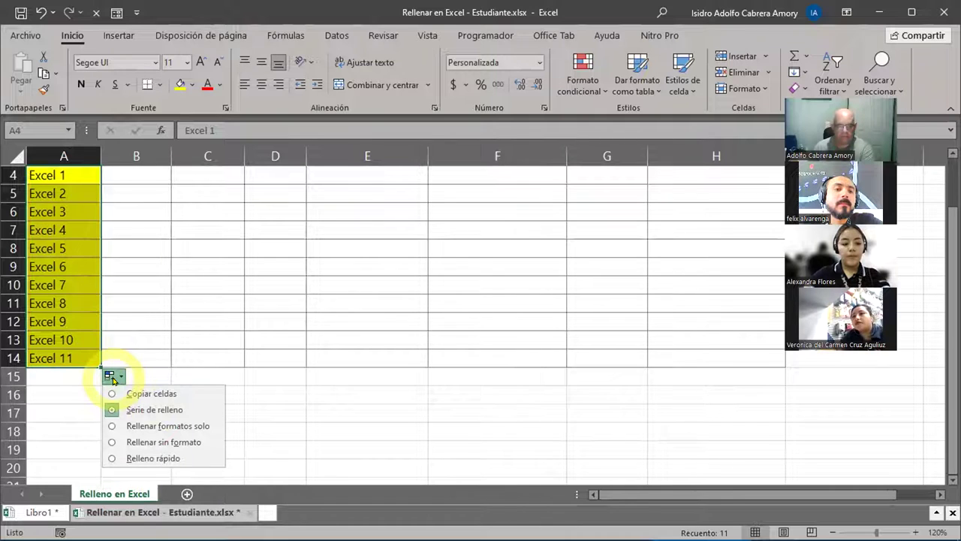
left_click(148, 442)
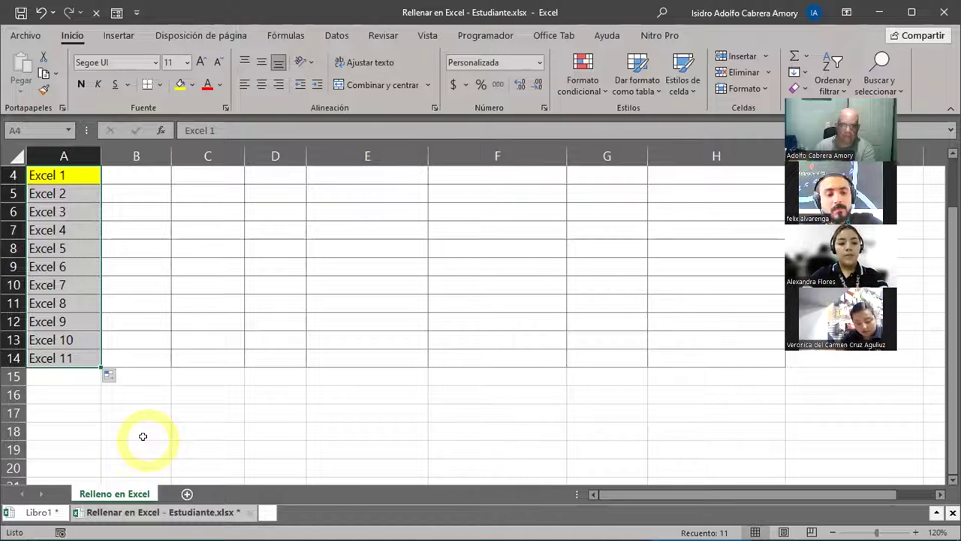
left_click(116, 377)
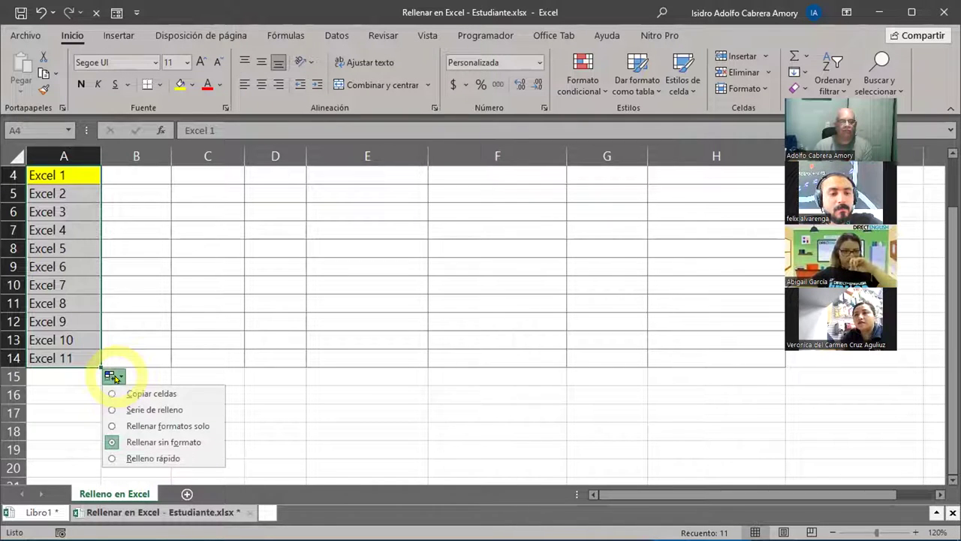
left_click(137, 425)
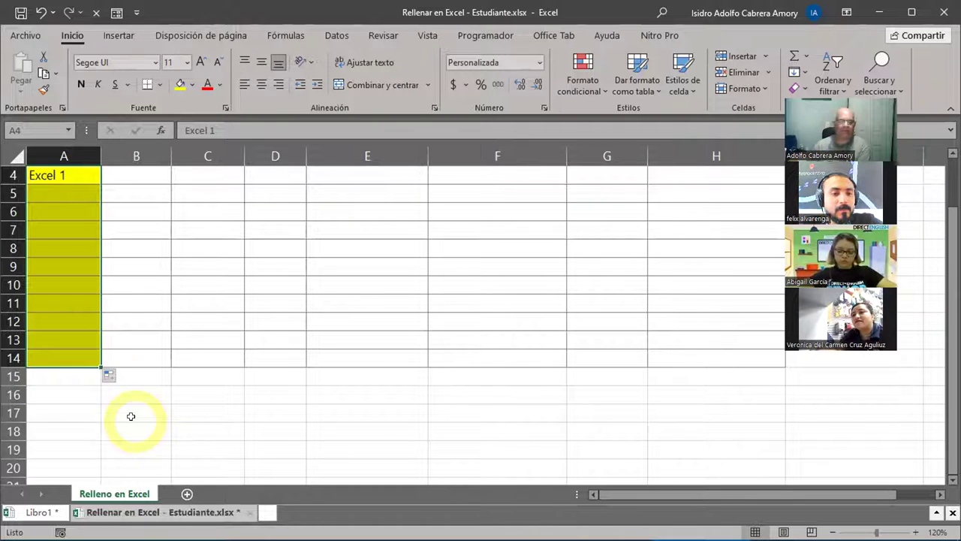
left_click(114, 377)
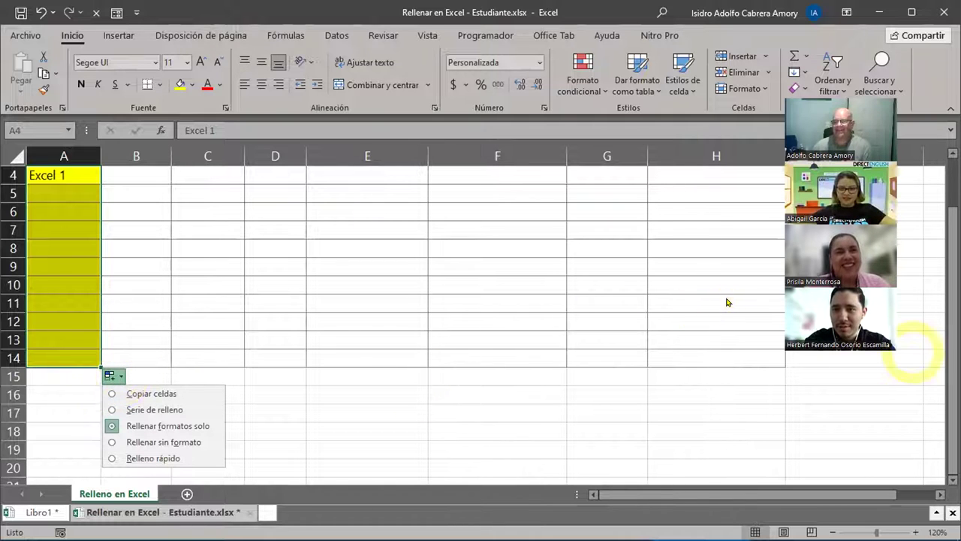
key("Escape")
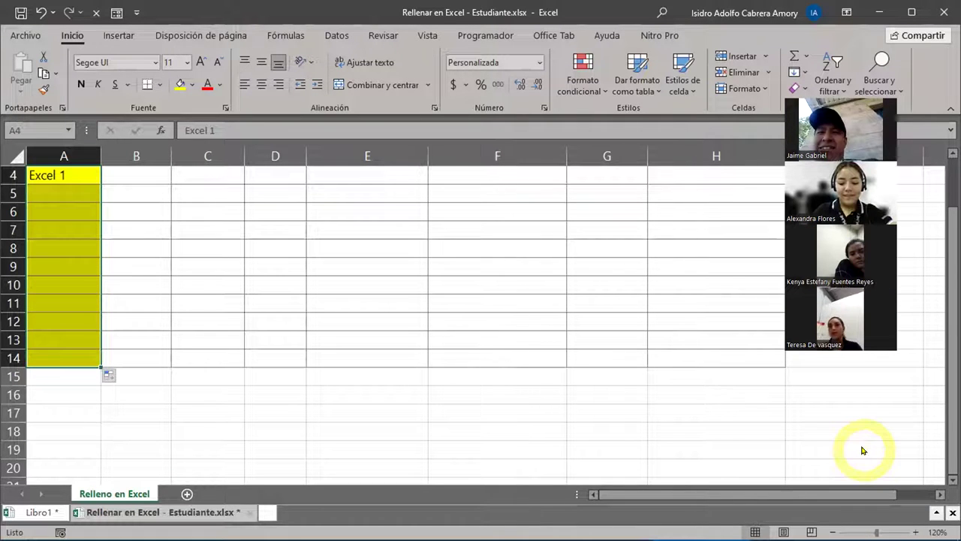
left_click(863, 451)
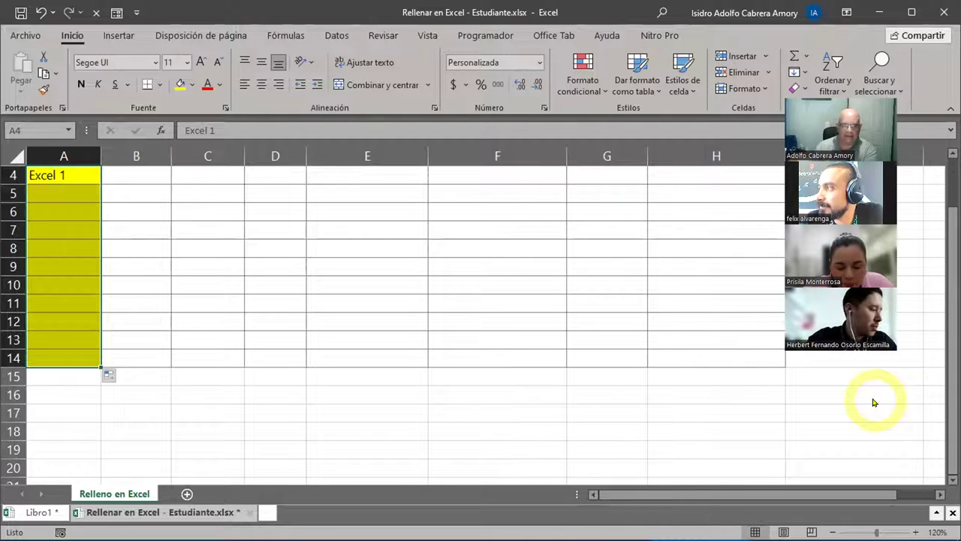
Enter A in B4 under FORMATO with a yellow fill, and autofill it down to B14
left_click(134, 174)
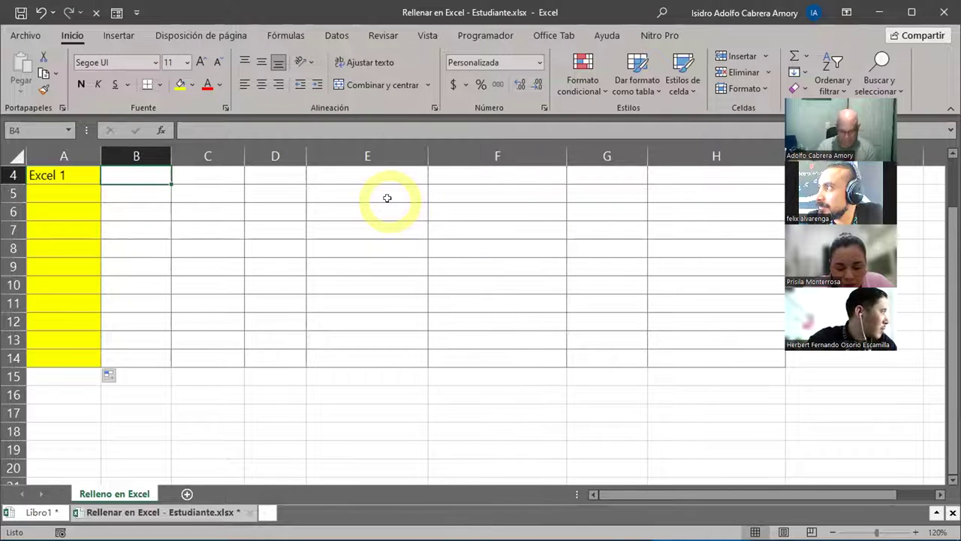
type("A")
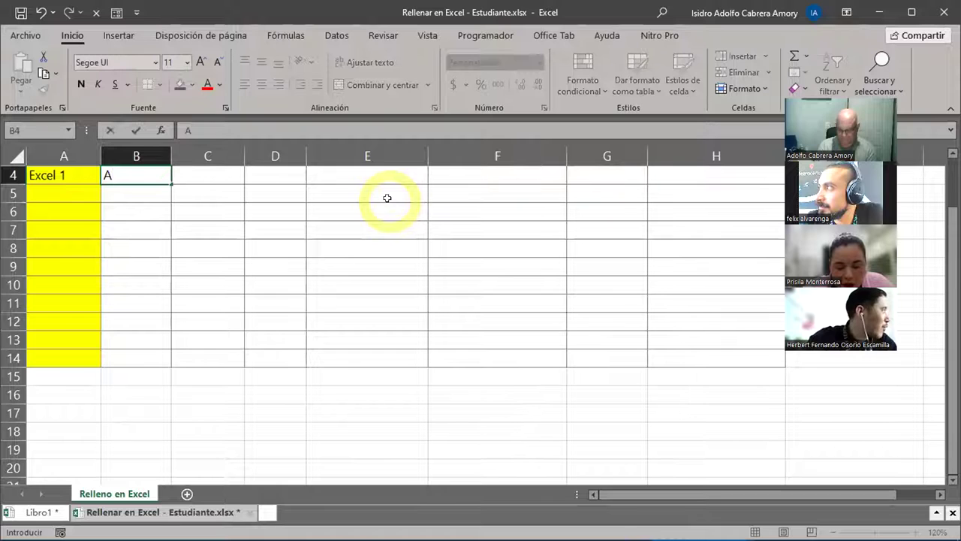
key("Return")
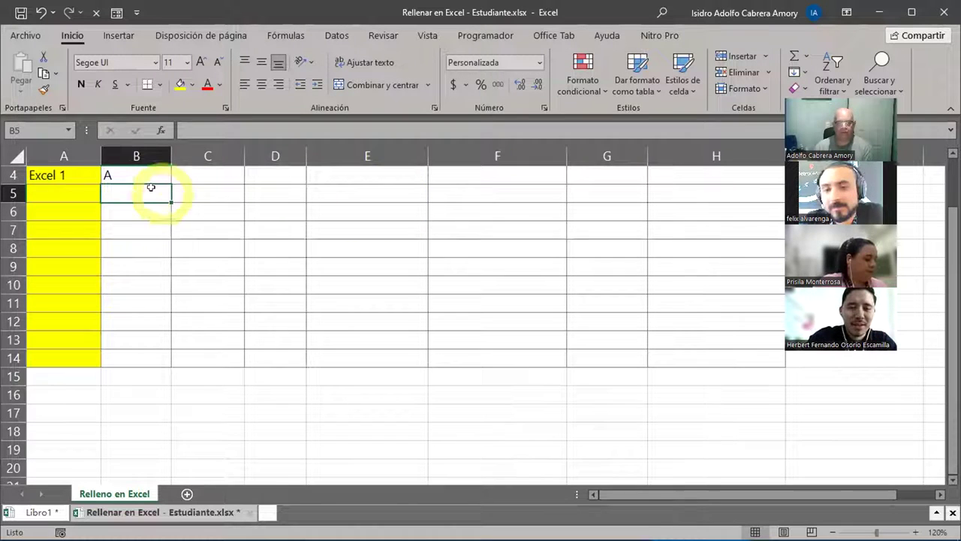
left_click(133, 174)
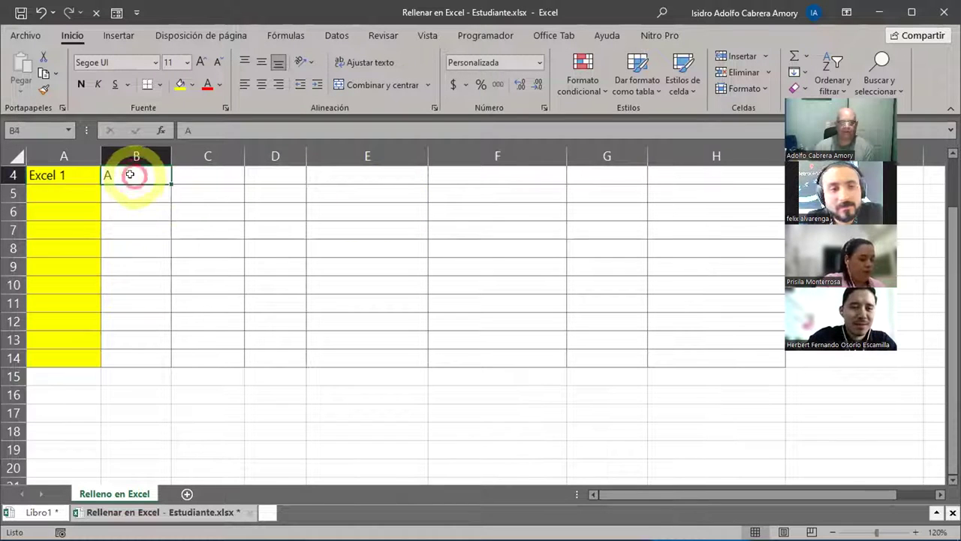
left_click(179, 85)
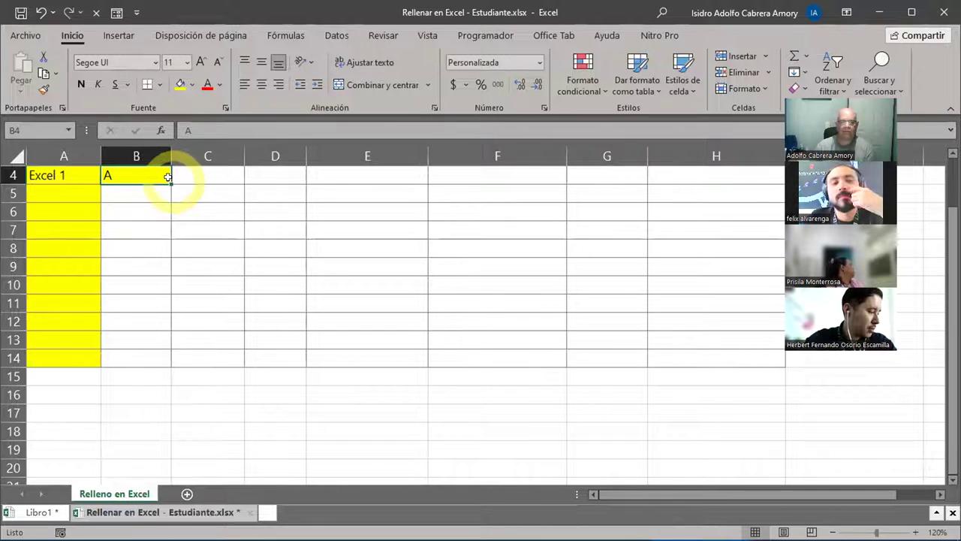
left_click_drag(166, 180, 213, 352)
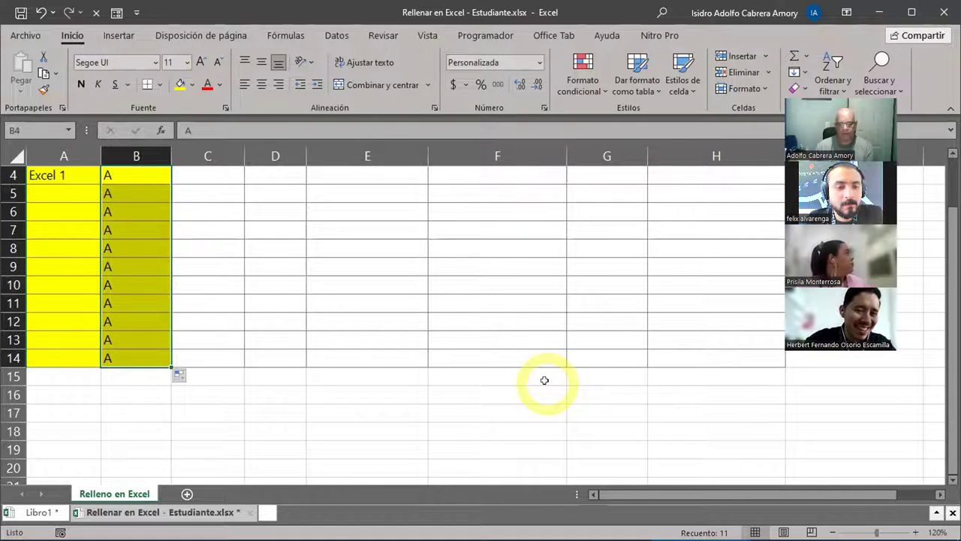
Switch the B4:B14 autofill to formats only and return it to copied cells
left_click(185, 377)
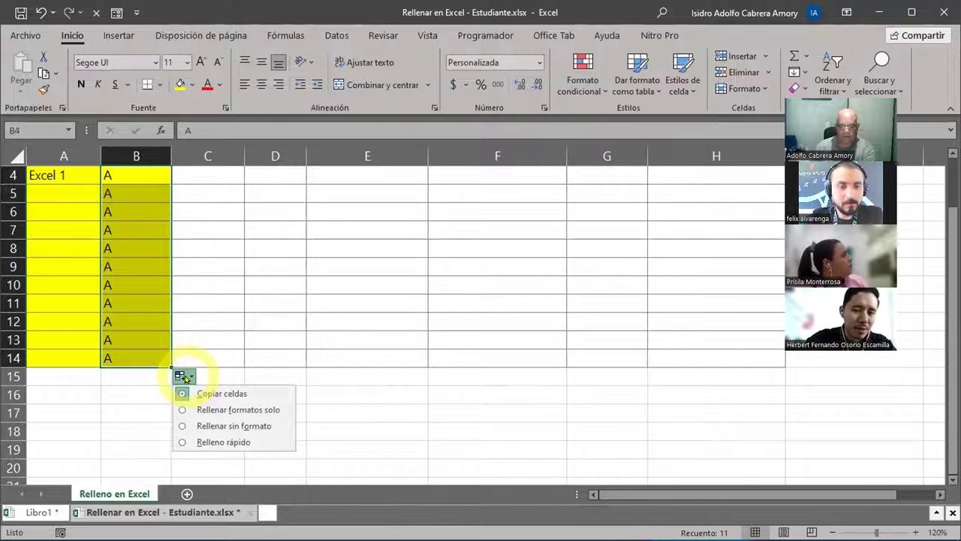
left_click(207, 410)
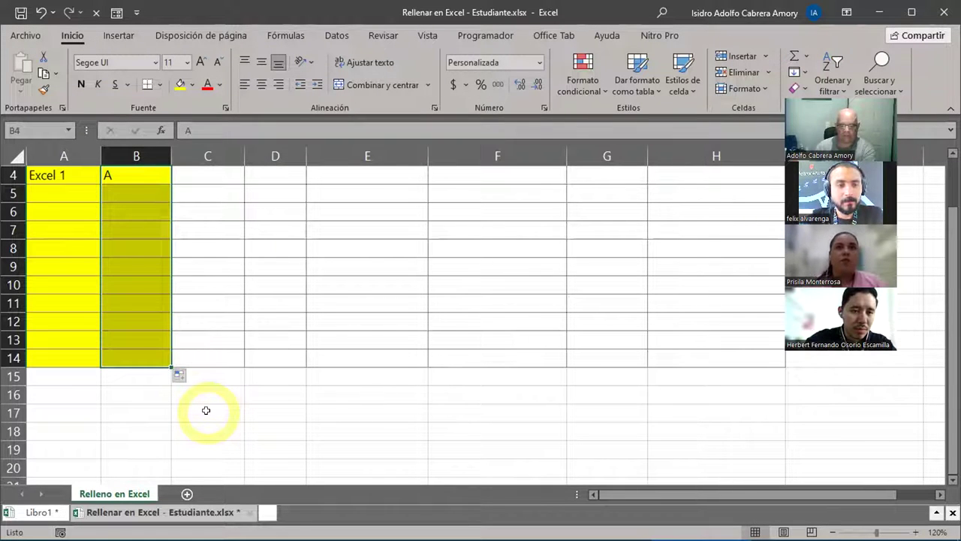
left_click(181, 376)
left_click(188, 392)
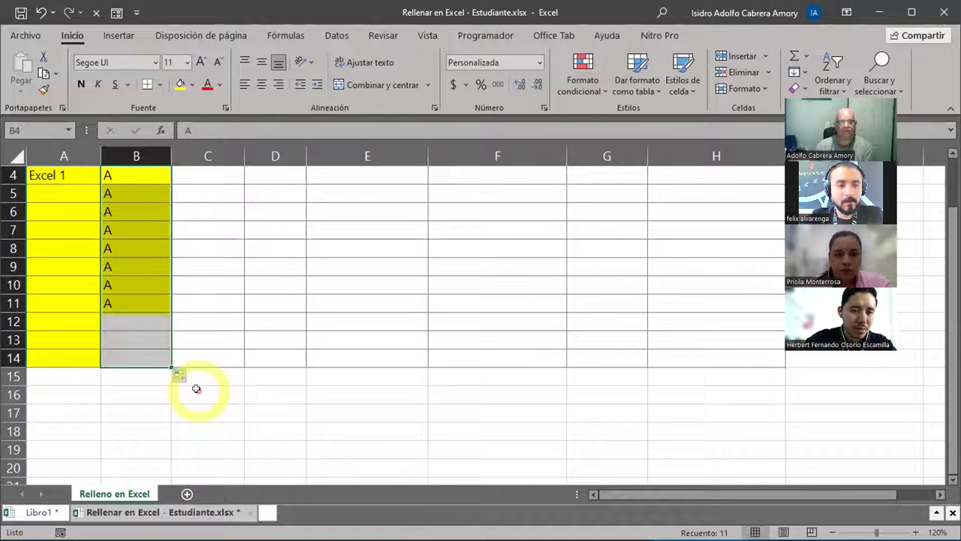
Refill B4:B14 without formatting, and try Flash Fill on the same range
left_click(181, 376)
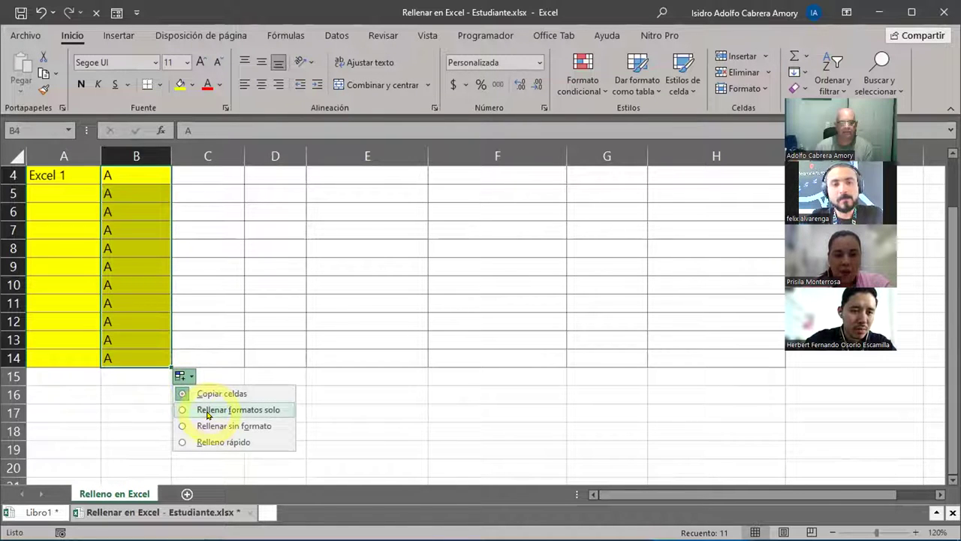
left_click(205, 427)
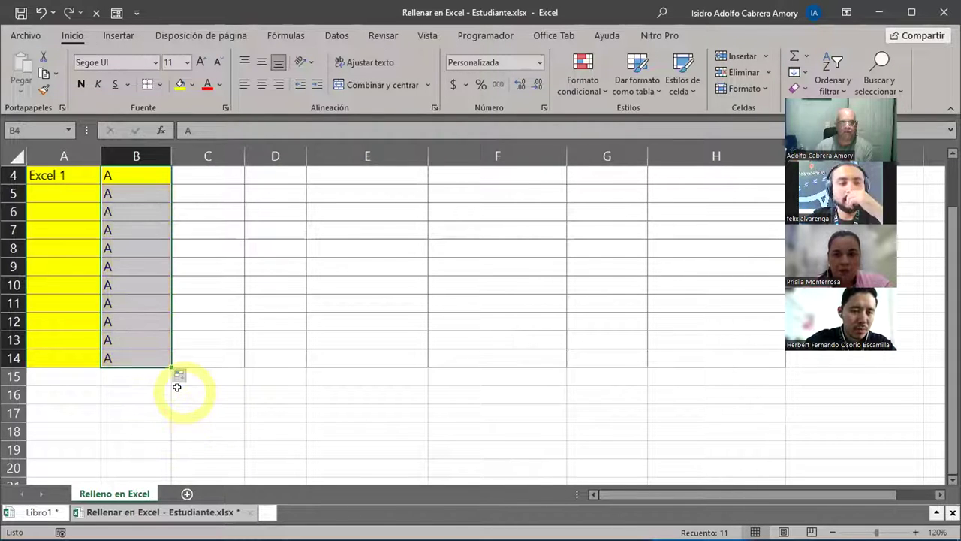
left_click(183, 381)
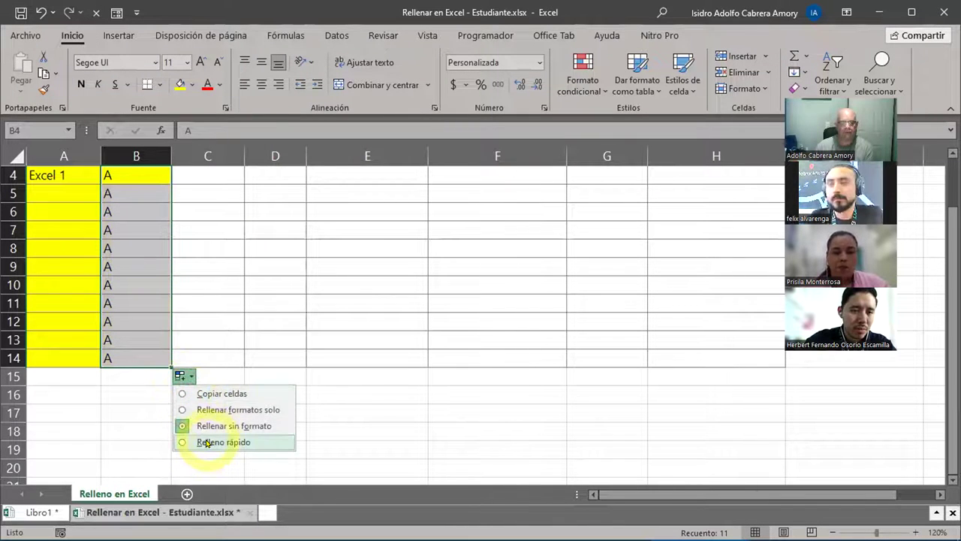
left_click(202, 436)
Change the B4:B14 autofill to formats only and list its fill options
left_click(180, 375)
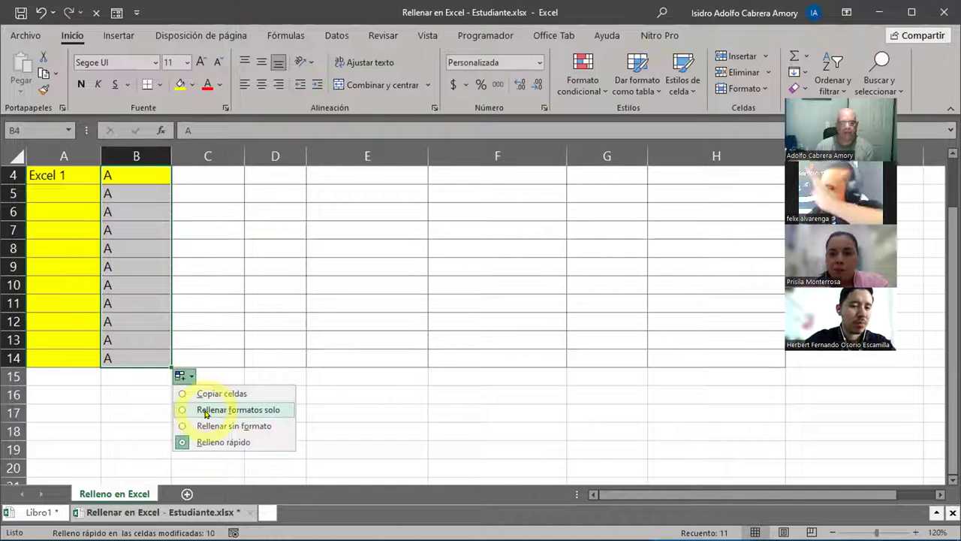
left_click(204, 411)
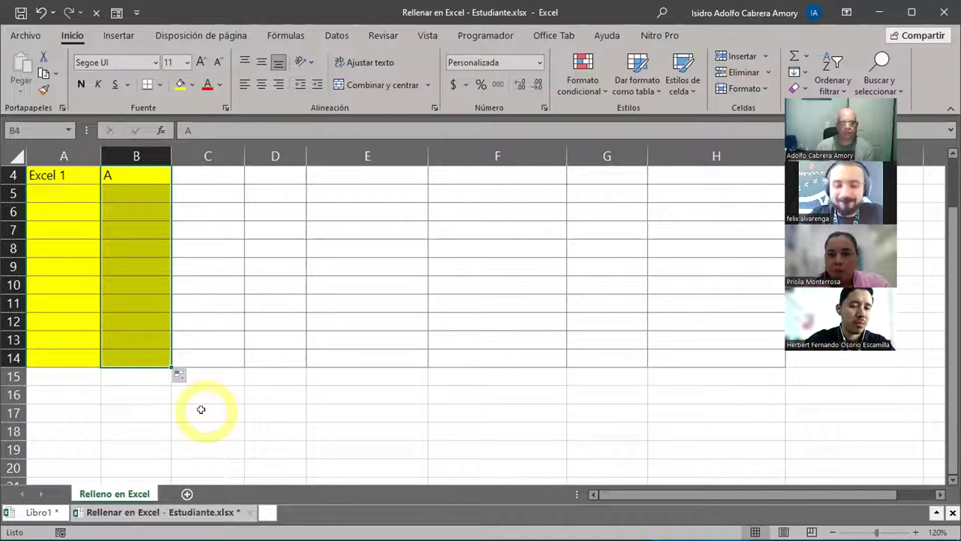
left_click(181, 375)
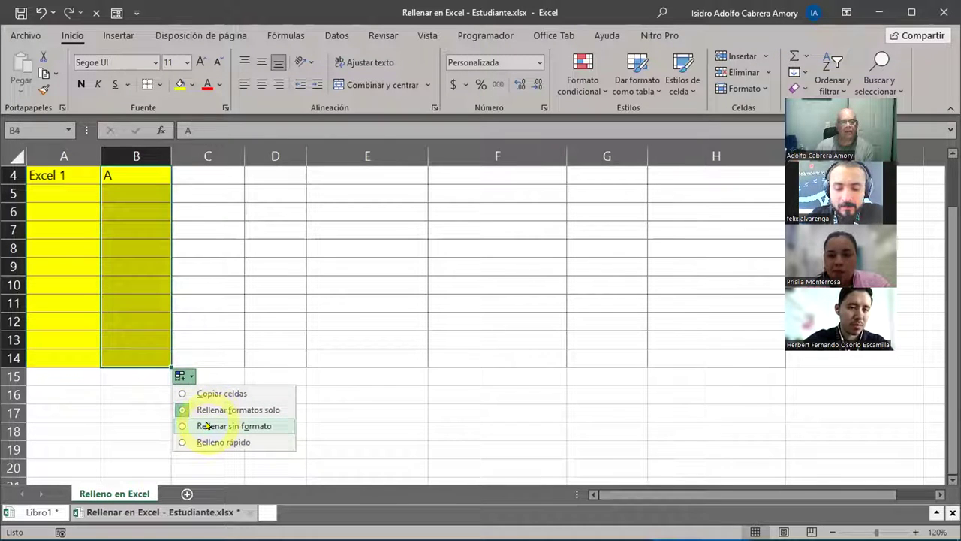
Fill the value and yellow formatting of B4 down to B14 again and show the autofill options
left_click(157, 177)
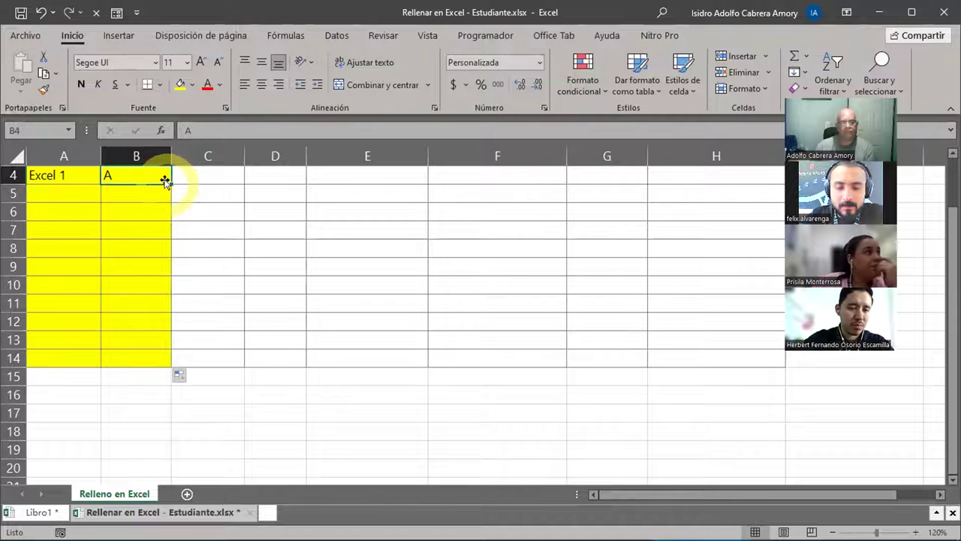
left_click_drag(164, 184, 167, 358)
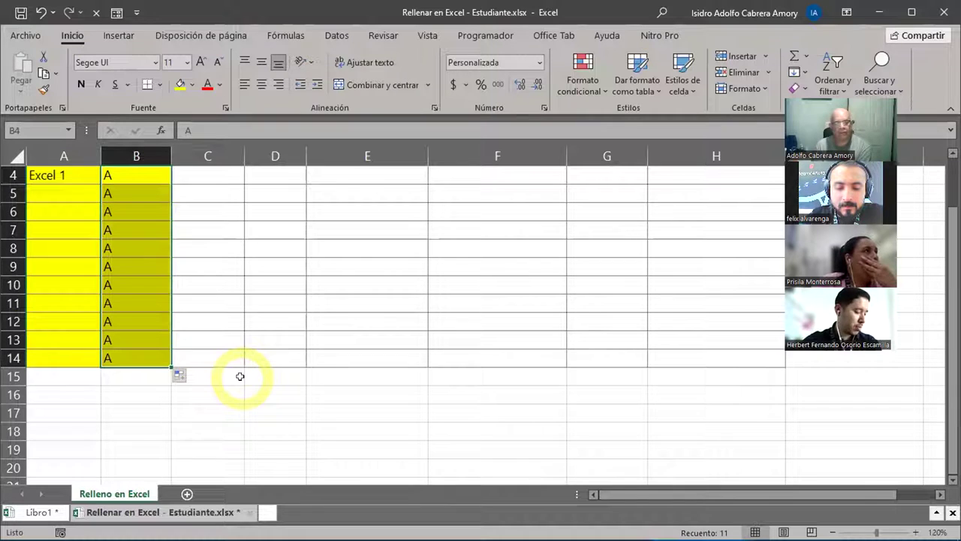
left_click(179, 375)
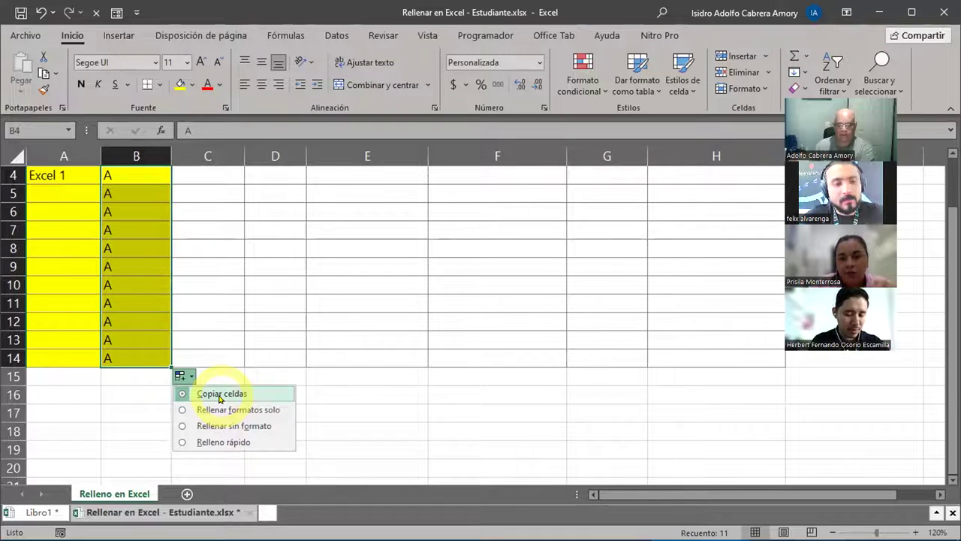
Enter the date 01/01 in D4 under the FECHA header and select that cell
scroll(286, 339, "up", 1)
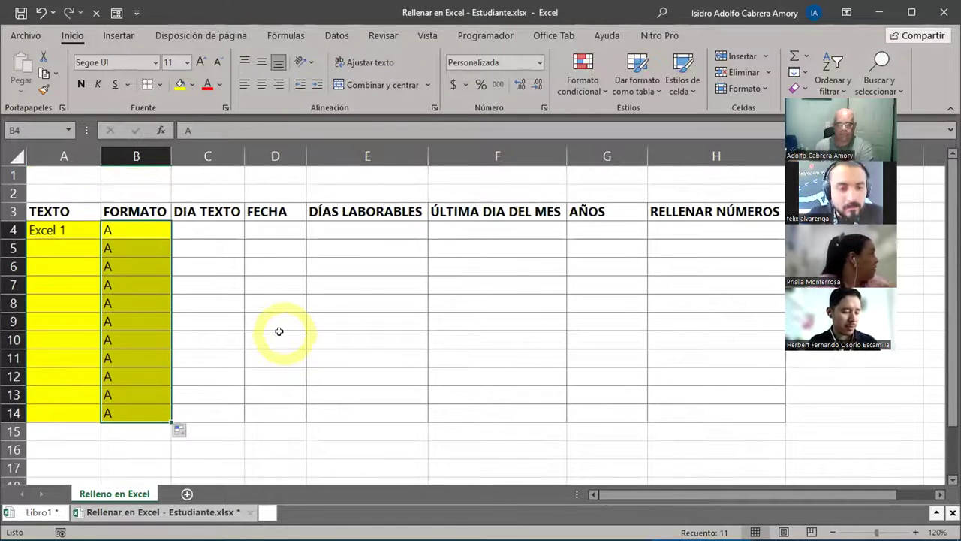
left_click(276, 227)
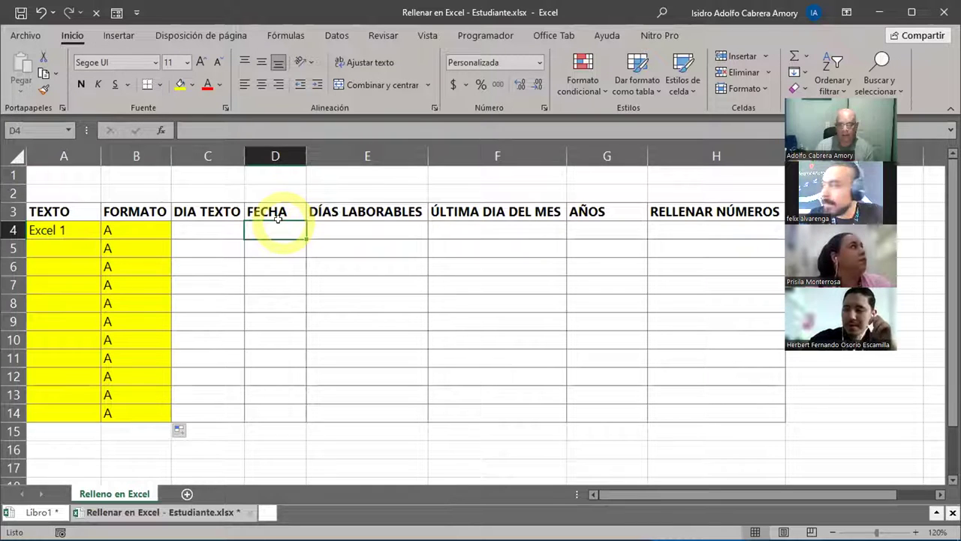
left_click_drag(288, 211, 275, 412)
left_click(268, 232)
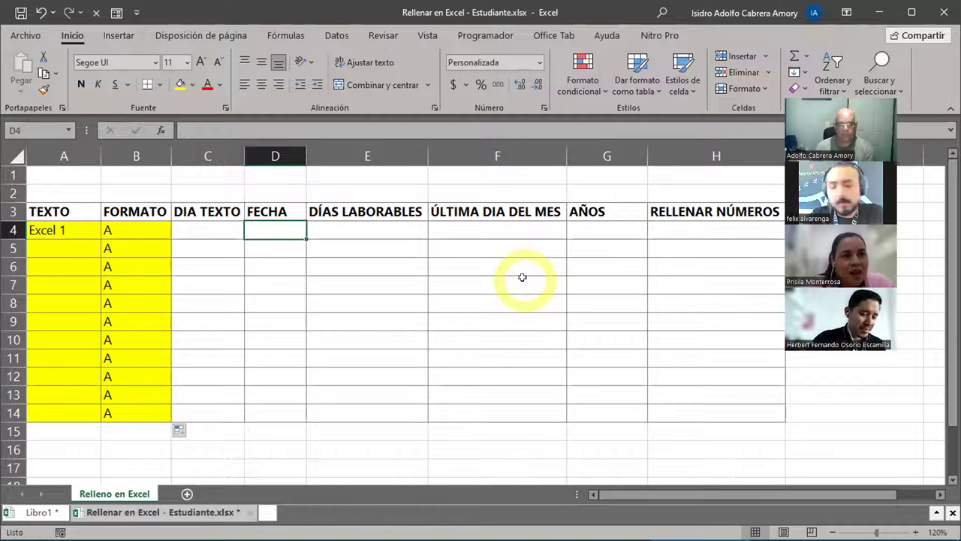
type("01/01")
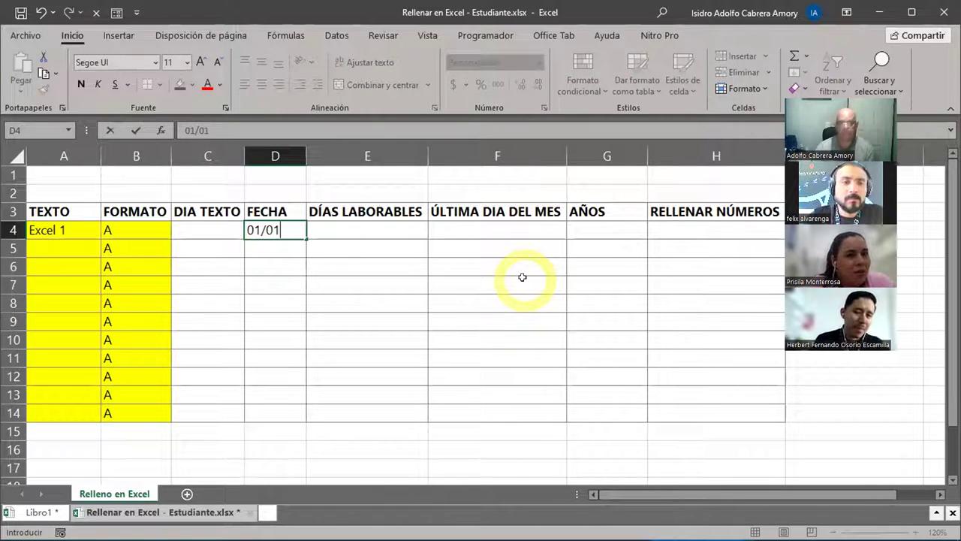
key("Return")
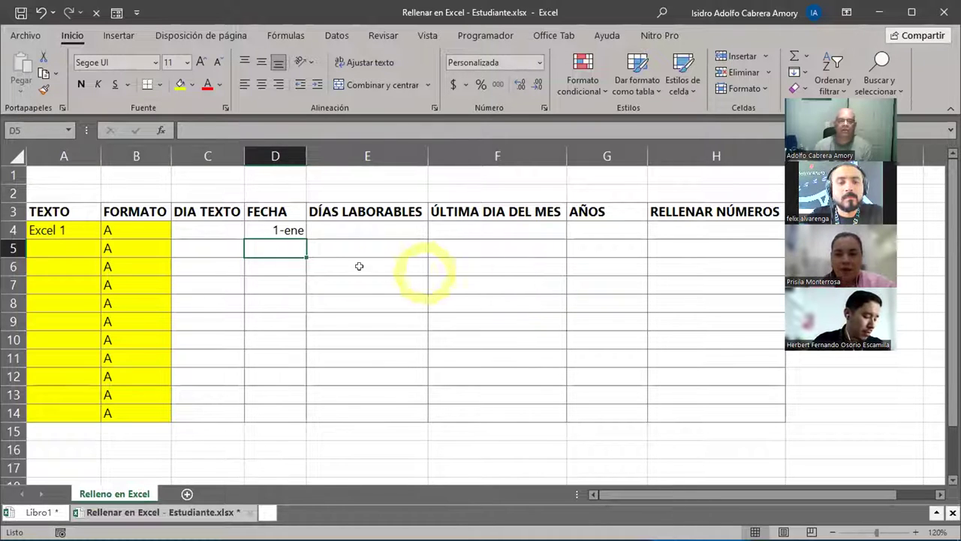
left_click(274, 230)
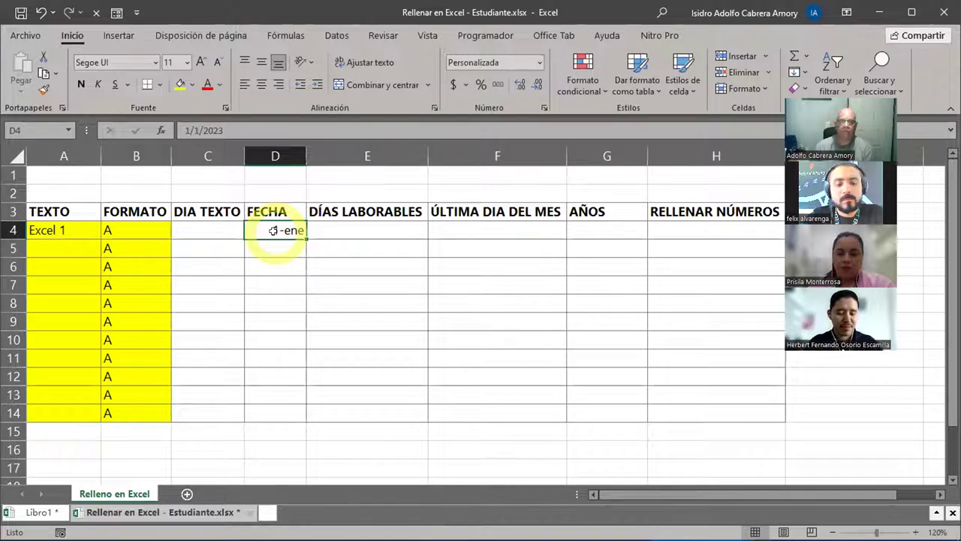
Apply the custom number format d-mmm to the date in D4 under FECHA
left_click(538, 64)
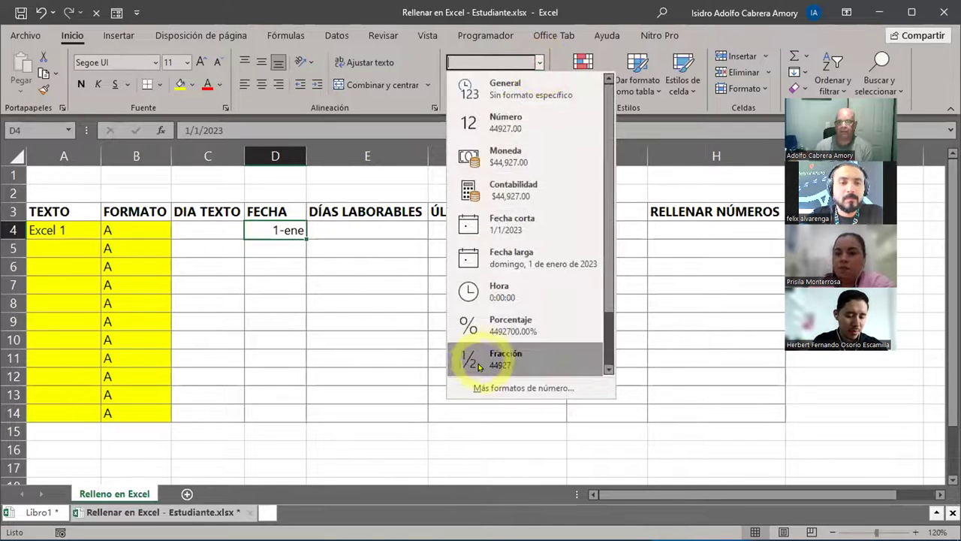
left_click(542, 59)
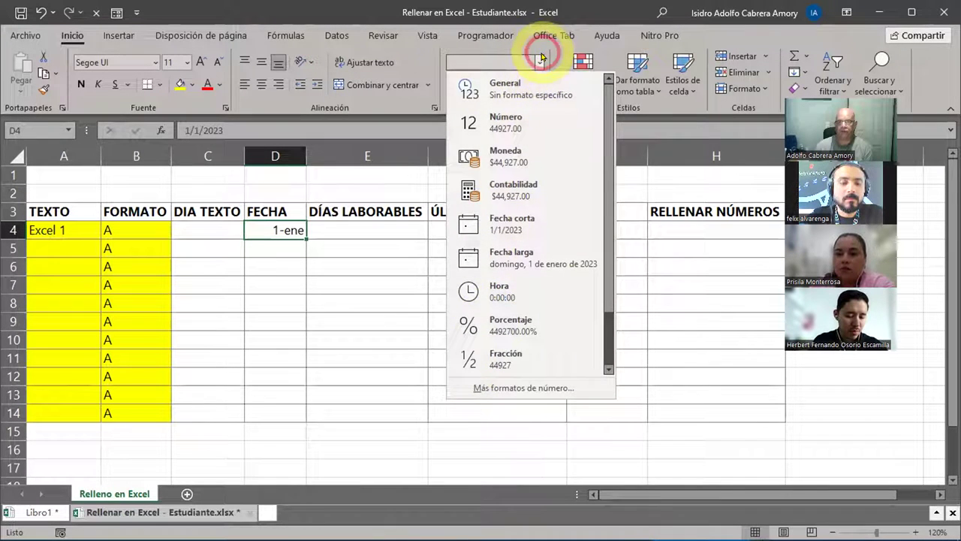
left_click(536, 62)
left_click(538, 63)
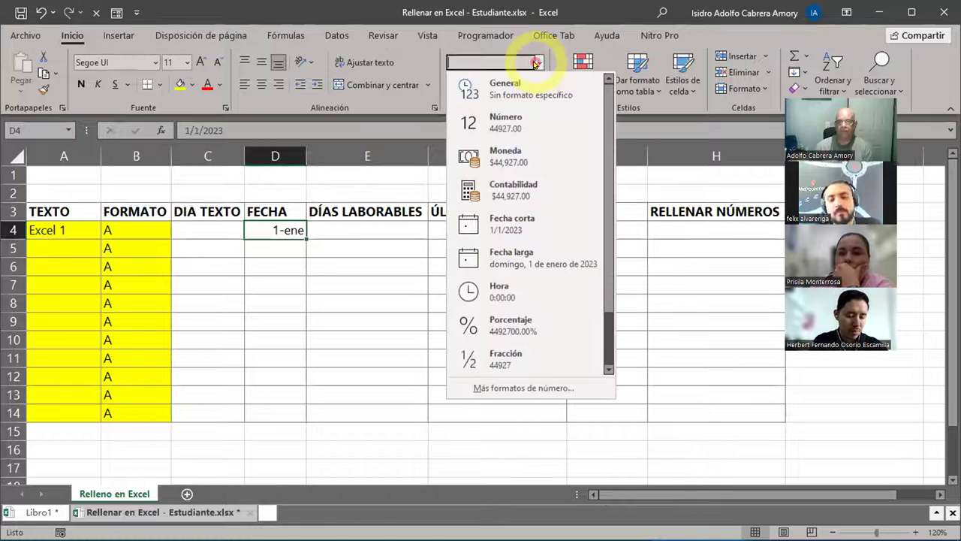
left_click(490, 389)
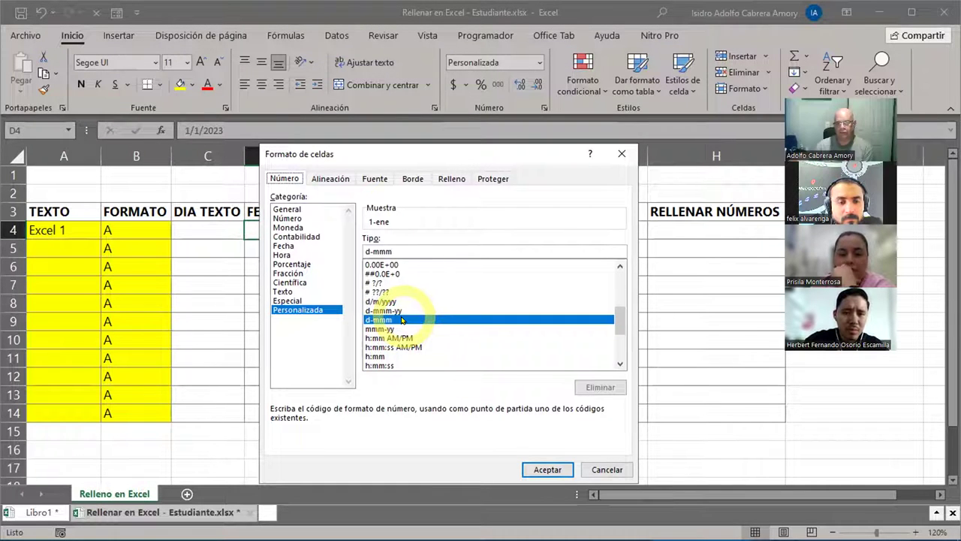
left_click(529, 468)
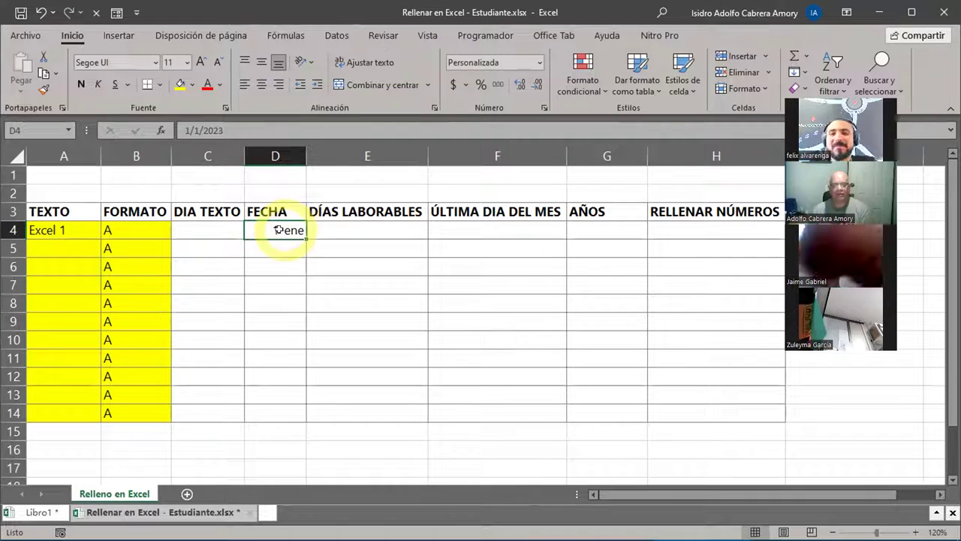
Show the custom d-mmm type in the cell format settings for D4:D14 and close them without applying anything
left_click_drag(278, 230, 288, 403)
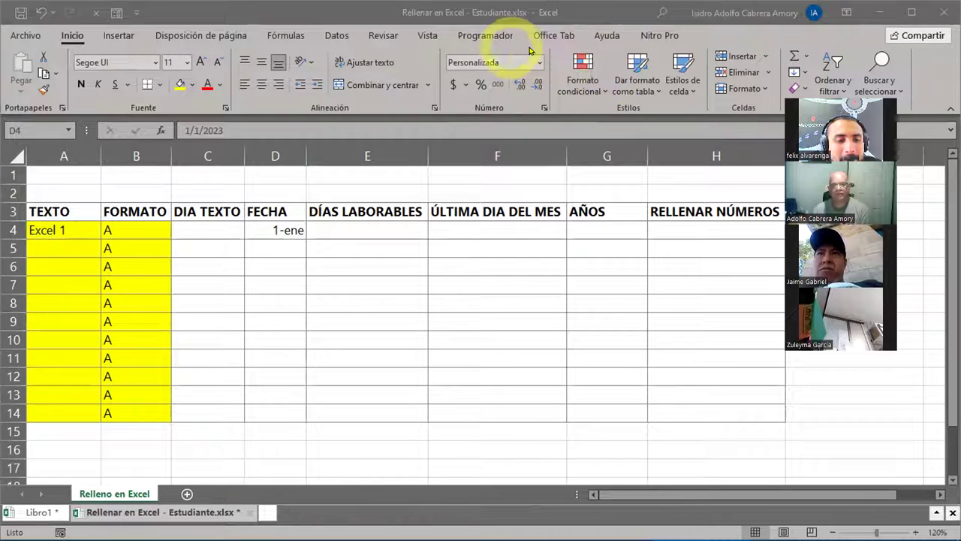
left_click(537, 64)
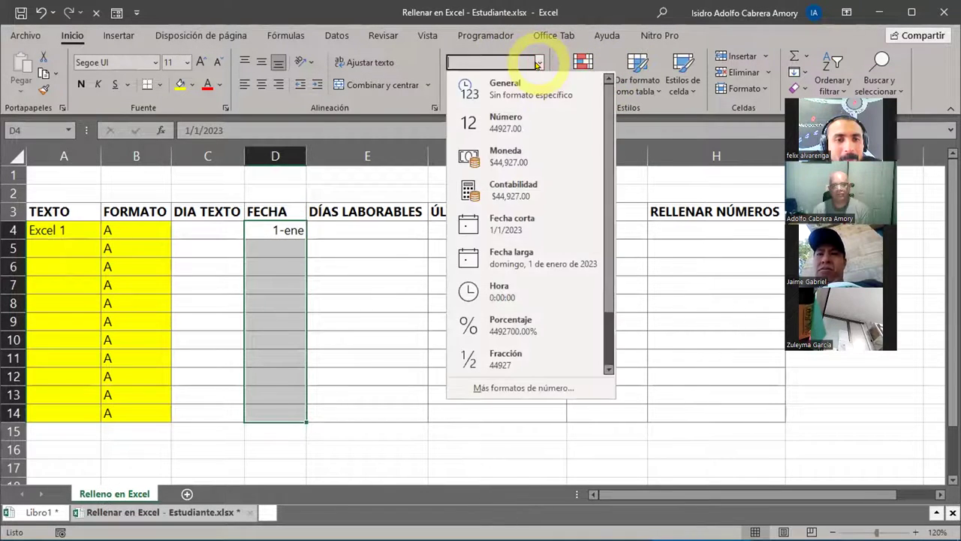
left_click(507, 388)
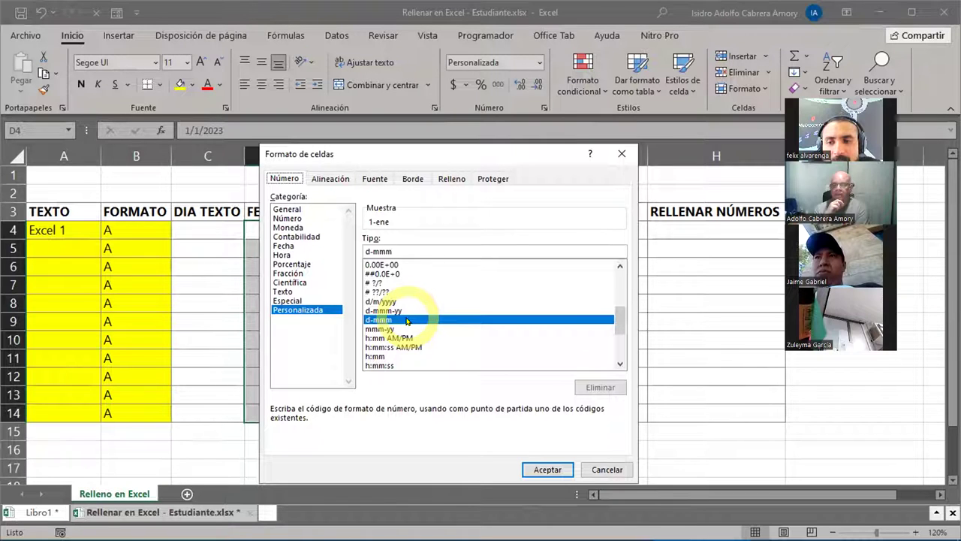
left_click(622, 153)
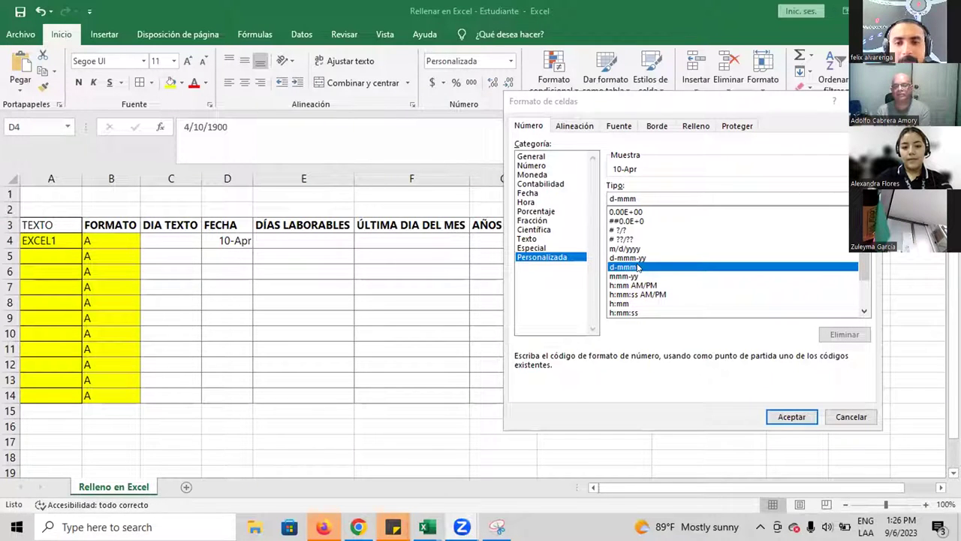
Apply the custom d-mmm number format to D4:D14 in the other participant's workbook
left_click(769, 413)
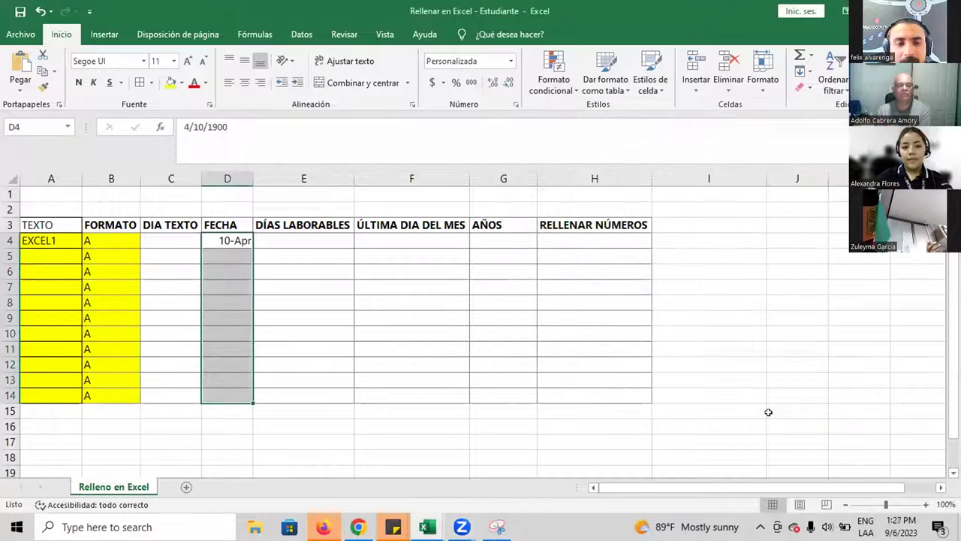
key("Down")
Try entering the date as 0101 without a separator in D4 and reselect the cell
left_click(228, 236)
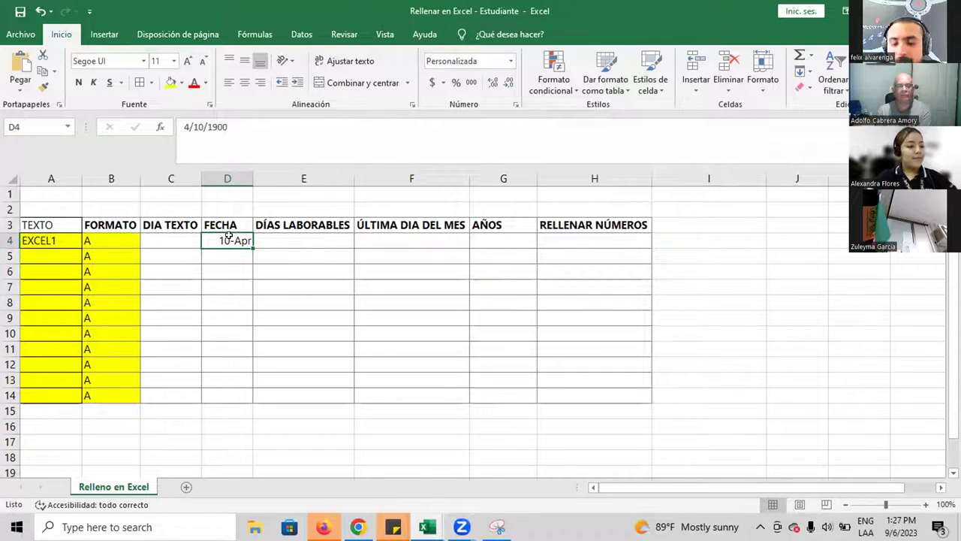
type("0101")
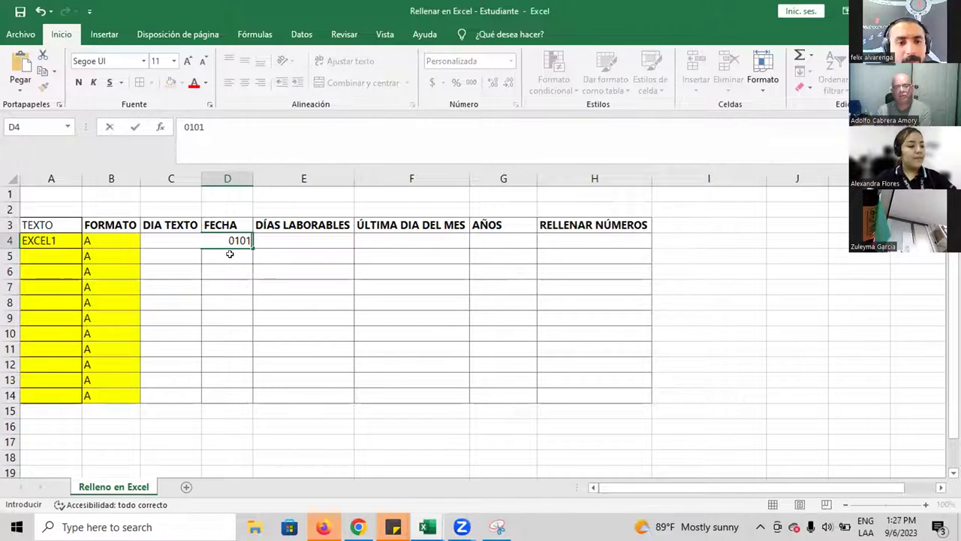
key("Return")
left_click(234, 240)
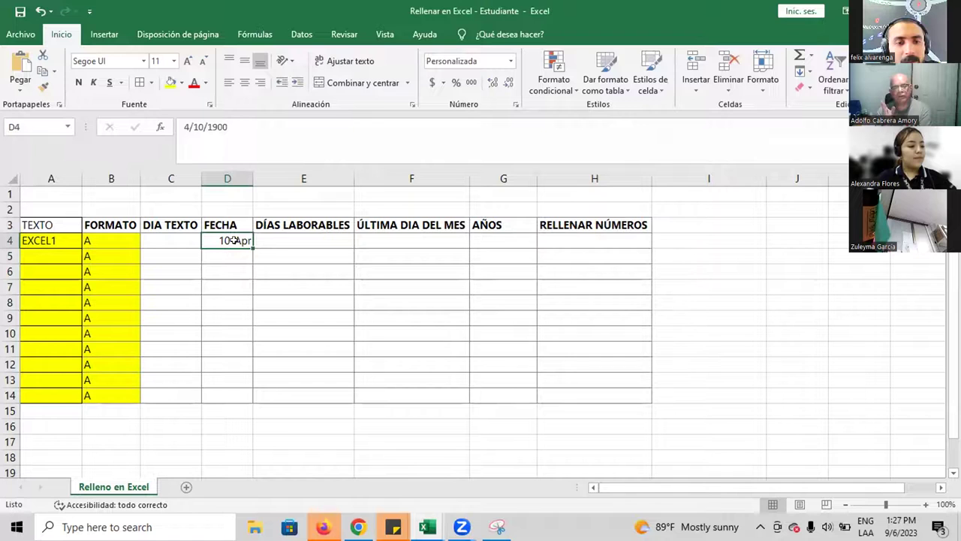
Replace the content of D4 with the date 01/01 and select the cell
key("BackSpace")
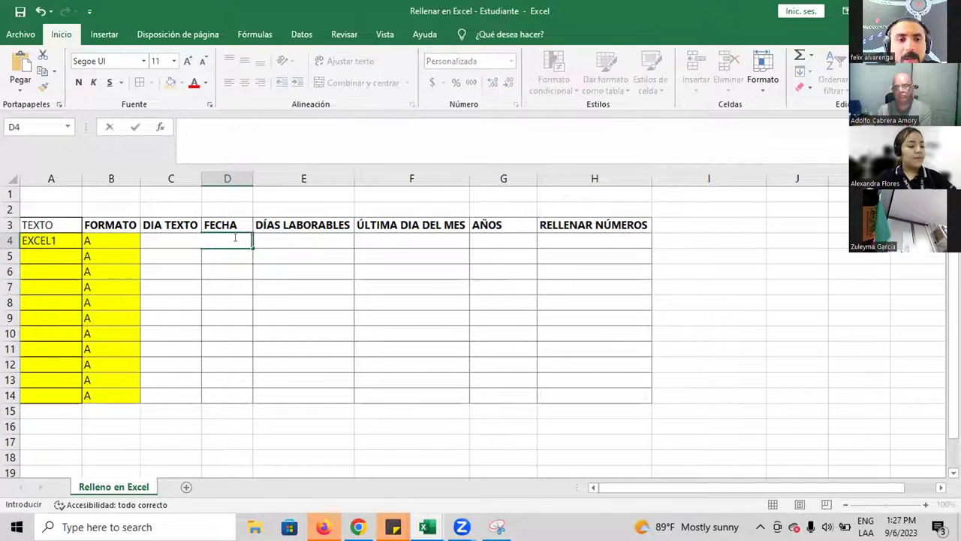
type("01/01")
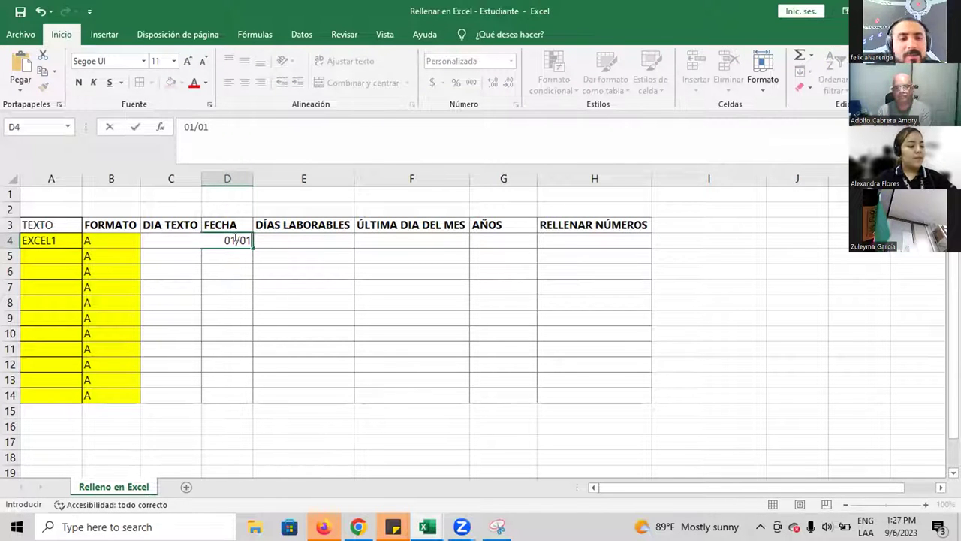
key("Return")
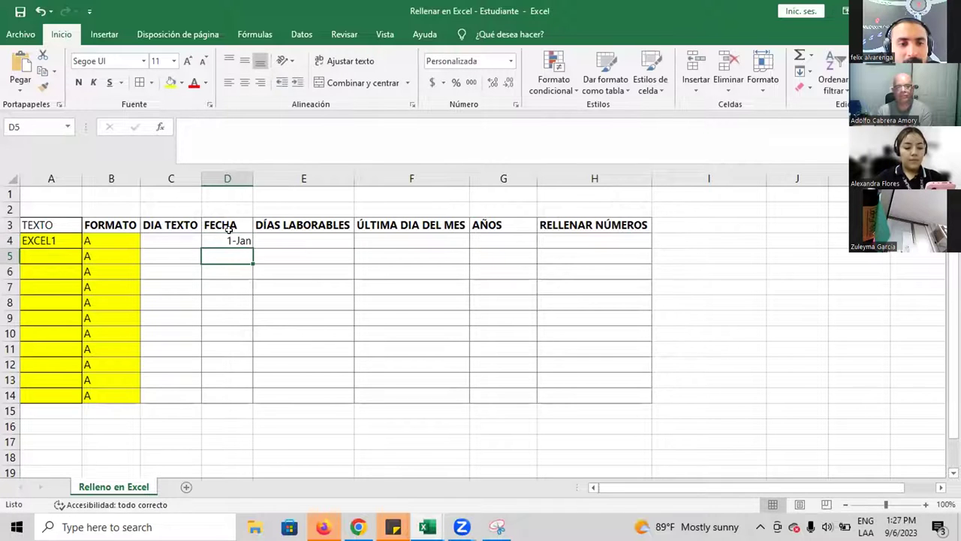
left_click(230, 236)
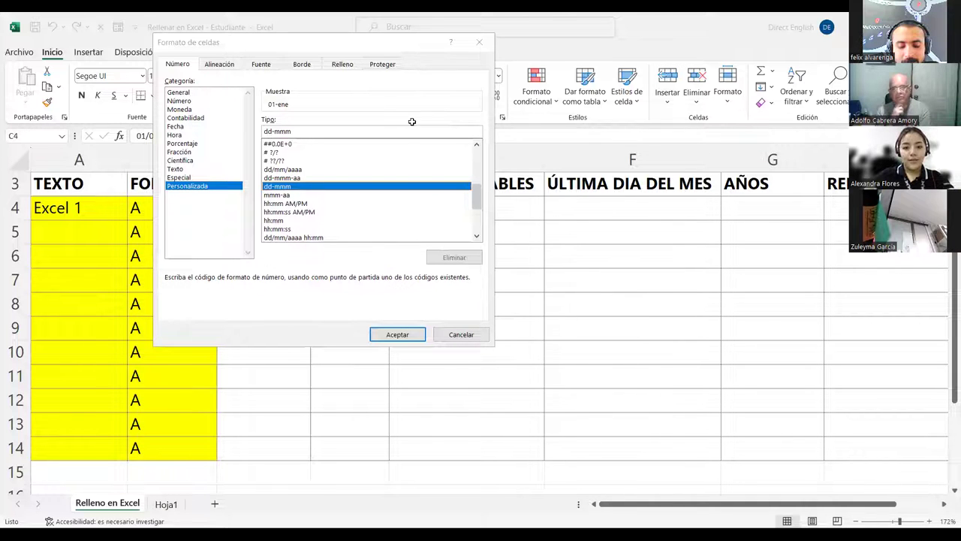
Apply the custom dd-mmm number format to C4:C14 under DIA TEXTO in the next participant's workbook
key("Return")
scroll(369, 318, "down", 2)
scroll(368, 318, "up", 2)
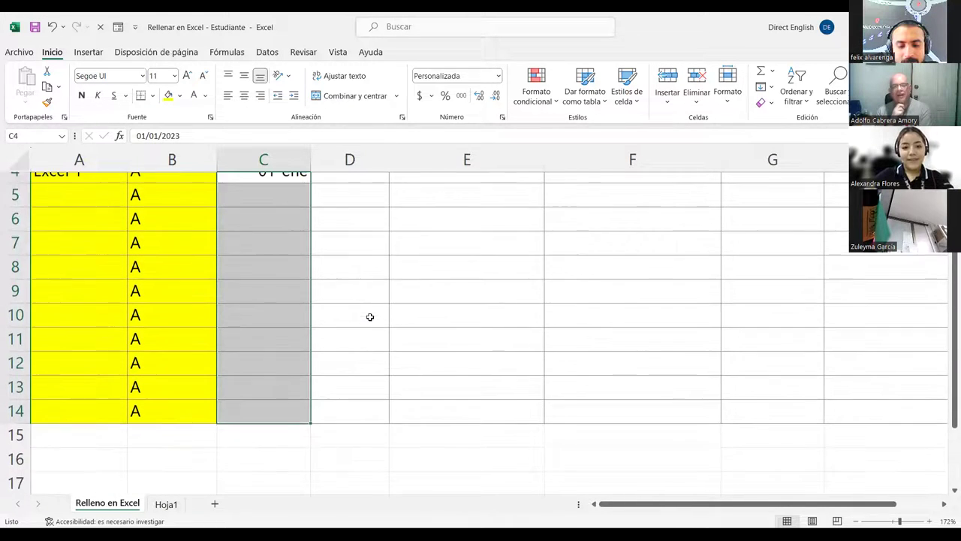
scroll(370, 317, "up", 2)
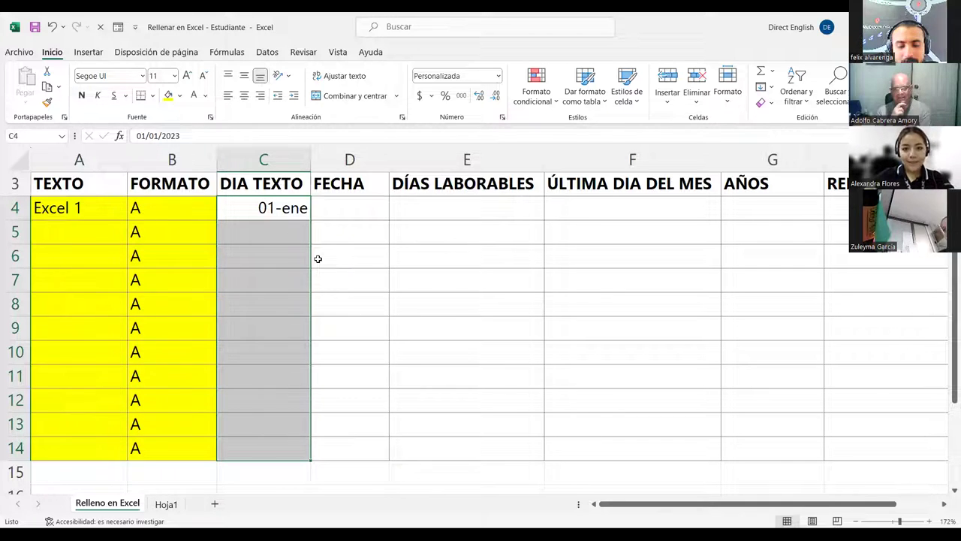
Base a custom number format on dd-mmm, shorten it to d-mmm and apply it to C4:C14
left_click(496, 76)
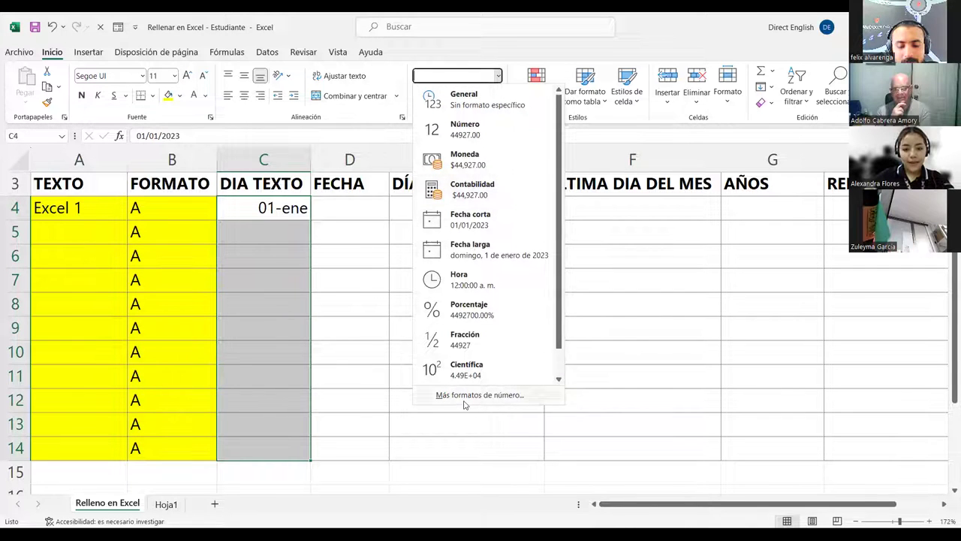
left_click(211, 193)
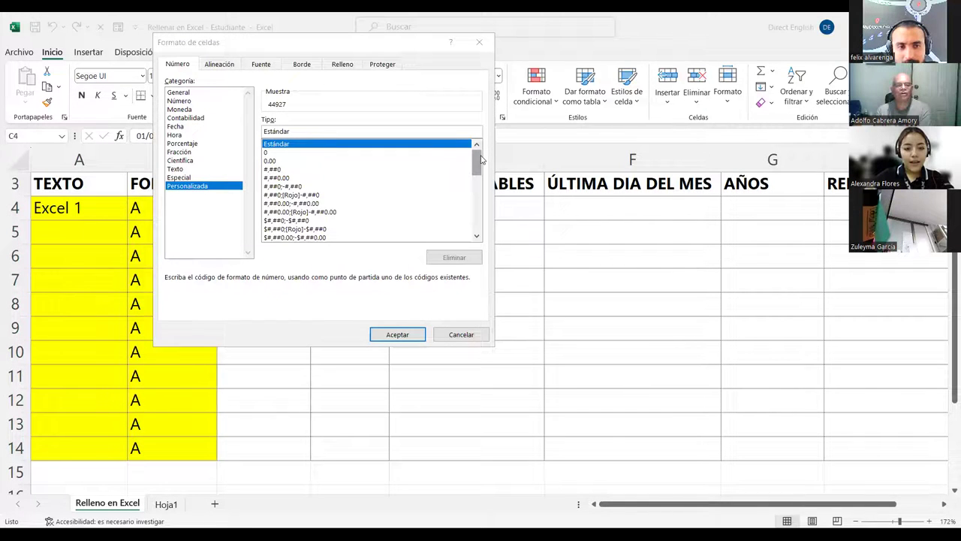
left_click_drag(480, 159, 479, 197)
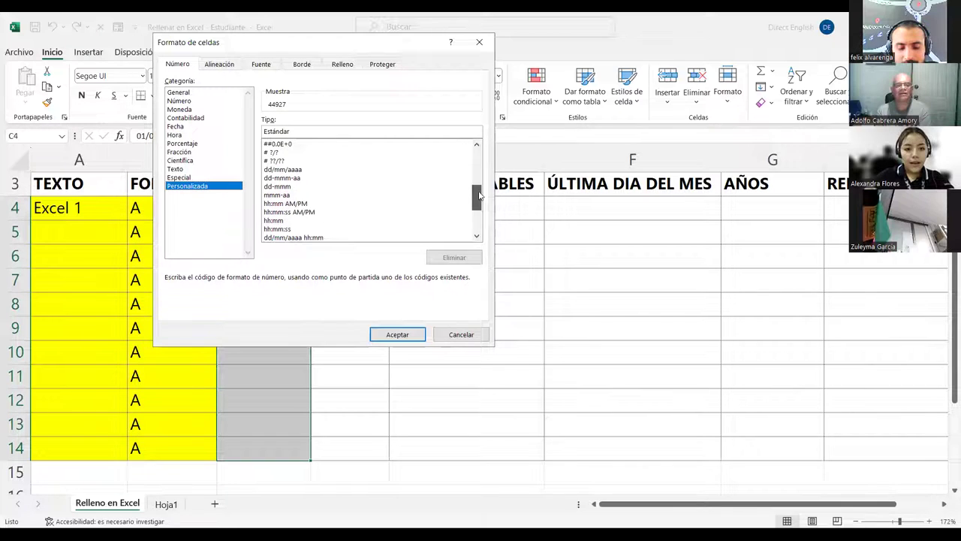
left_click(276, 187)
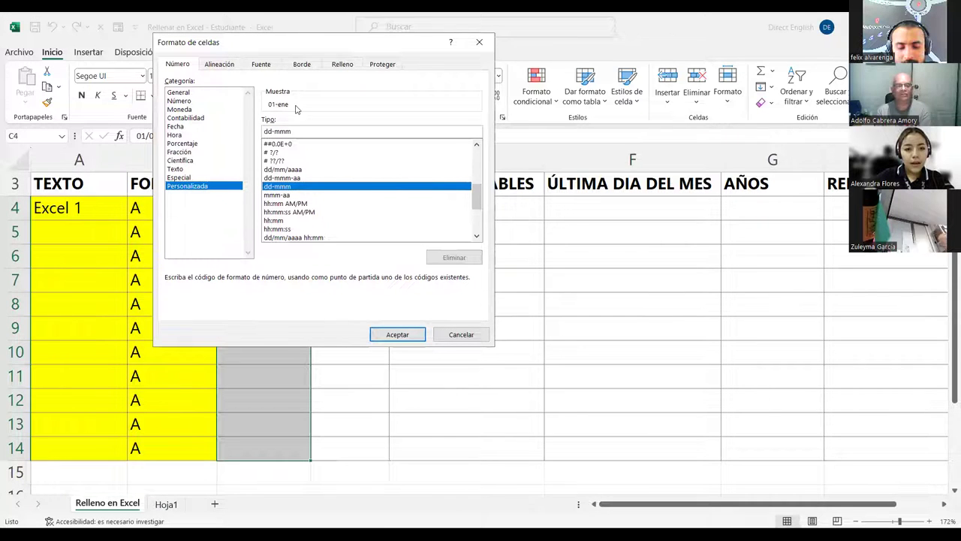
left_click(269, 131)
key("BackSpace")
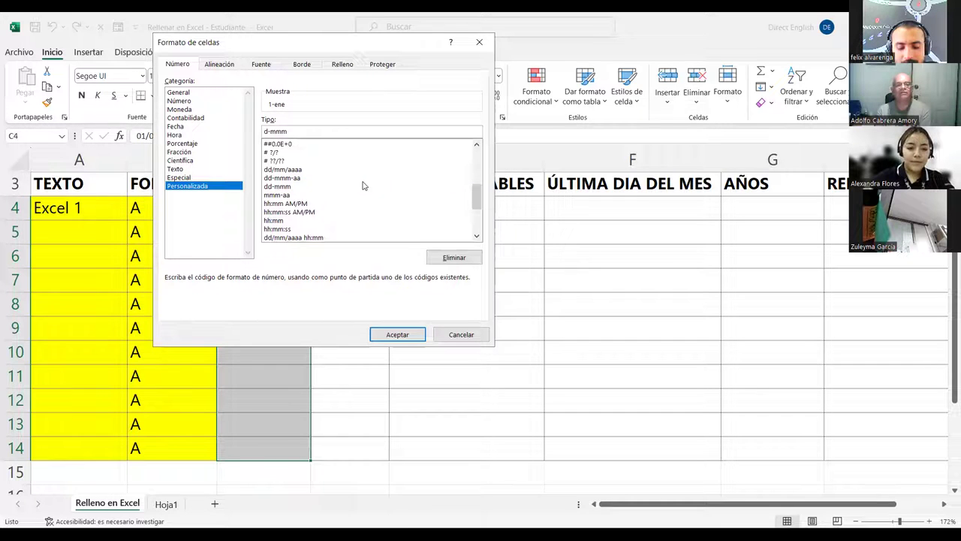
left_click(413, 335)
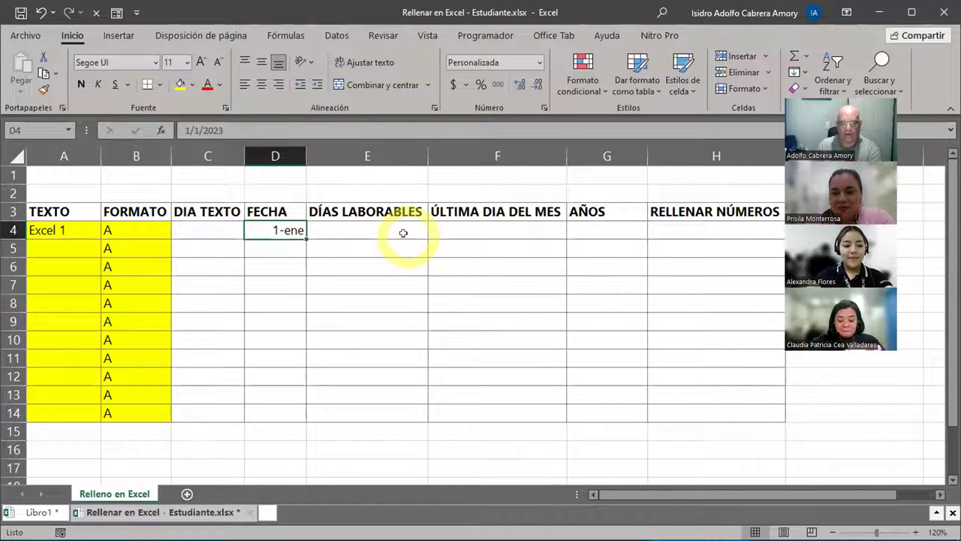
Start a TEXTO formula in C4 under DIA TEXTO of the instructor's workbook, with D4 as its value argument and a semicolon separator
left_click(200, 229)
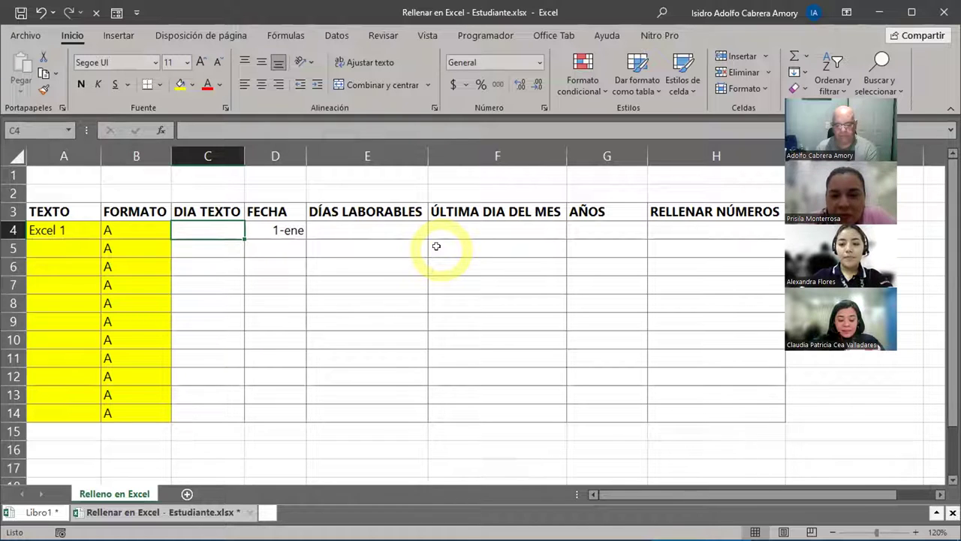
type("=")
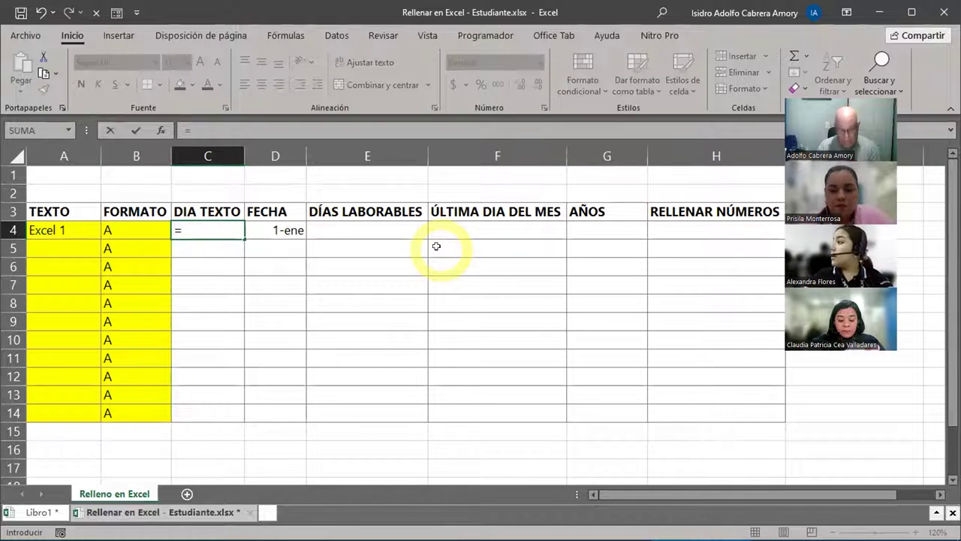
type("t")
key("BackSpace")
type("TEXTO")
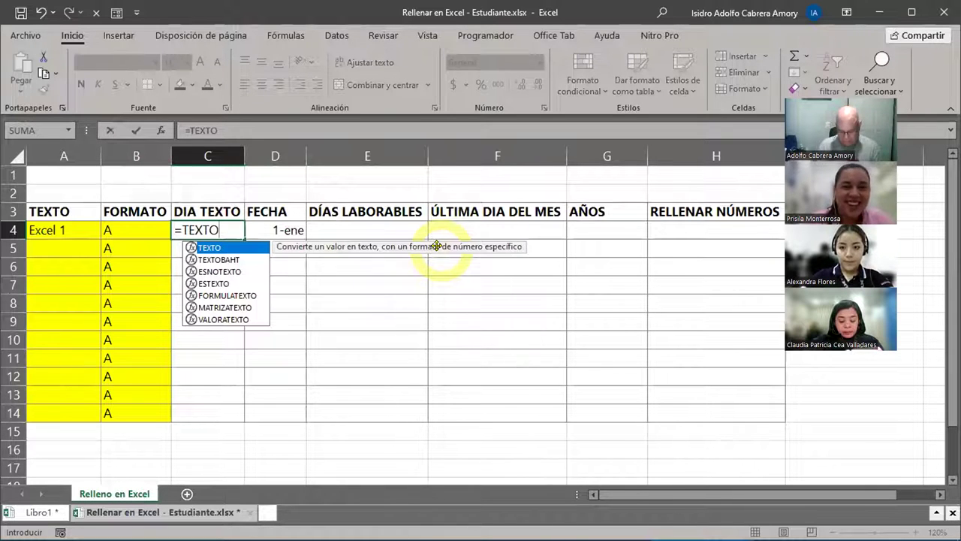
type("(")
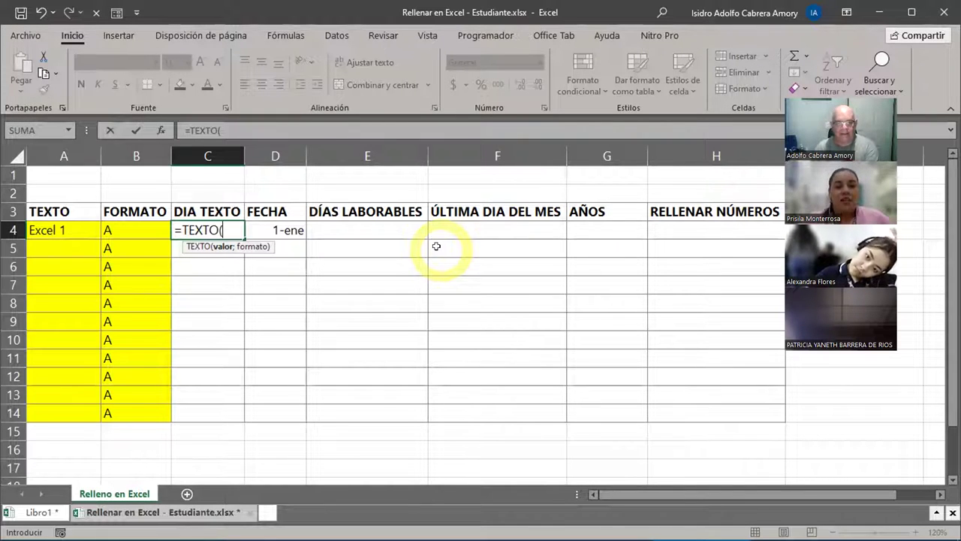
left_click(286, 228)
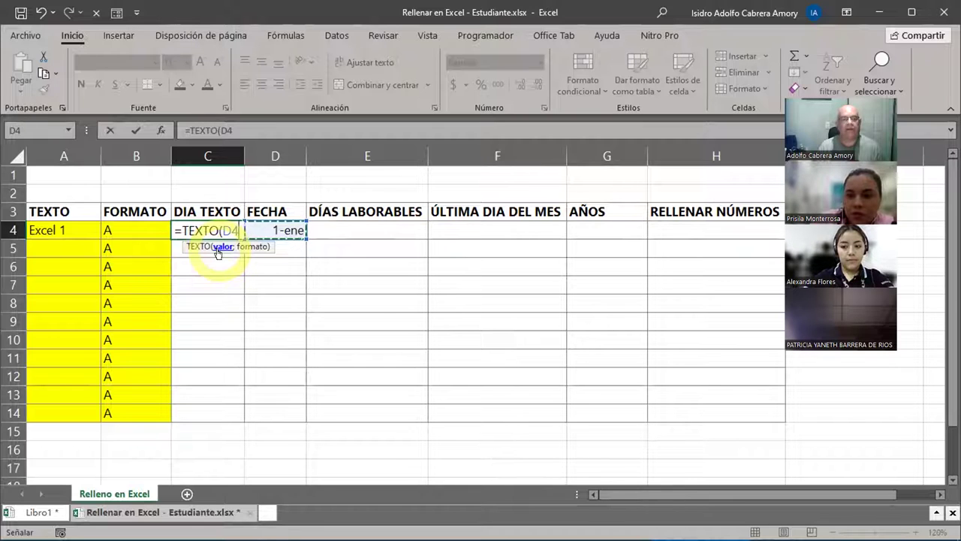
type(",")
key("BackSpace")
type(";")
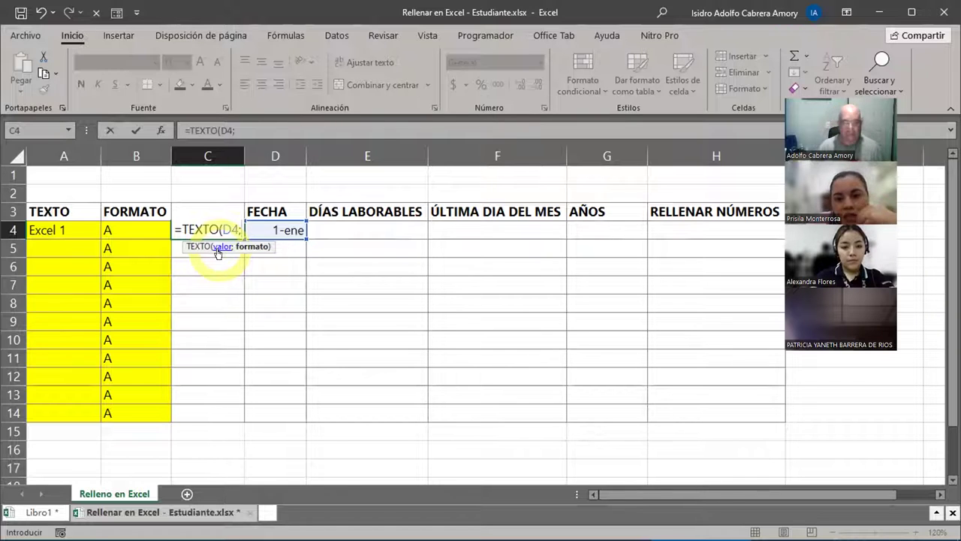
Complete the TEXTO formula in C4 with the format "dddd" and enter it
type("\"")
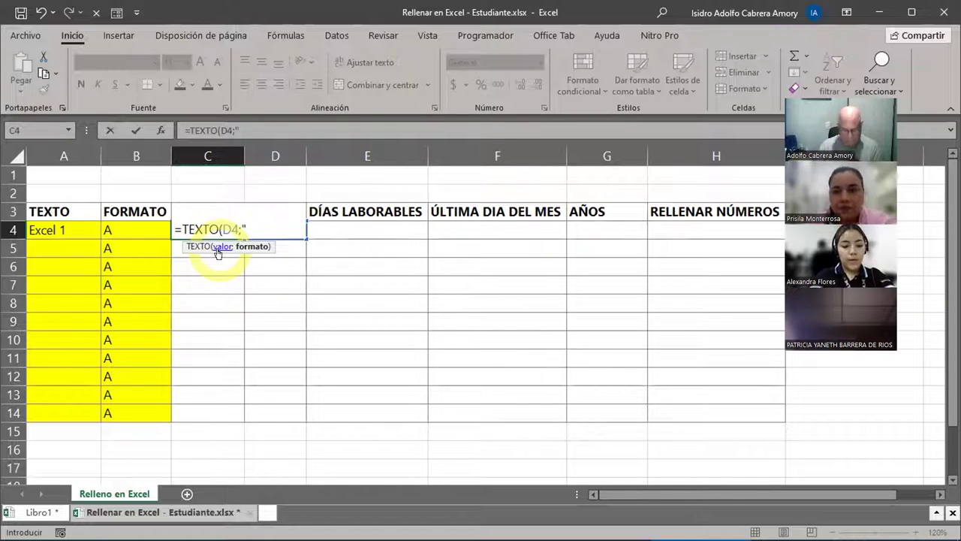
type("DD")
key("BackSpace")
key("BackSpace")
type("dddd")
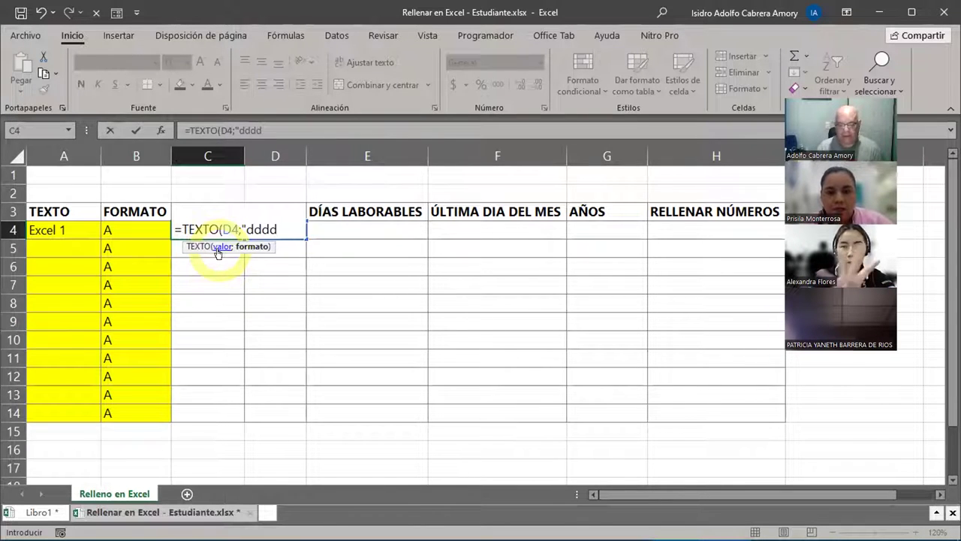
type("\"")
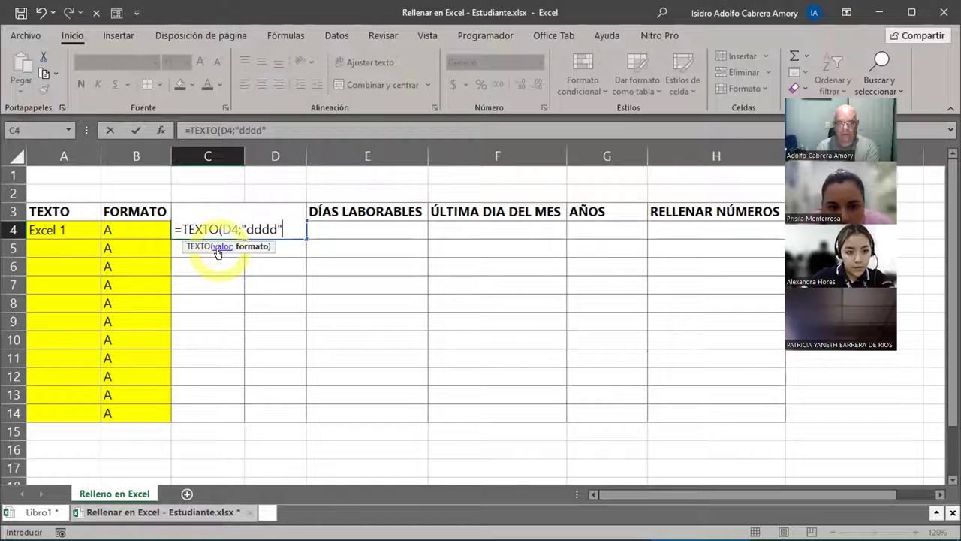
key("Return")
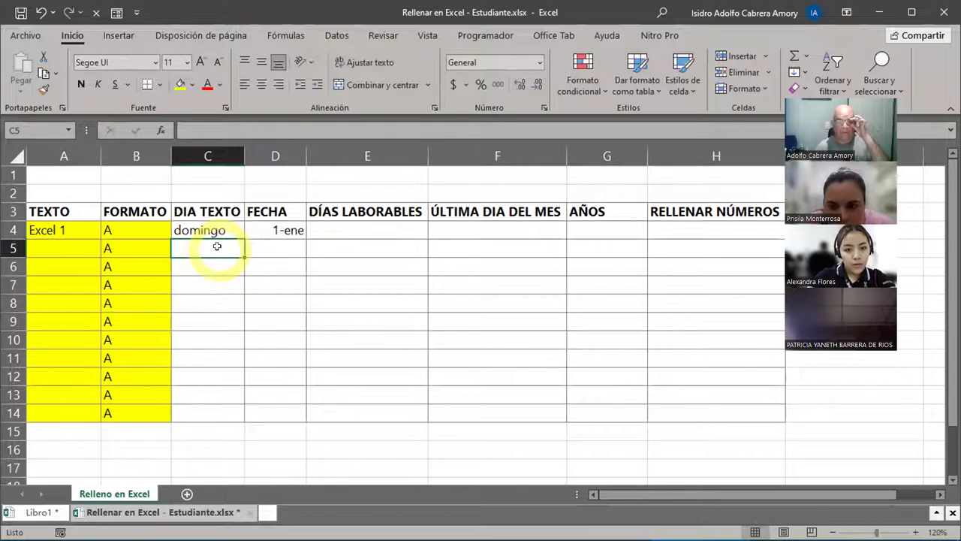
Autofill the TEXTO formula from C4 under DIA TEXTO down through C14
left_click(200, 230)
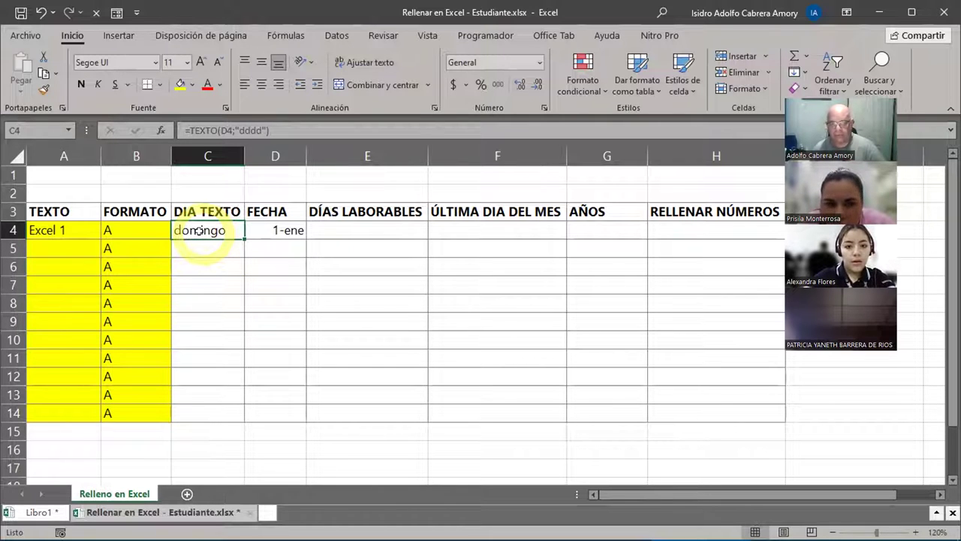
left_click(268, 230)
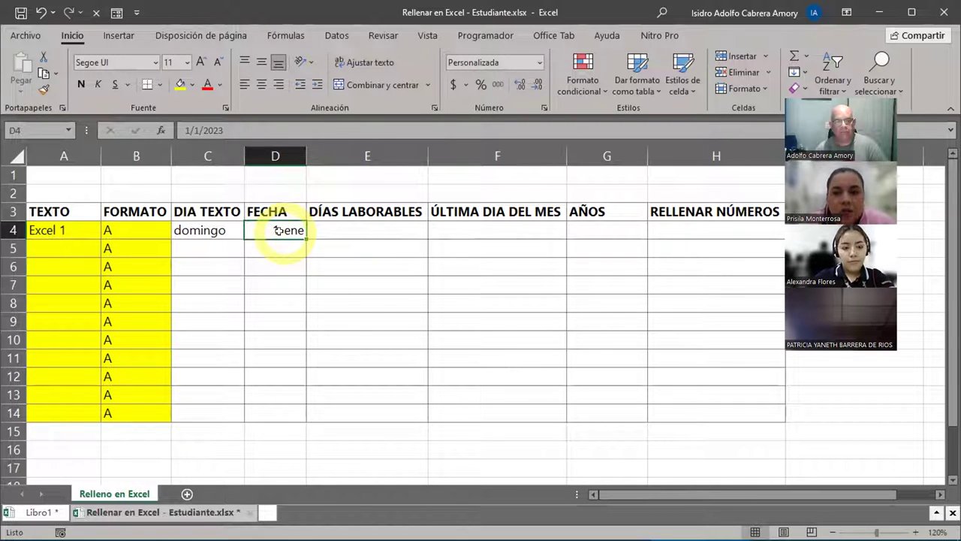
left_click(227, 129)
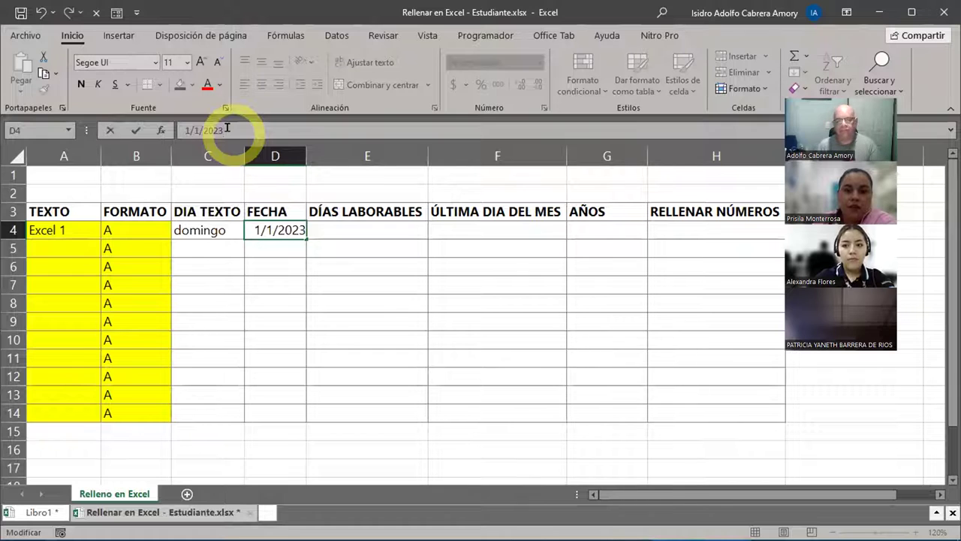
key("ctrl+Return")
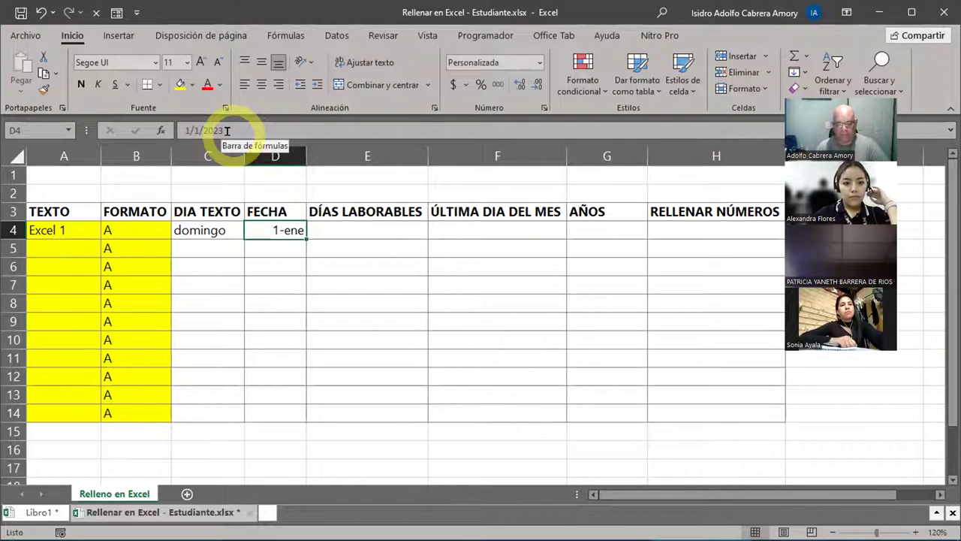
left_click(212, 227)
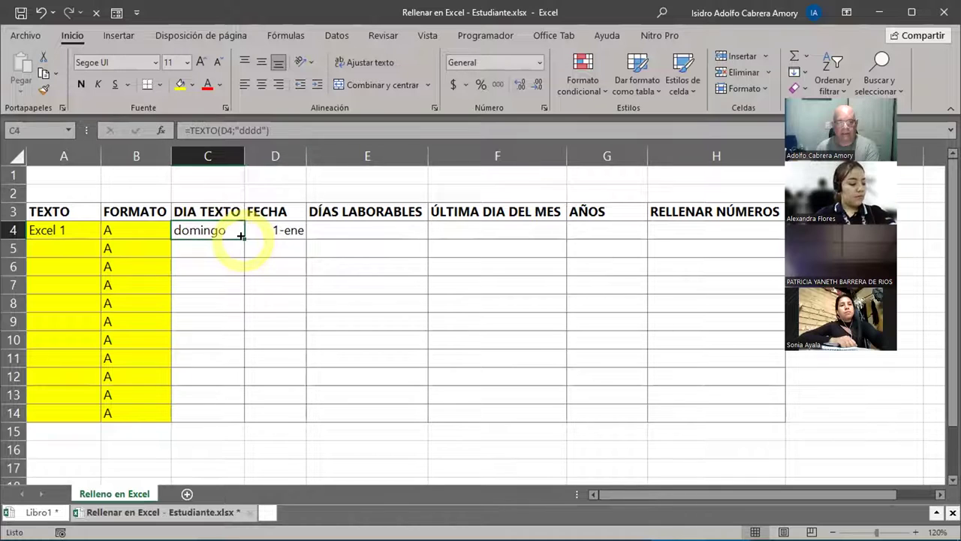
left_click_drag(240, 236, 230, 418)
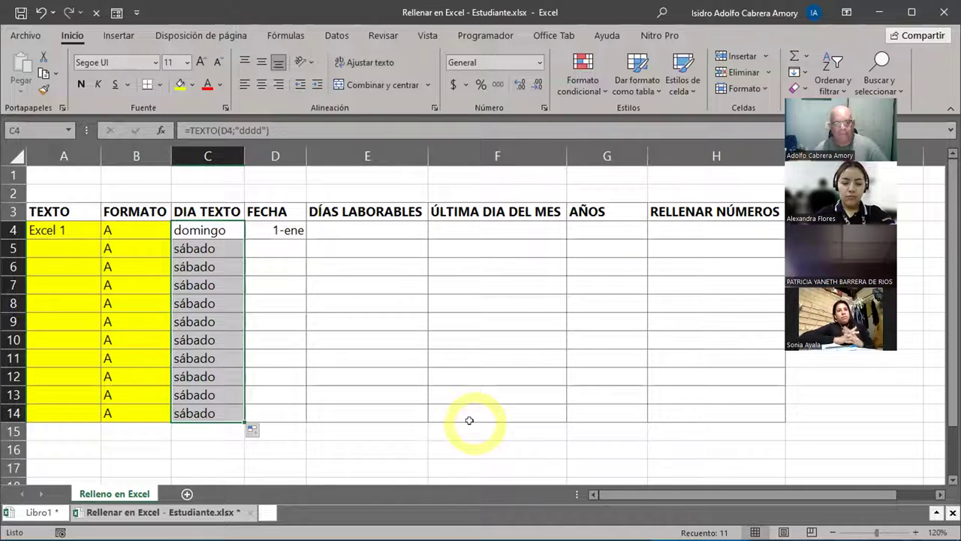
Autofill the FECHA date in D4 as a consecutive daily series down through D14
left_click(224, 231)
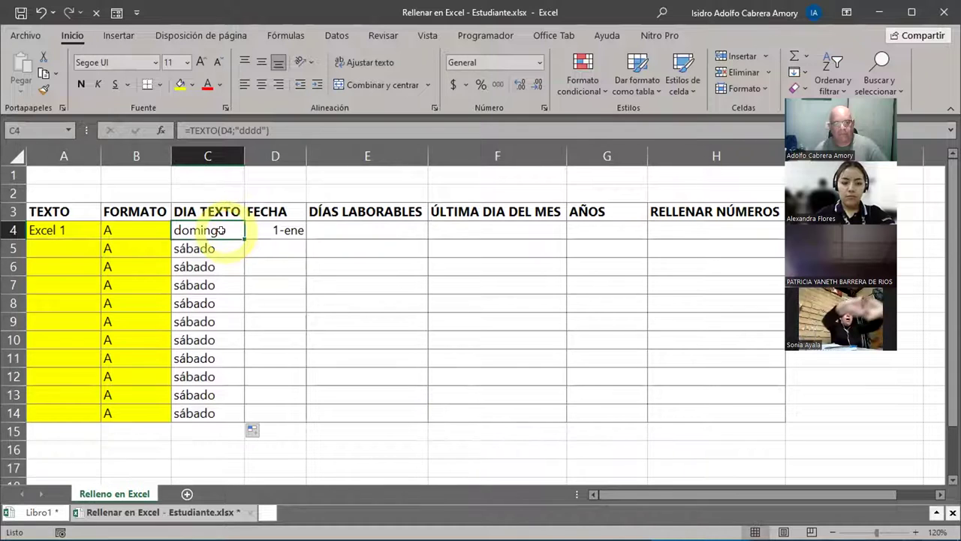
left_click(278, 230)
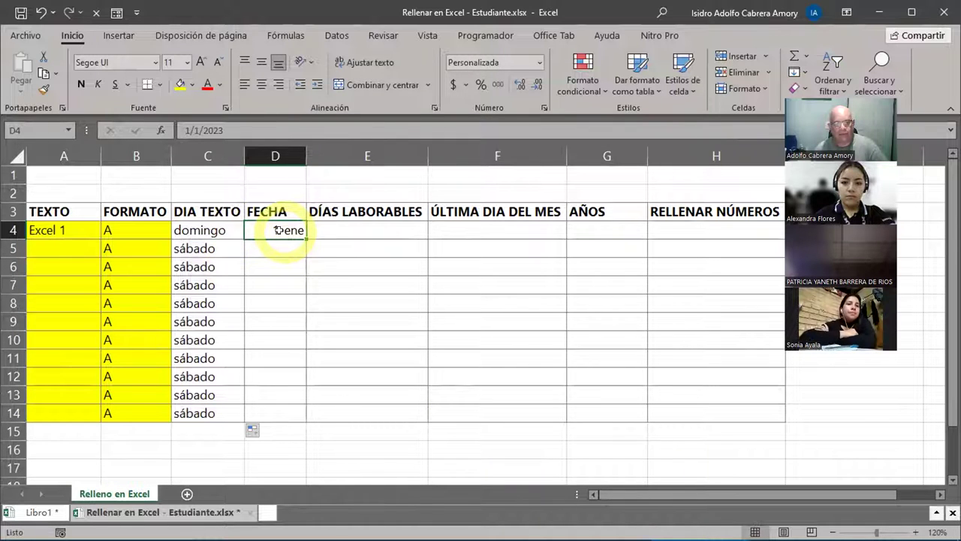
left_click(213, 231)
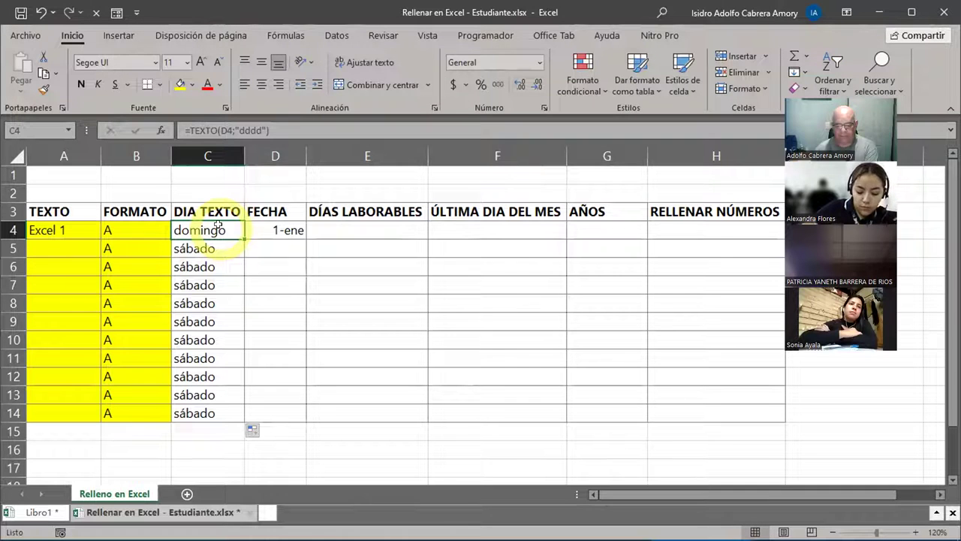
left_click(285, 224)
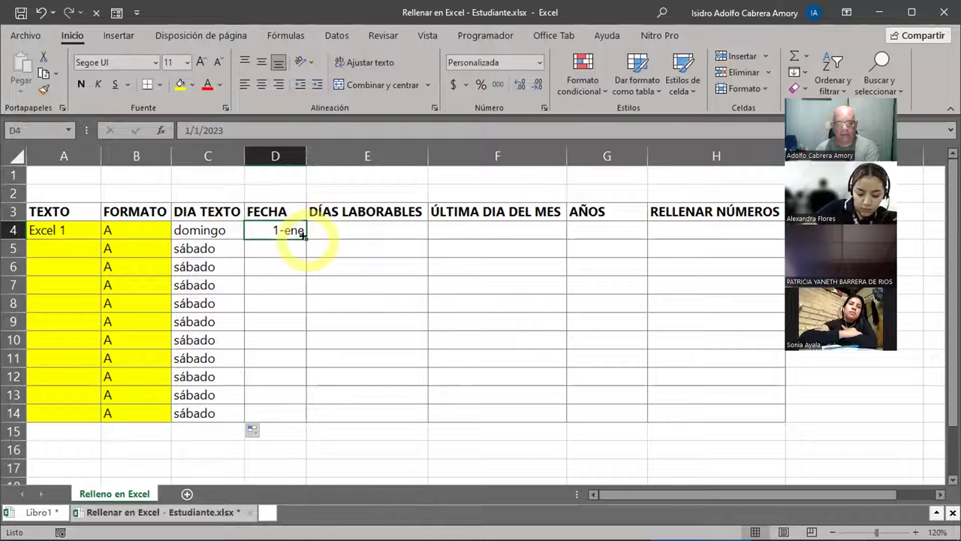
left_click_drag(302, 235, 293, 413)
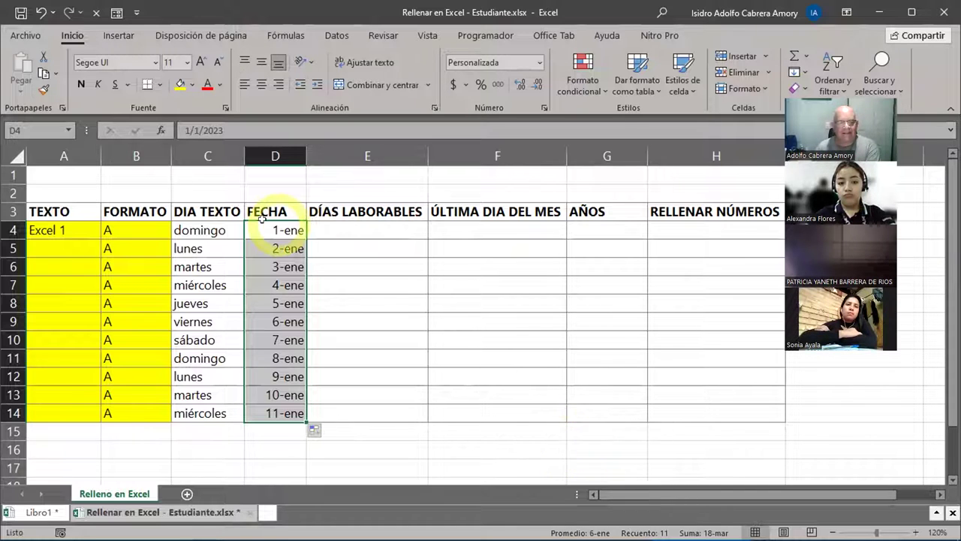
Examine the TEXTO formula in C4 and the full dates stored in D4, D5 and D6 under FECHA
left_click(210, 225)
double_click(214, 229)
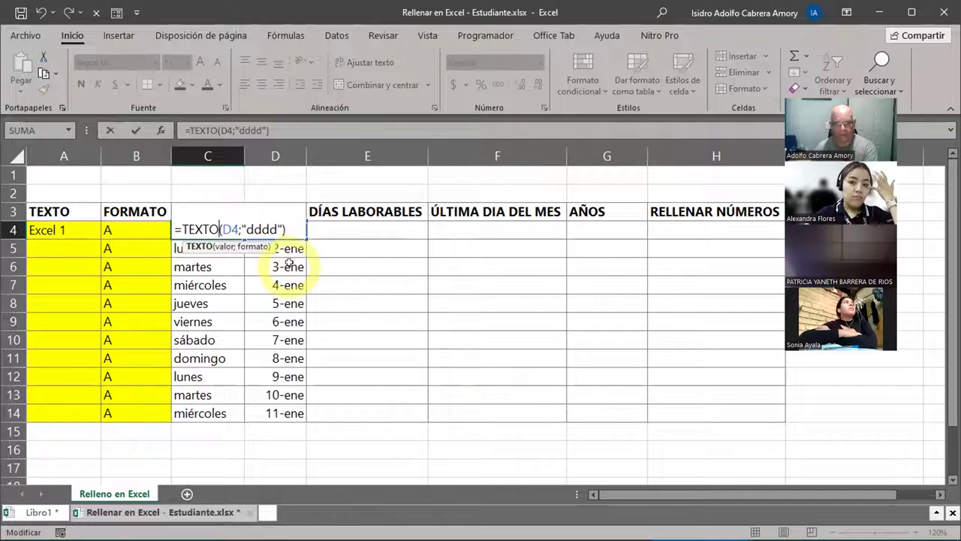
key("ctrl+Return")
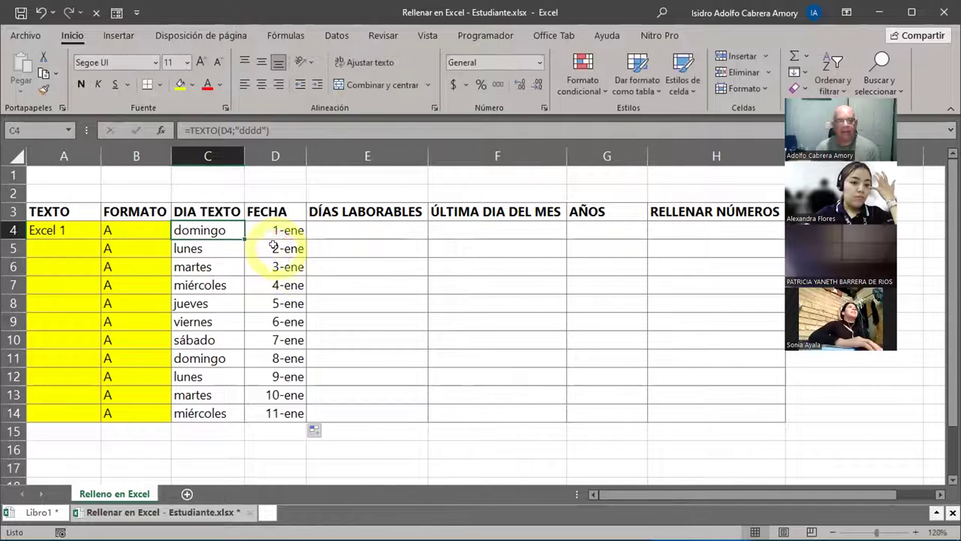
left_click(273, 246)
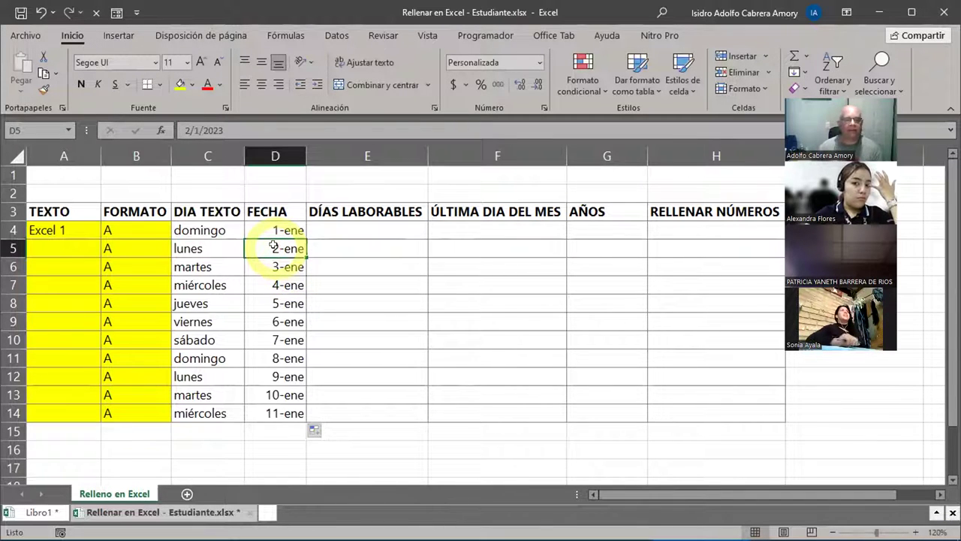
left_click_drag(273, 245, 276, 301)
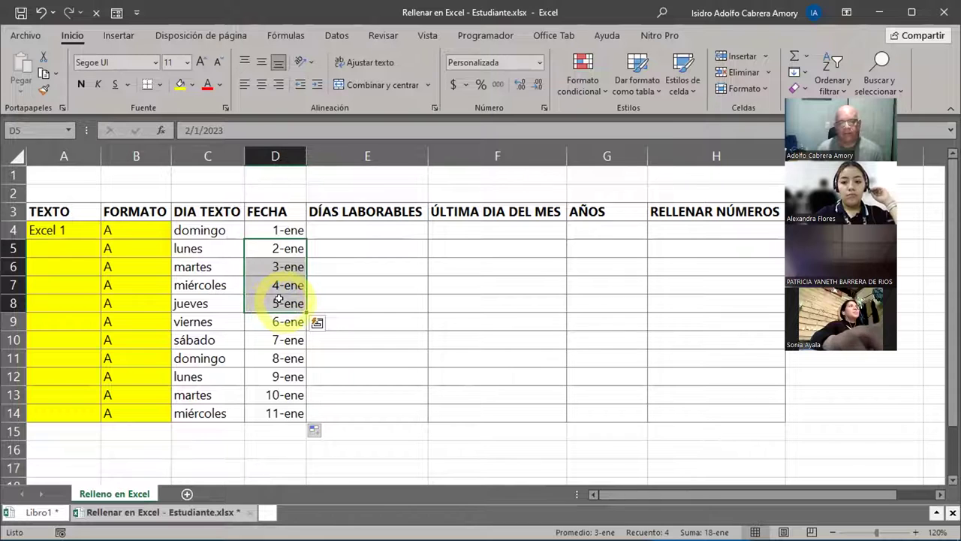
double_click(271, 229)
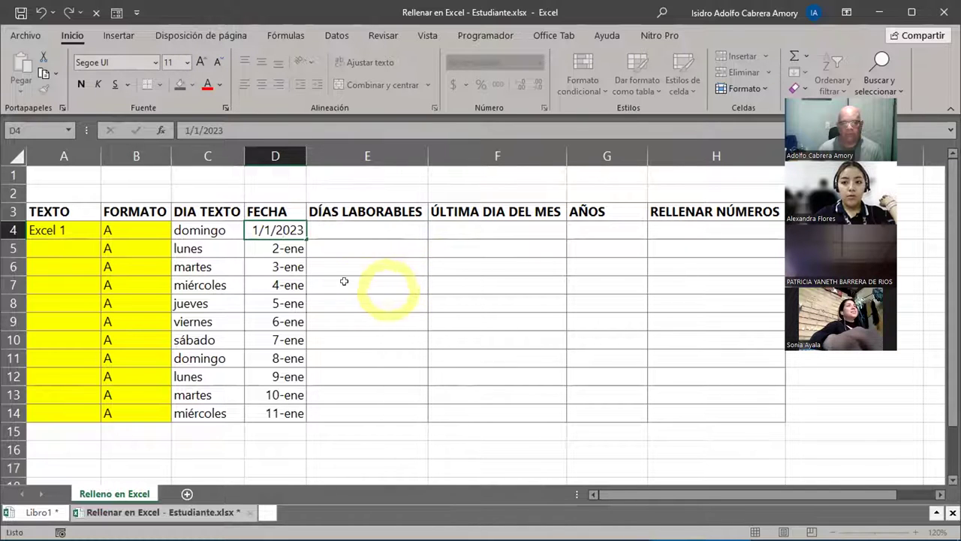
double_click(267, 249)
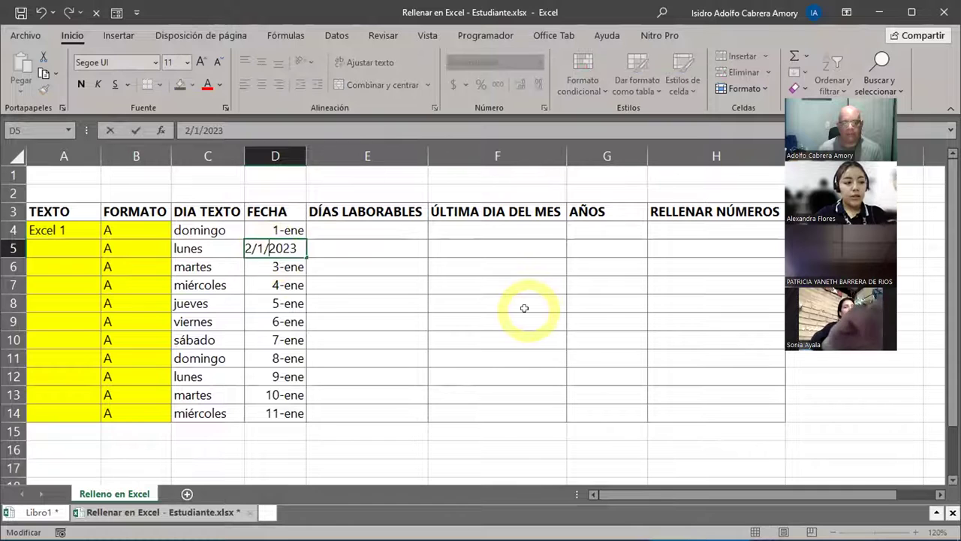
key("Escape")
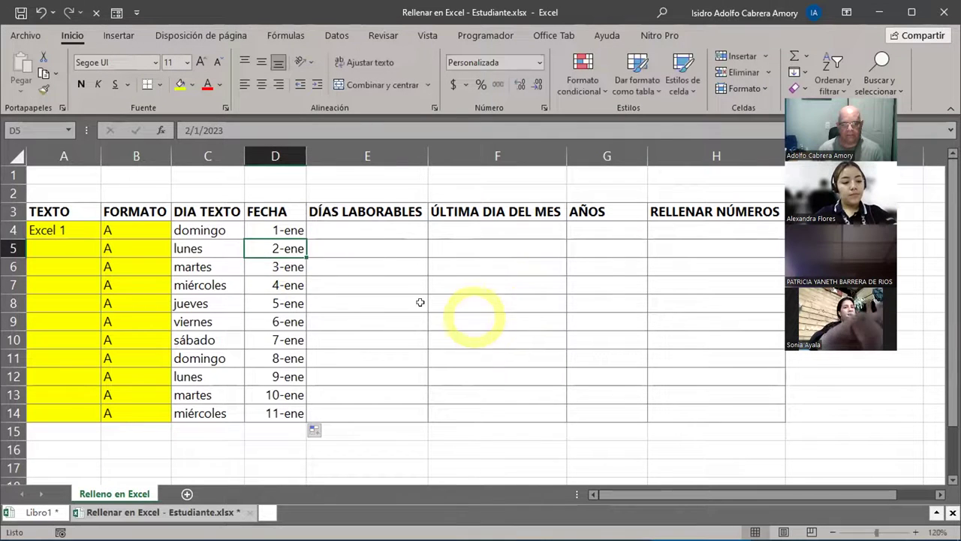
double_click(279, 267)
key("Escape")
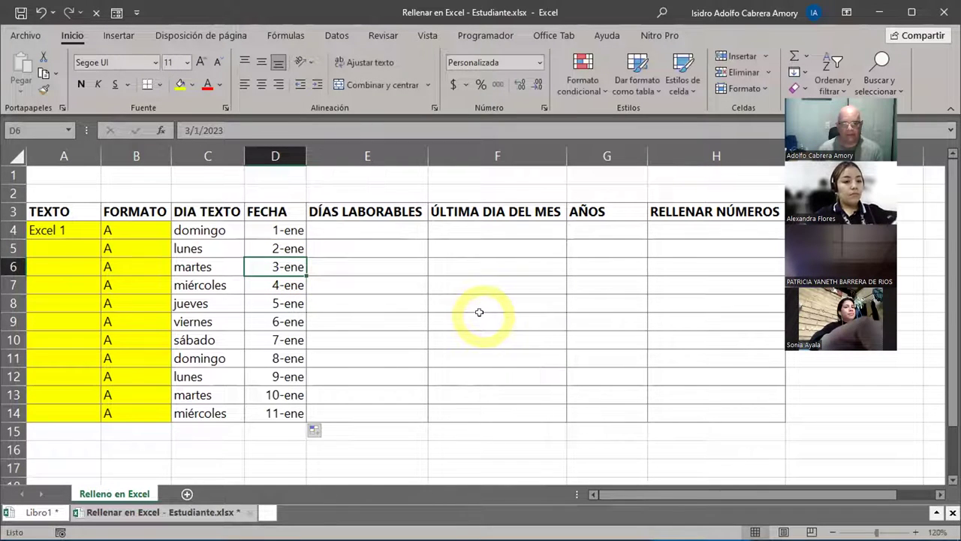
left_click_drag(239, 229, 277, 230)
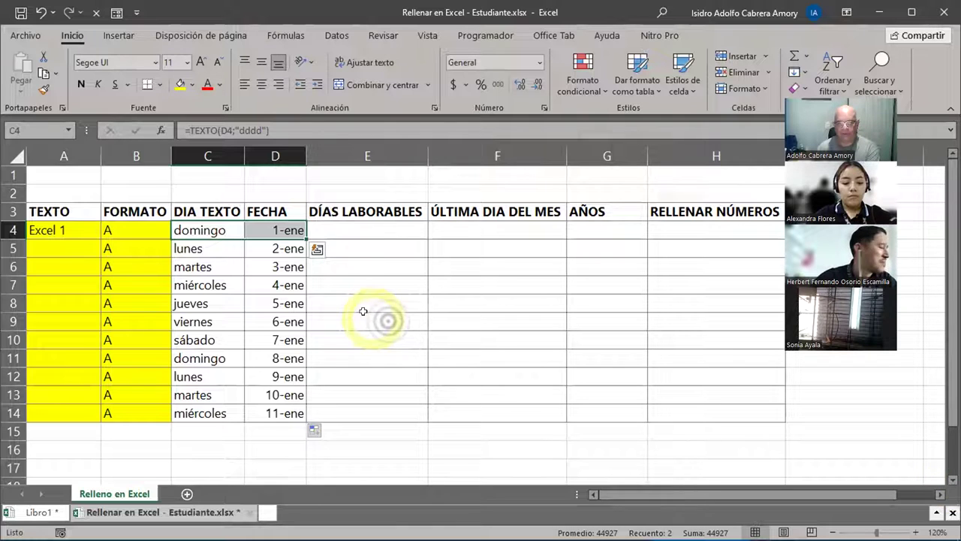
Enter 01/01 in E4 under DÍAS LABORABLES and autofill the date series down through E14
left_click(360, 228)
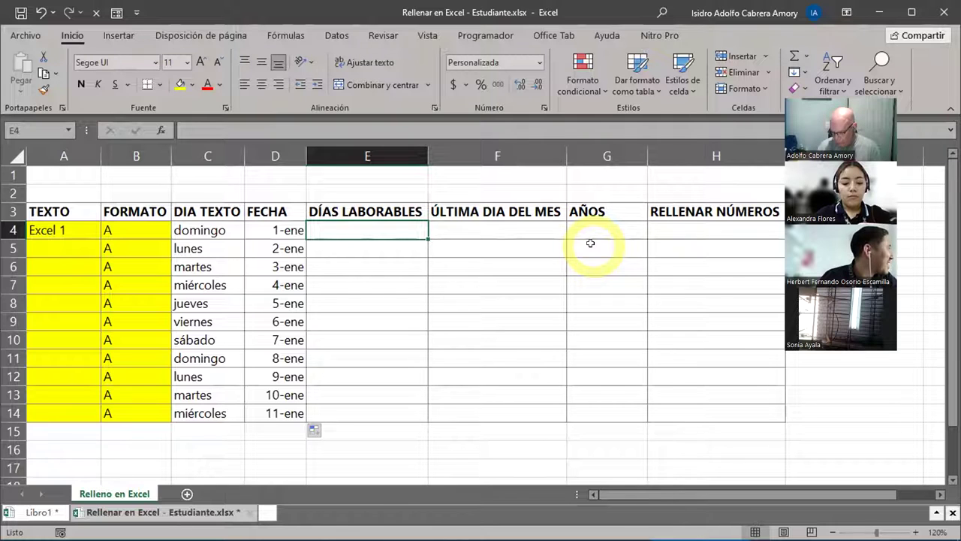
type("01/01")
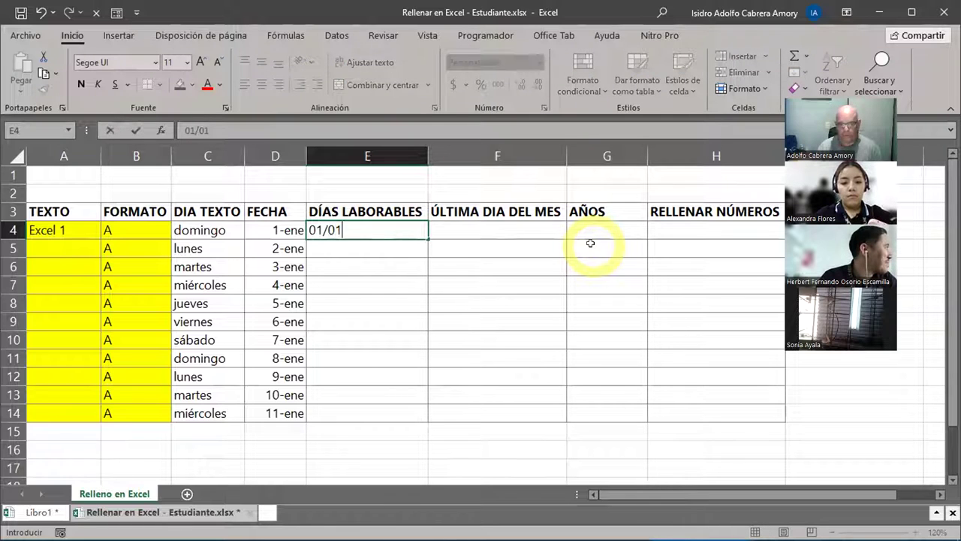
key("Return")
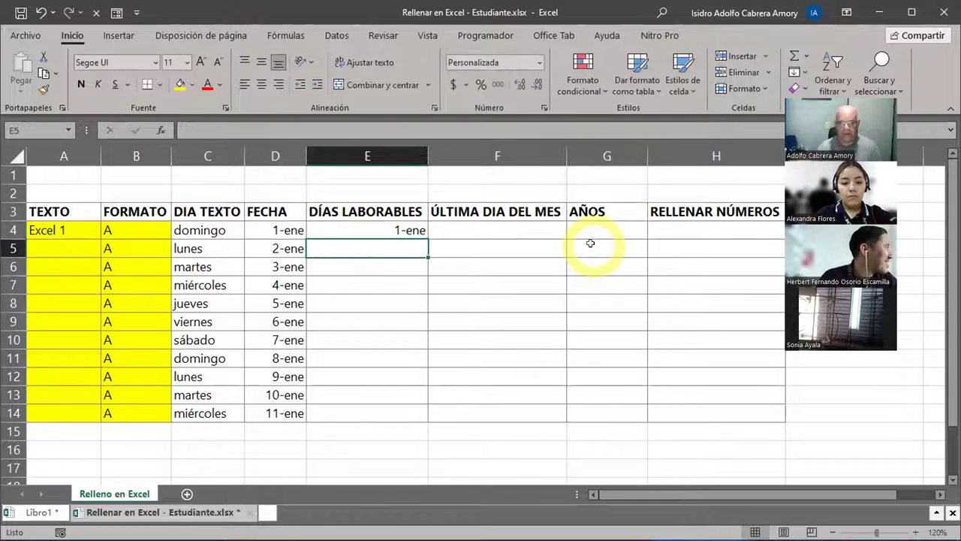
left_click(399, 227)
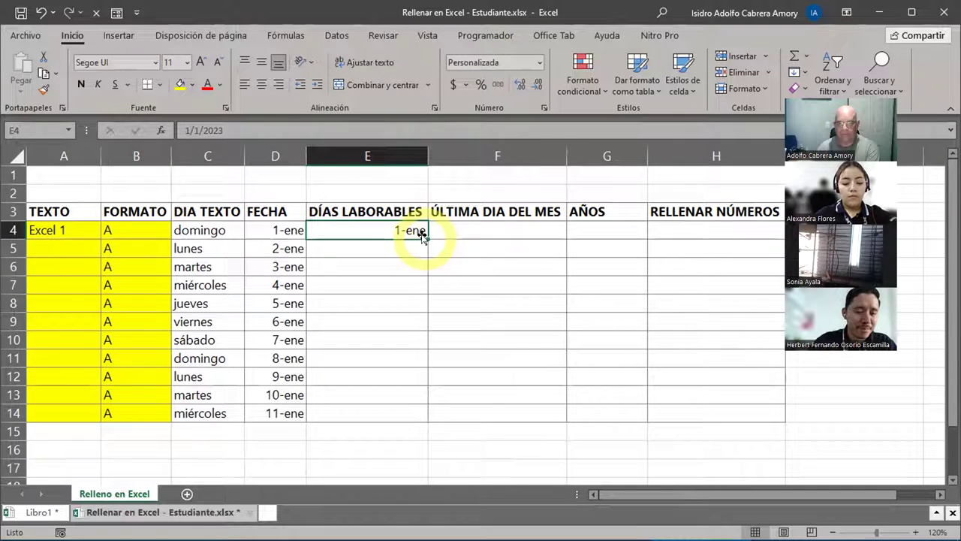
left_click_drag(423, 237, 402, 414)
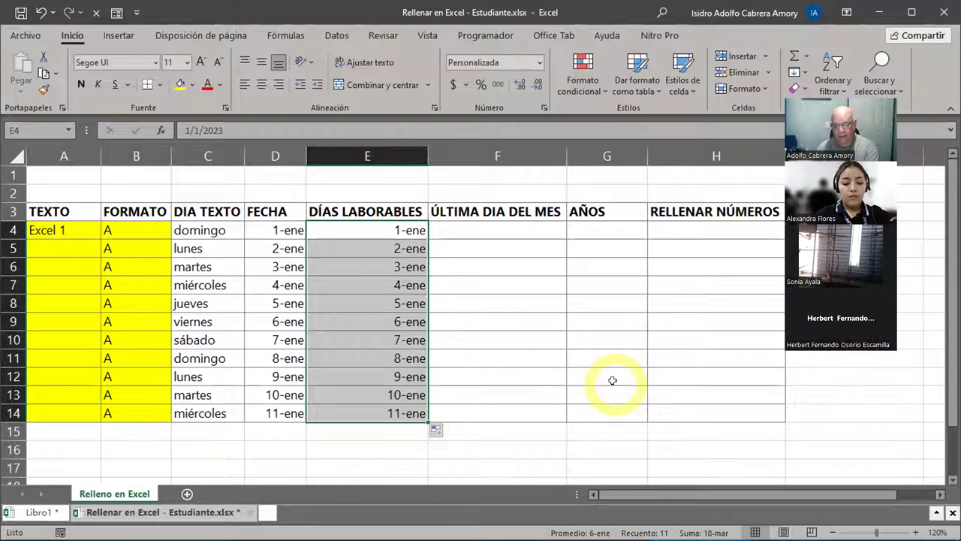
Change the autofill of E4:E14 to the option Rellenar días laborables de la semana
left_click_drag(257, 225, 269, 416)
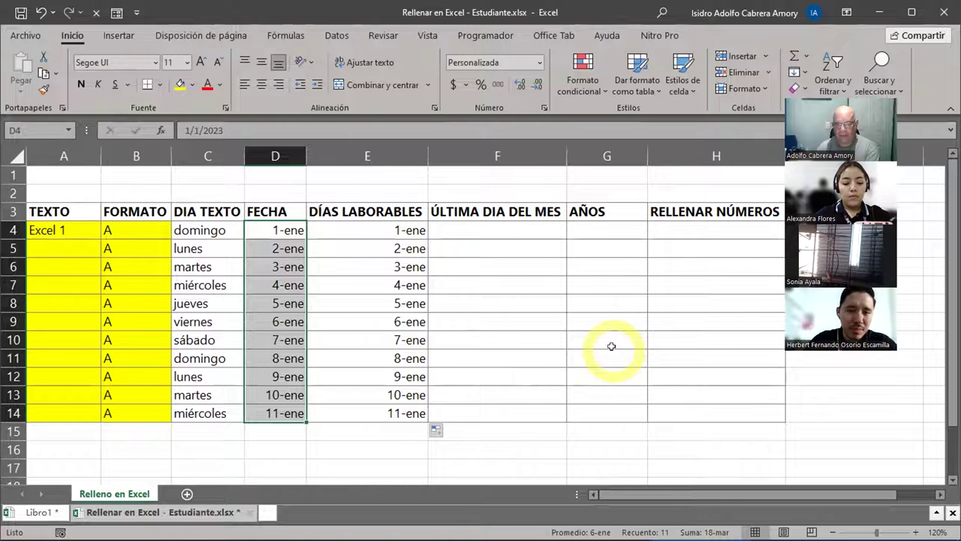
left_click_drag(376, 232, 359, 412)
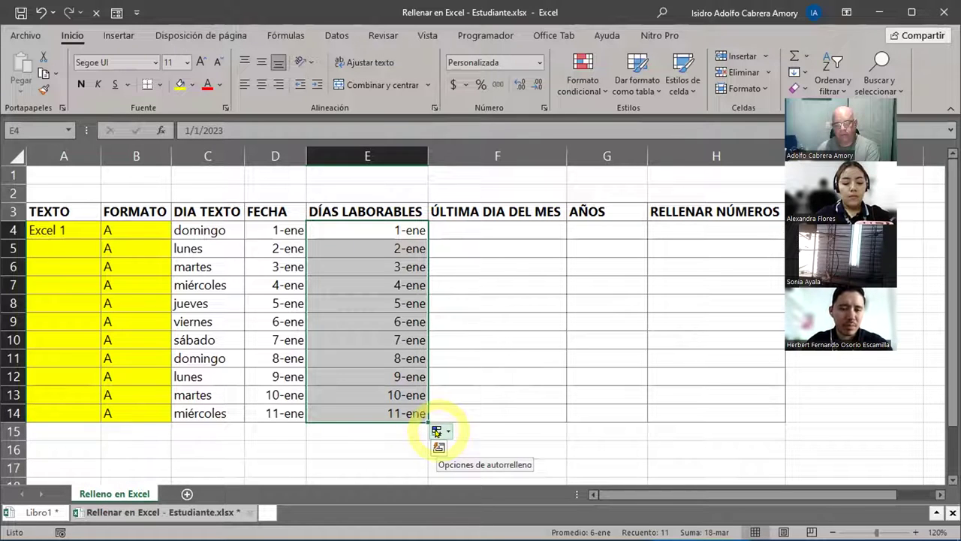
left_click(441, 432)
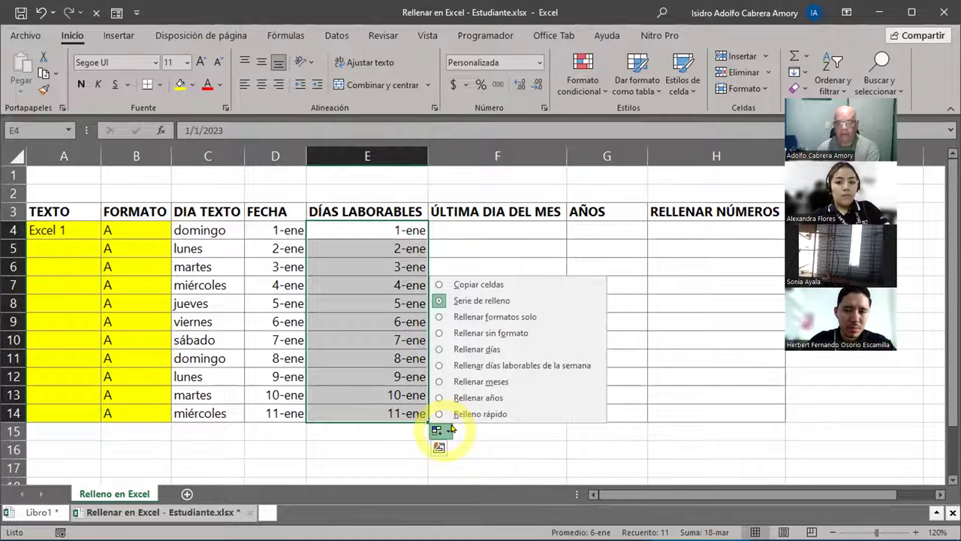
left_click(544, 369)
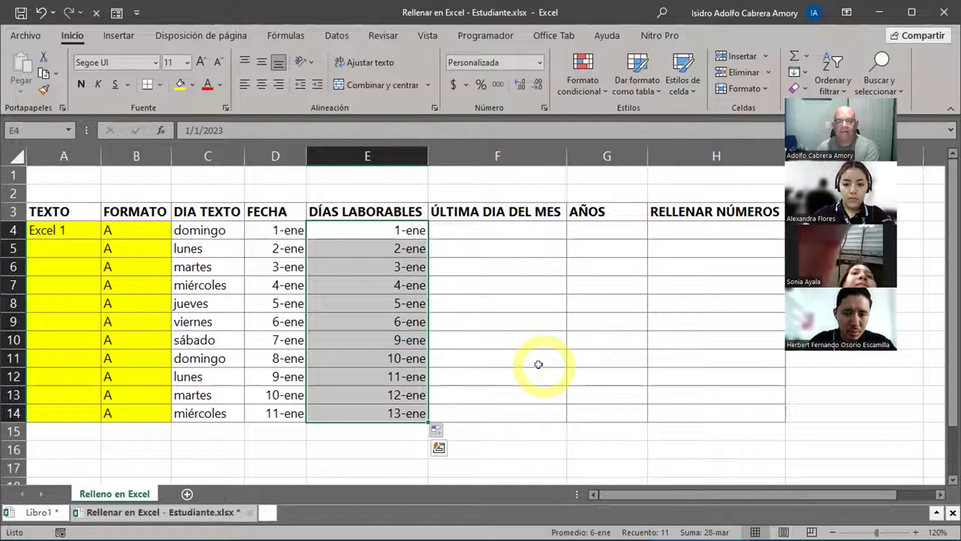
Examine the full dates stored in E4, E5, E8 and E9 under DÍAS LABORABLES
left_click(408, 225)
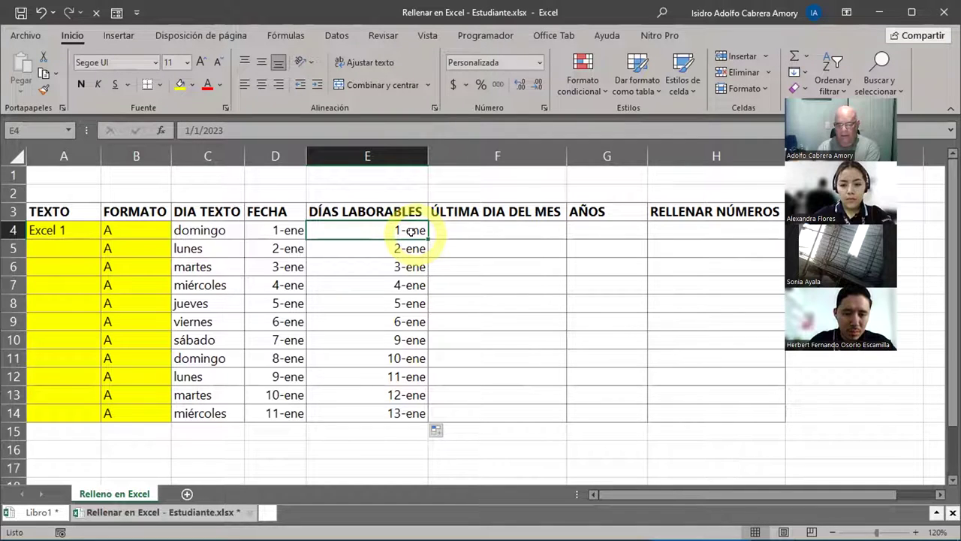
left_click(382, 250)
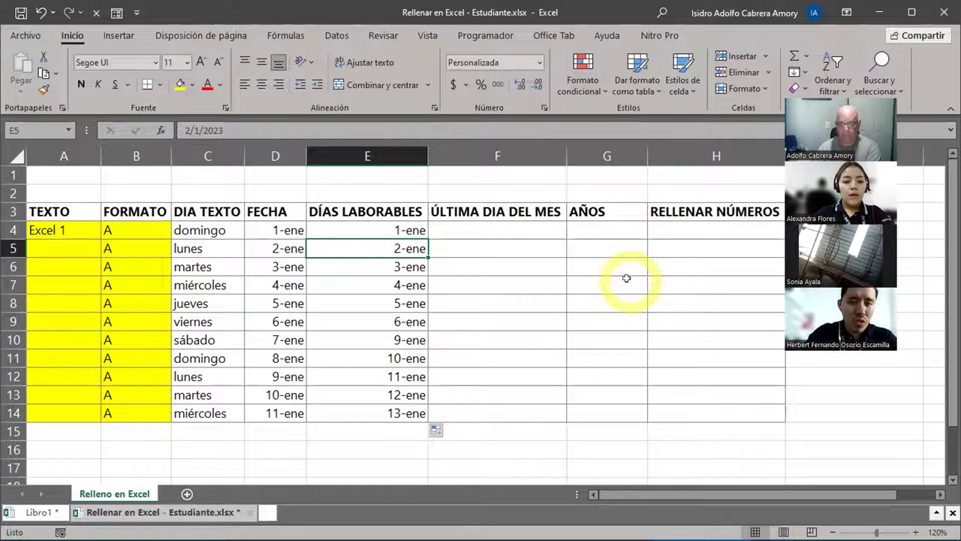
left_click(400, 302)
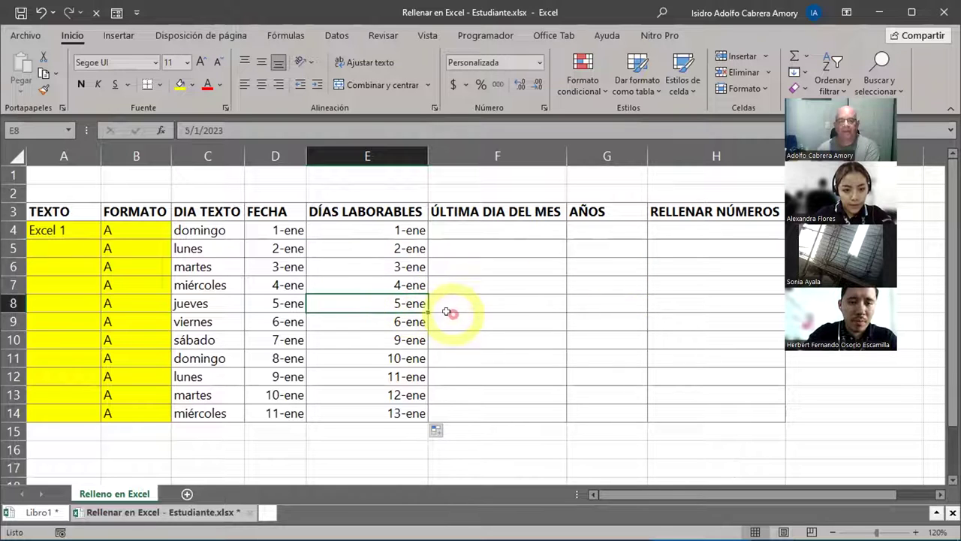
left_click(408, 322)
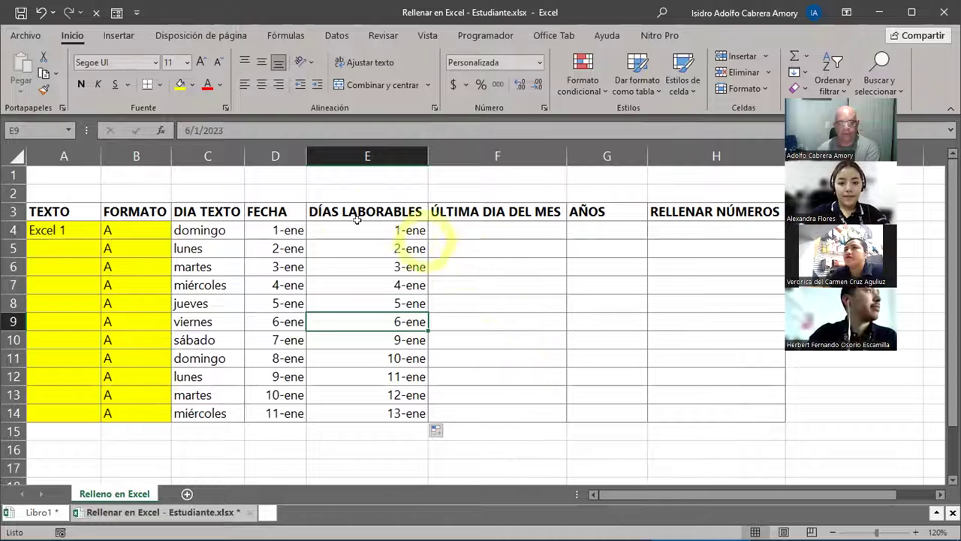
Change the TEXTO formula in C4 to reference E4 instead of D4 and autofill it down through C14
left_click(216, 226)
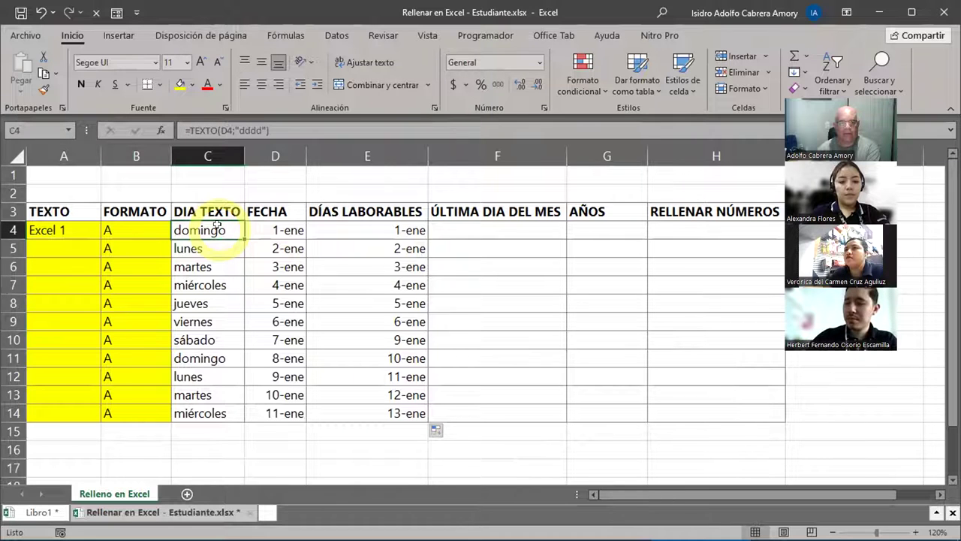
double_click(217, 227)
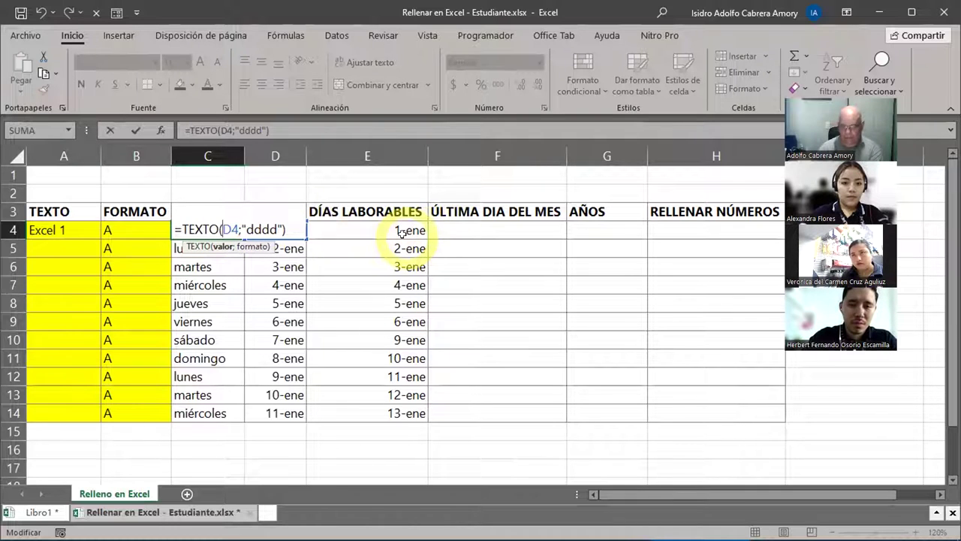
key("Delete")
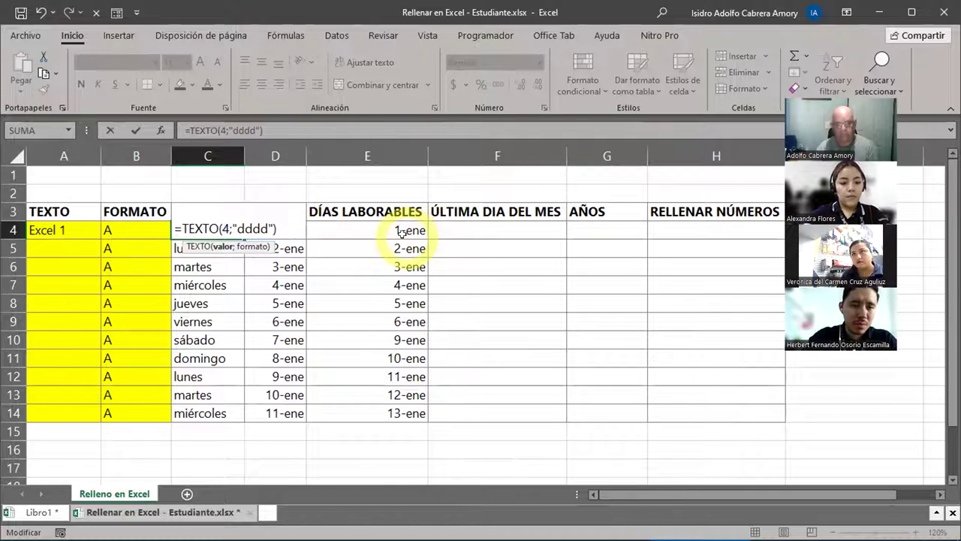
type("E")
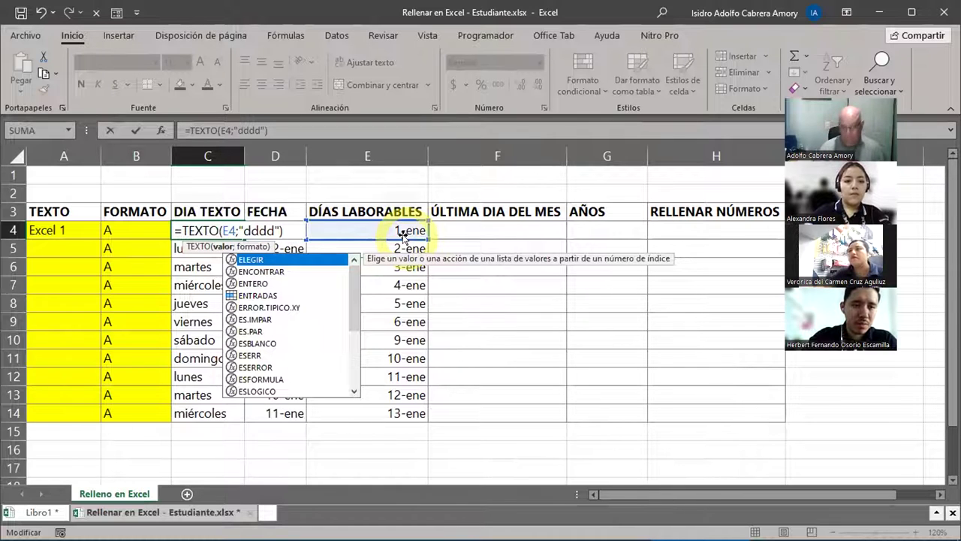
key("Return")
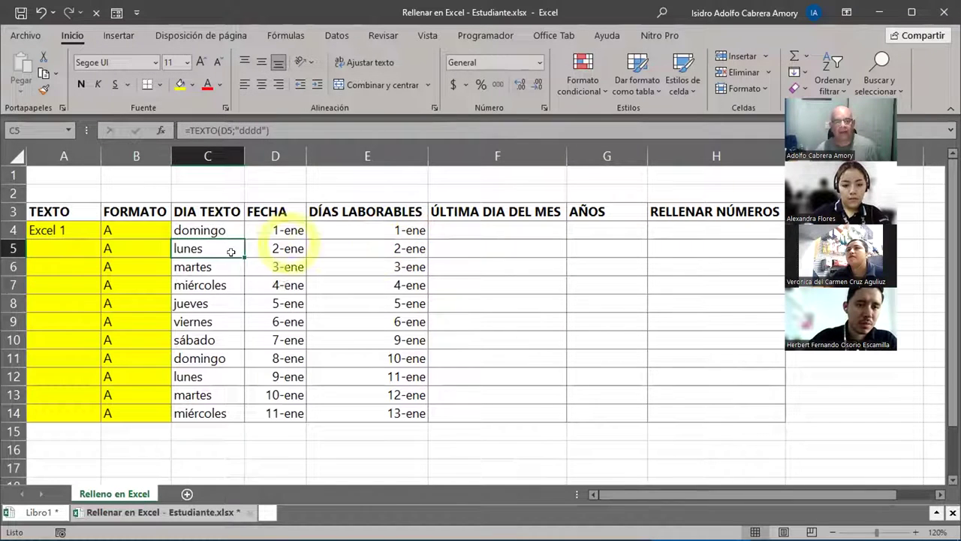
left_click(220, 230)
left_click_drag(241, 236, 231, 413)
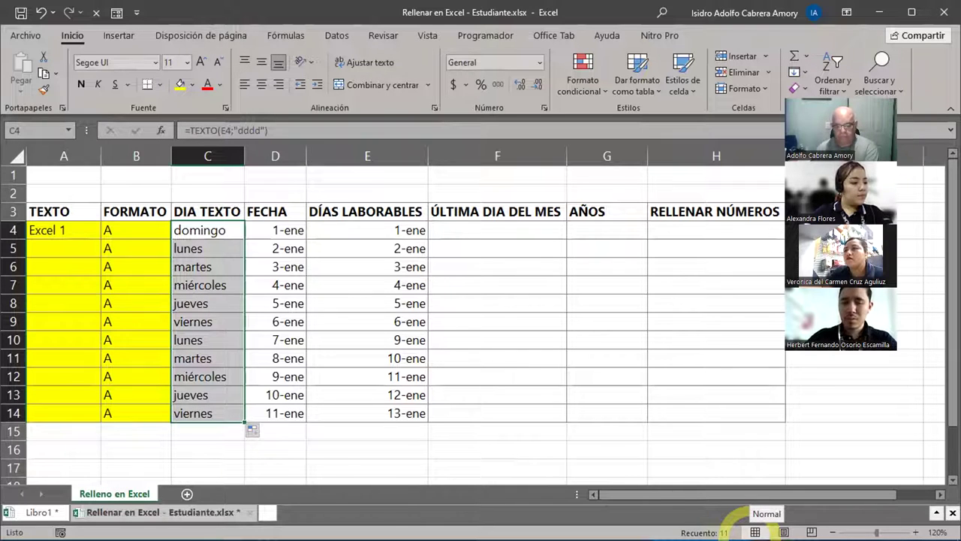
Enter 31-ene in F4 under ÚLTIMA DIA DEL MES and autofill it down through F14 with the option Rellenar meses
left_click(489, 223)
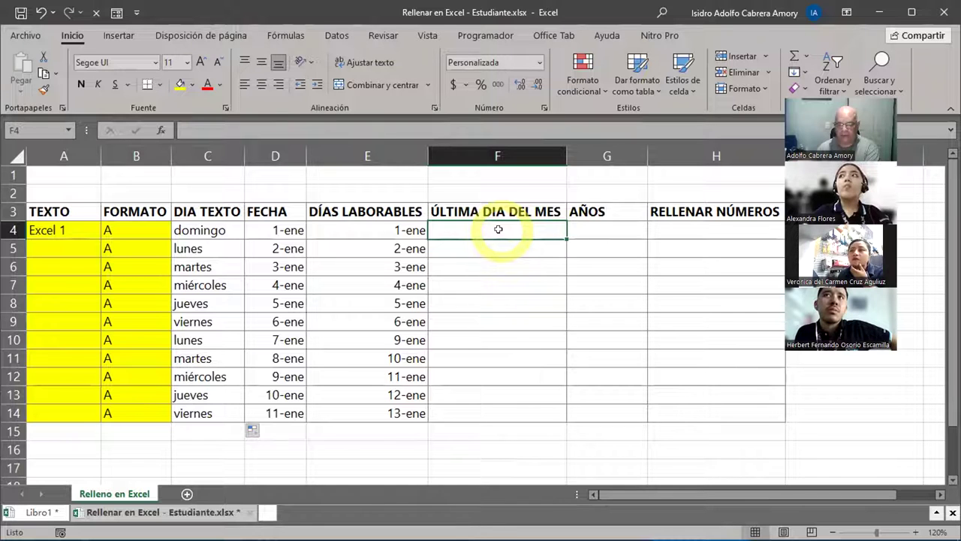
type("31")
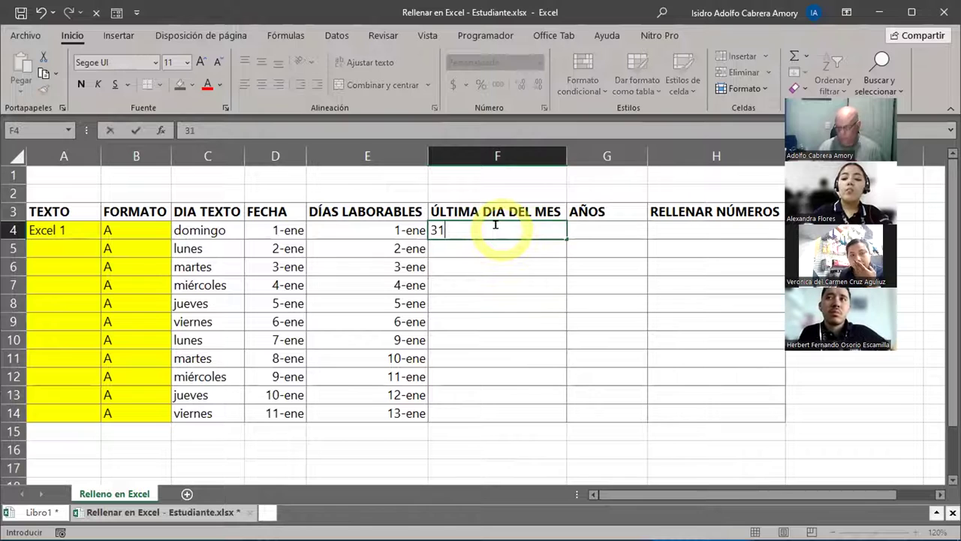
type("-ene")
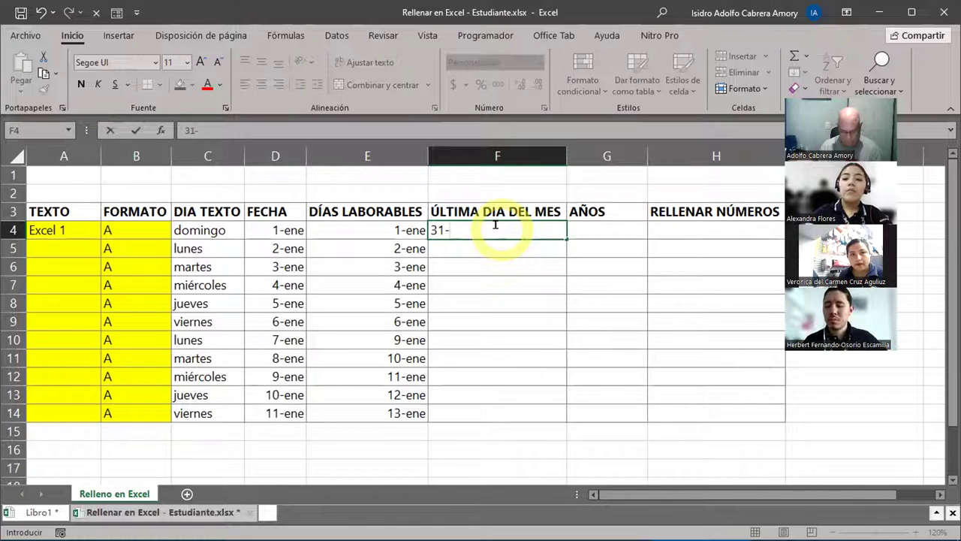
key("Return")
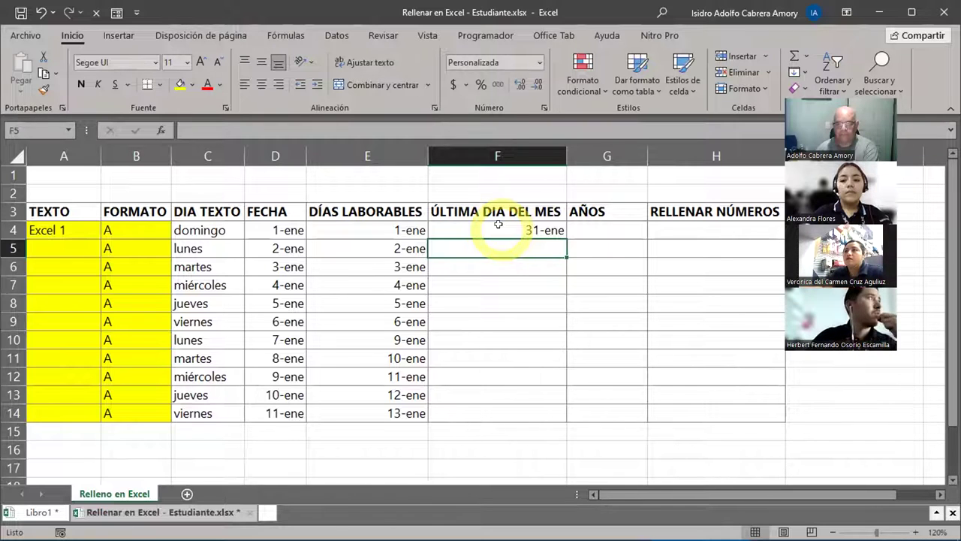
left_click(498, 225)
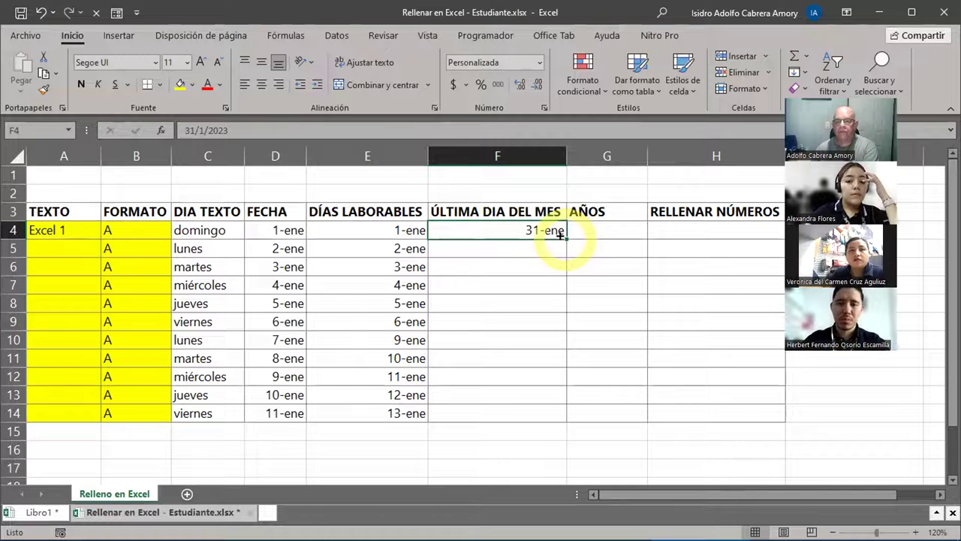
left_click_drag(560, 235, 563, 420)
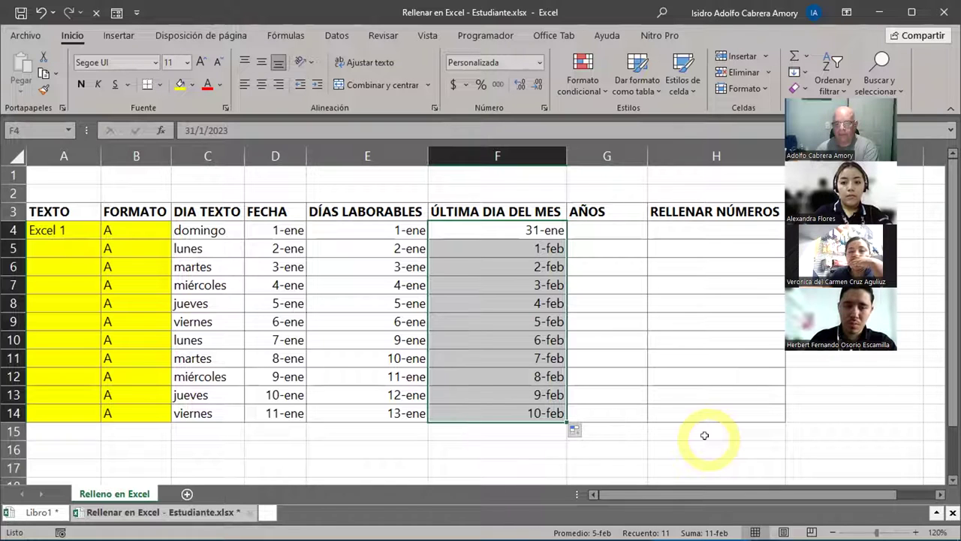
left_click(575, 431)
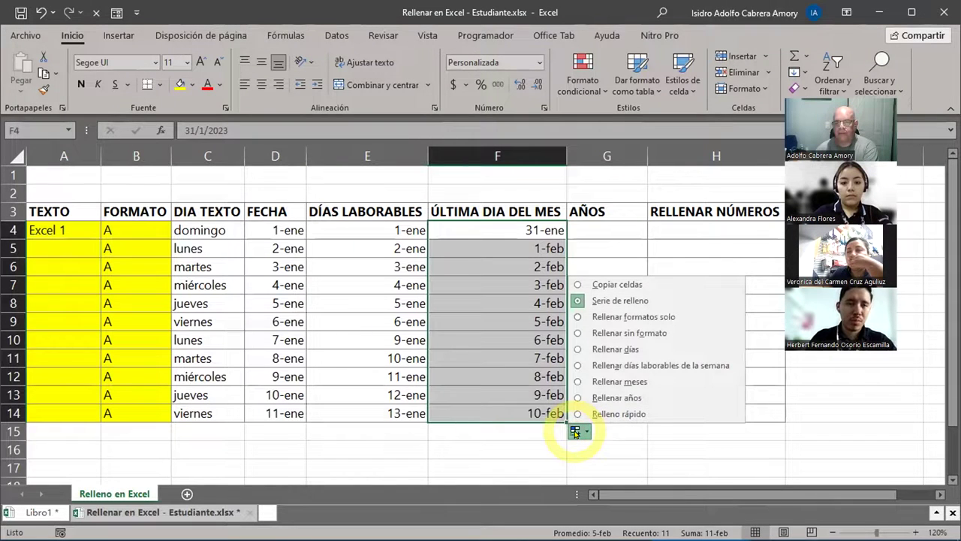
left_click(598, 383)
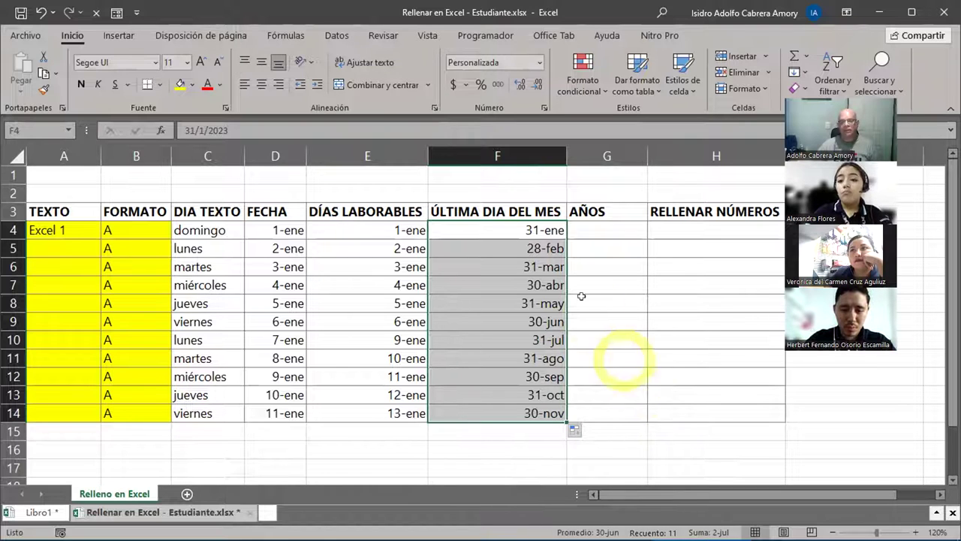
Examine the month-end dates stored in the first rows under ÚLTIMA DIA DEL MES
left_click(536, 247)
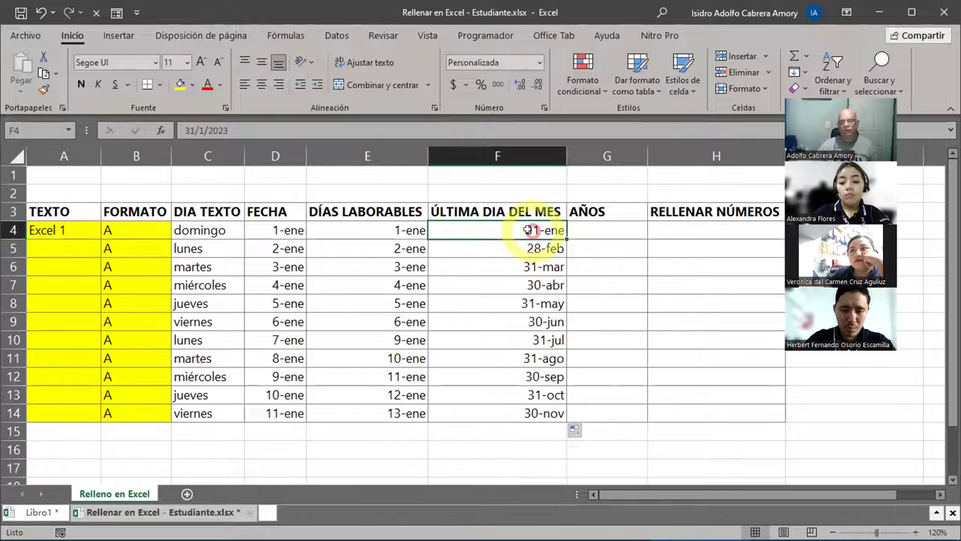
left_click(506, 259)
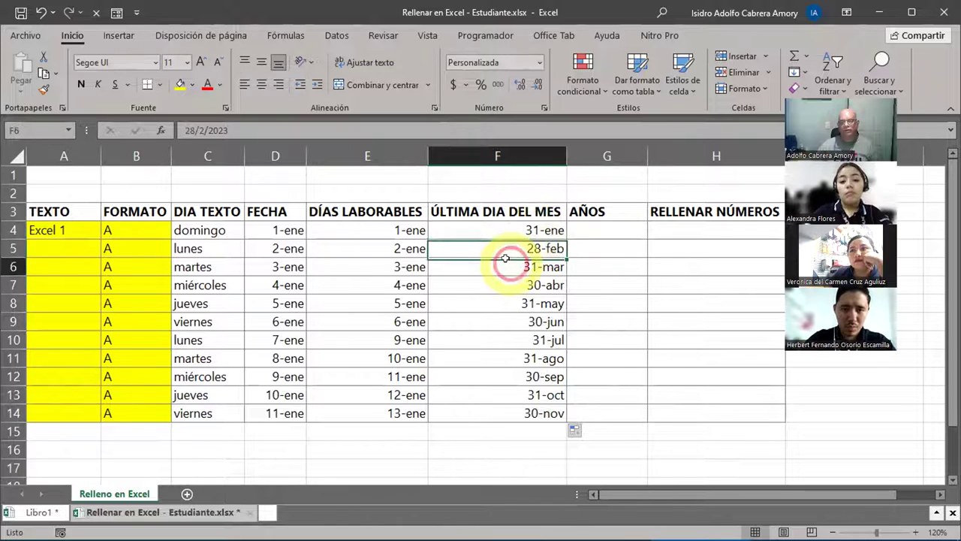
left_click(531, 287)
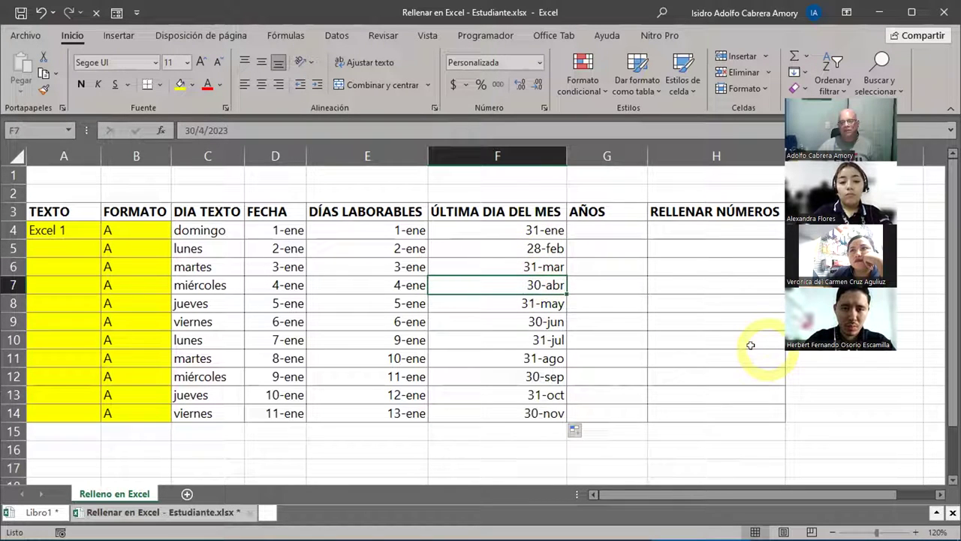
left_click(531, 301)
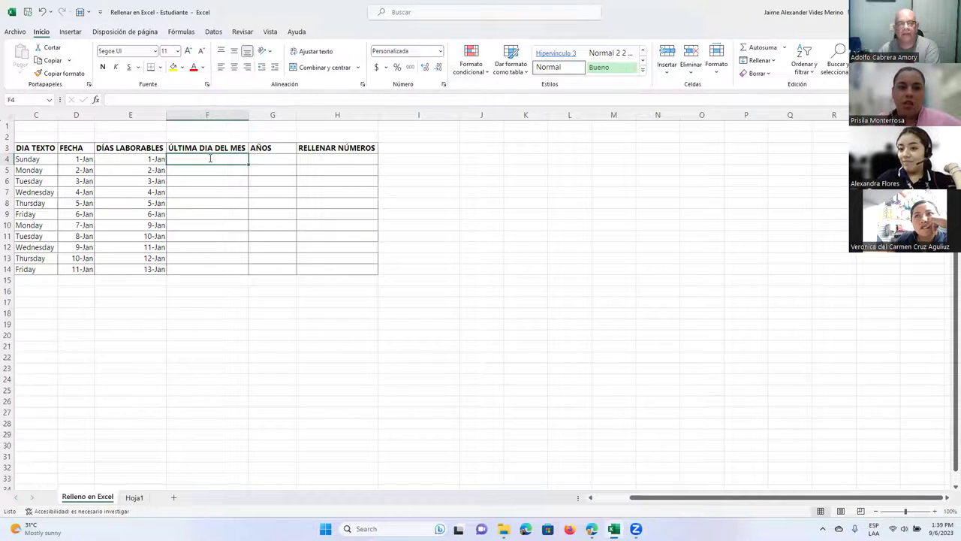
Enter 31-Enero in F4 under ÚLTIMA DIA DEL MES and shorten it to 31-Ene
type("31-Enero")
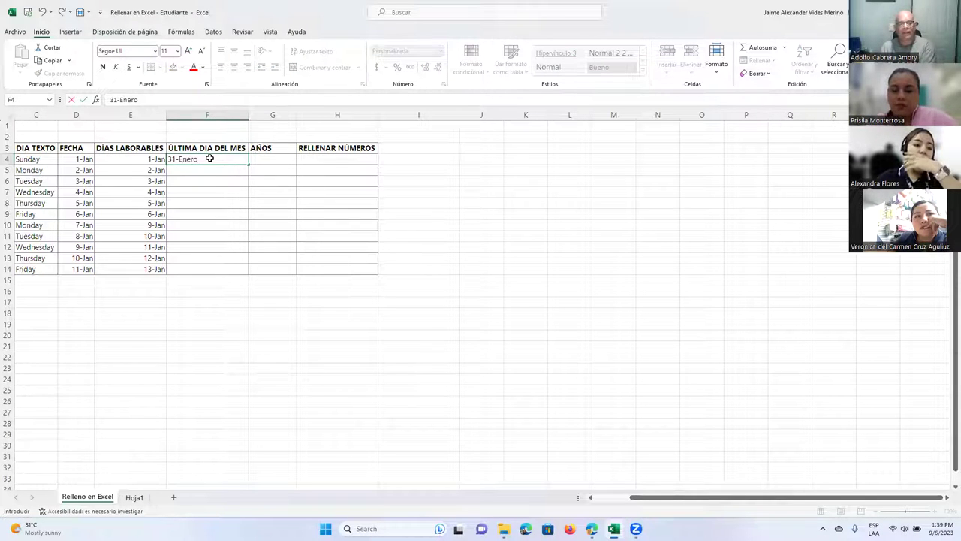
key("Return")
left_click(209, 158)
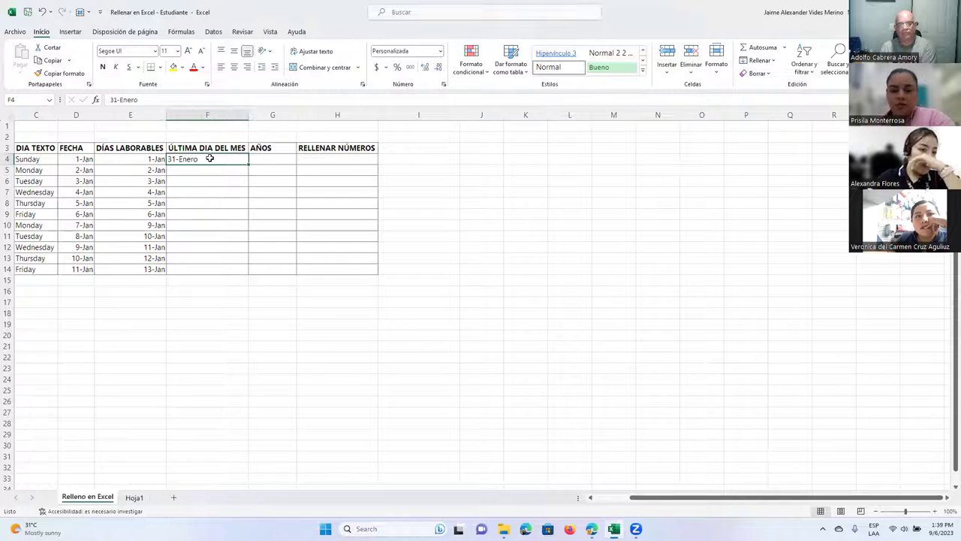
double_click(210, 158)
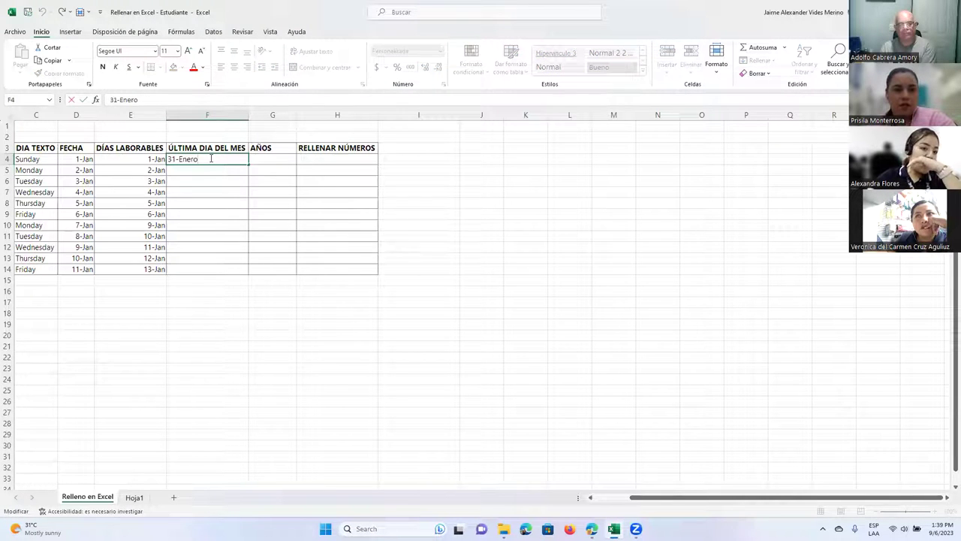
key("ctrl+Return")
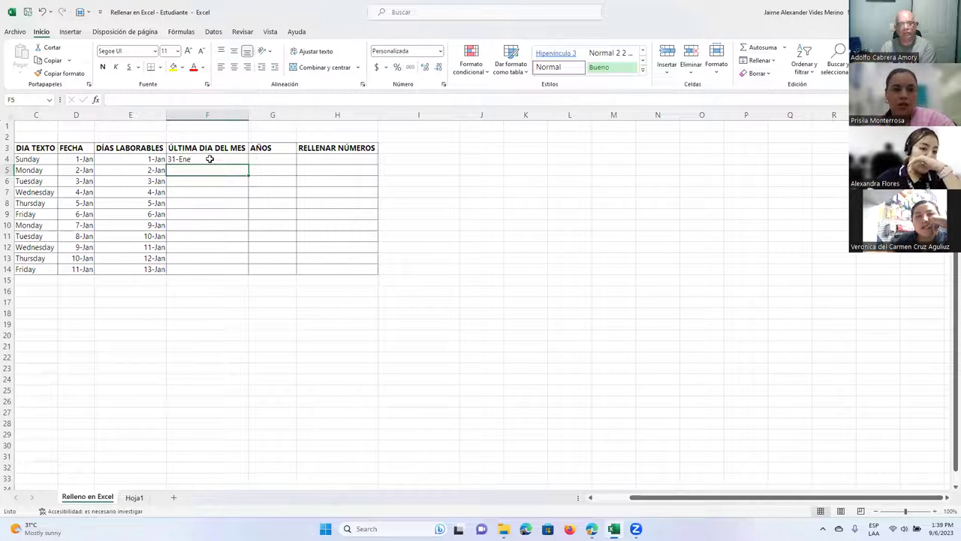
left_click(260, 317)
Try to autofill the 31-Ene entry from F4 into F5 and undo that fill
left_click(195, 159)
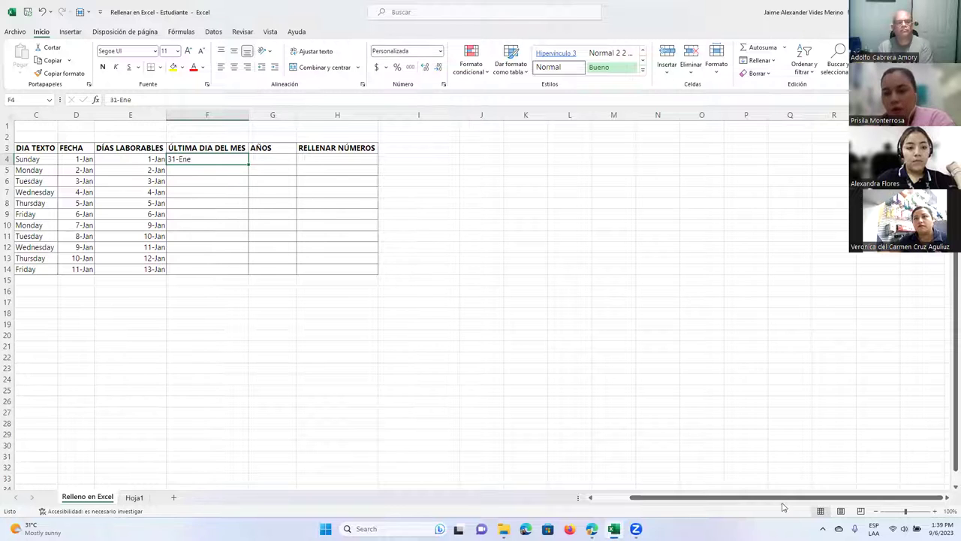
left_click(936, 511)
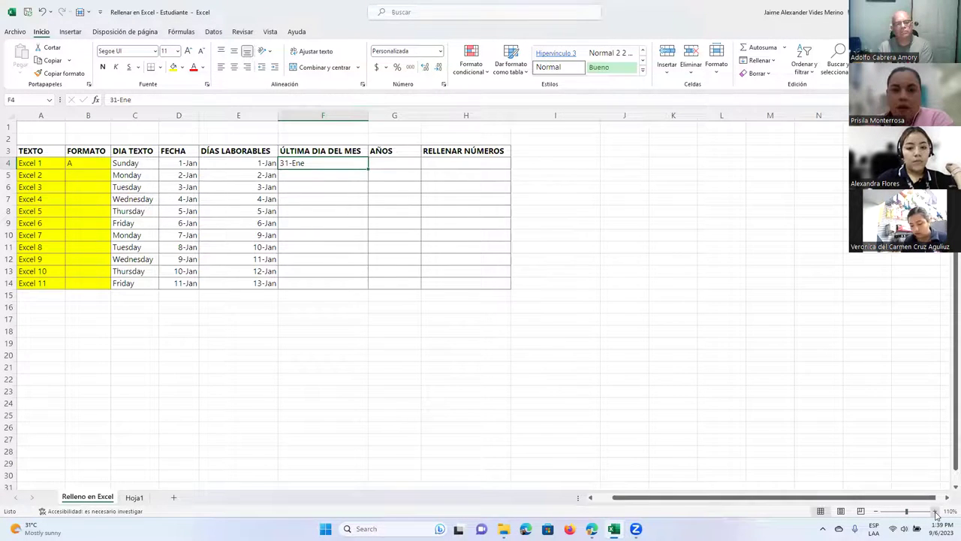
double_click(935, 511)
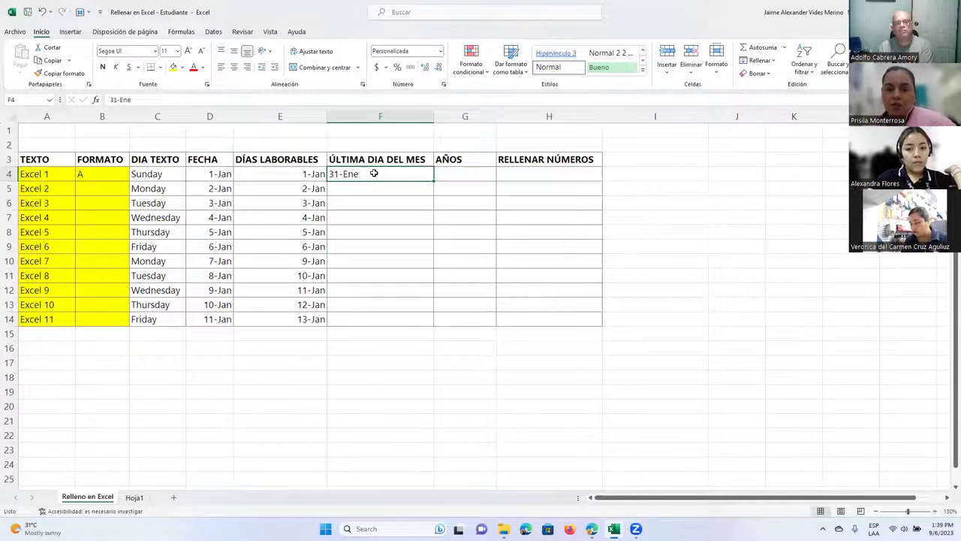
left_click_drag(433, 182, 432, 195)
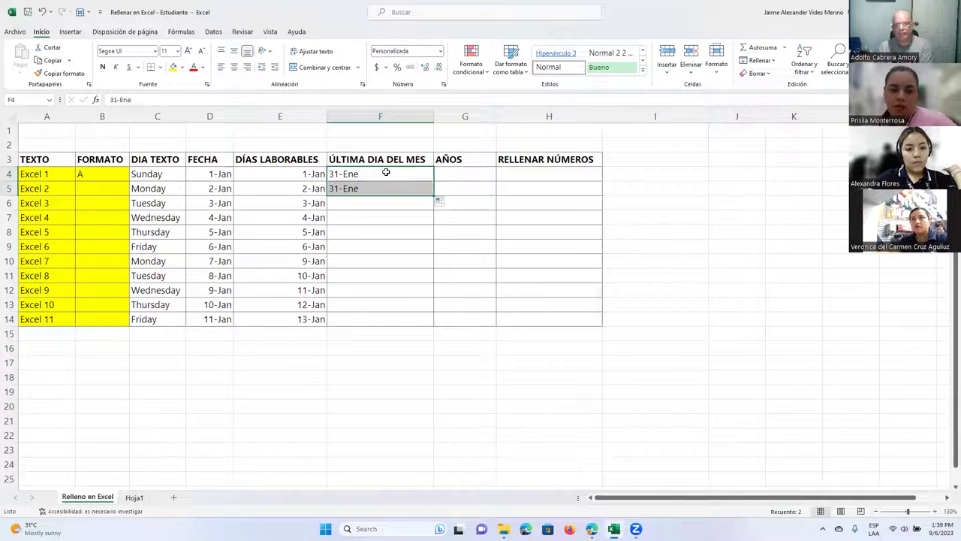
key("ctrl+z")
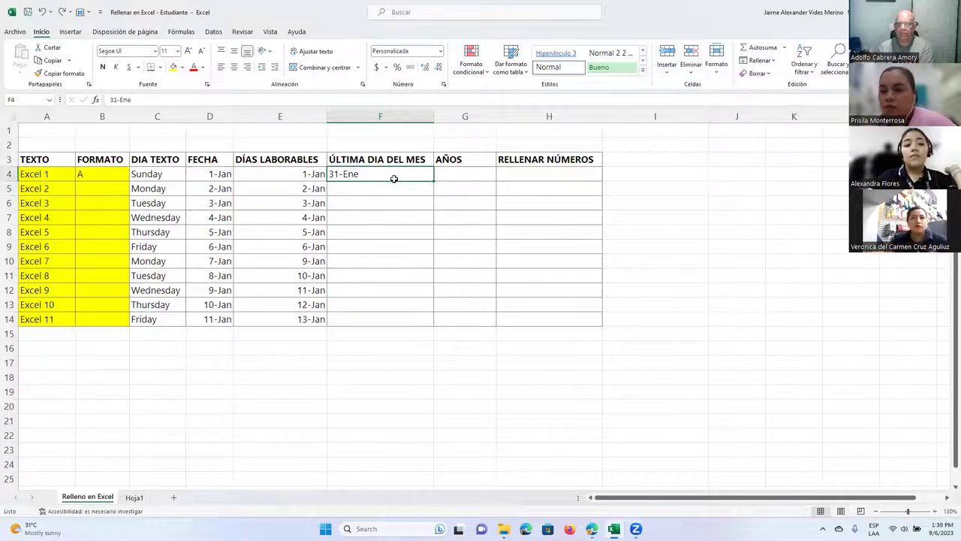
Try to autofill F4 down through F14, check the available autofill options and undo the fill
left_click_drag(433, 182, 431, 319)
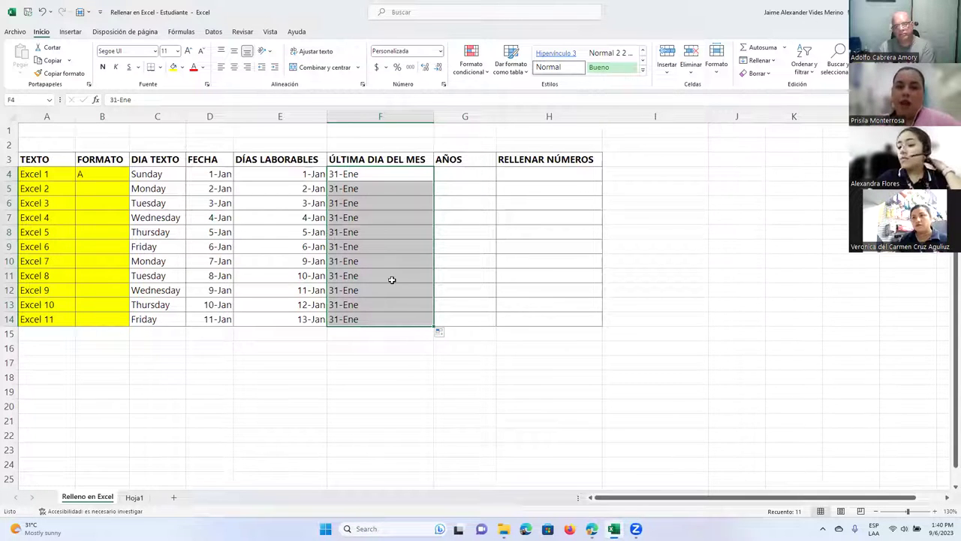
left_click(442, 332)
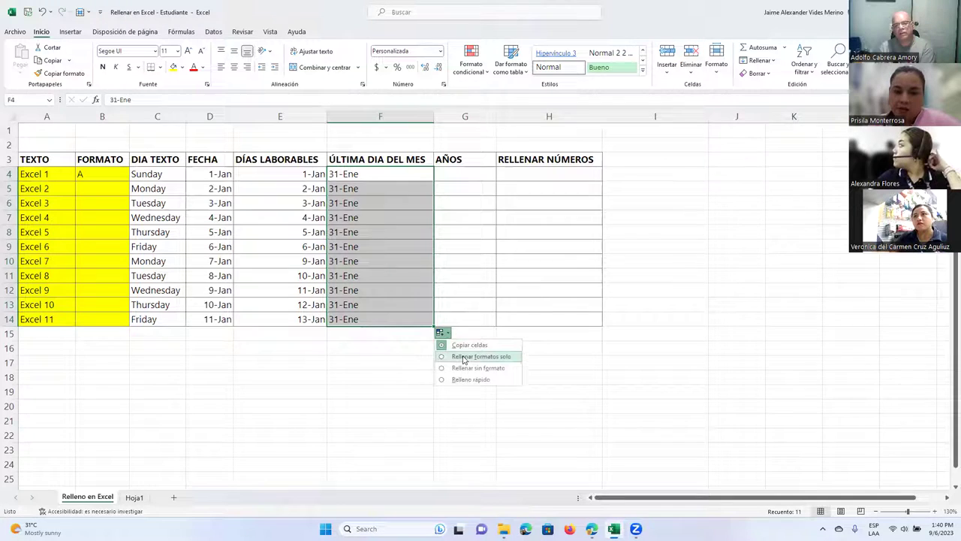
left_click(376, 363)
key("ctrl+z")
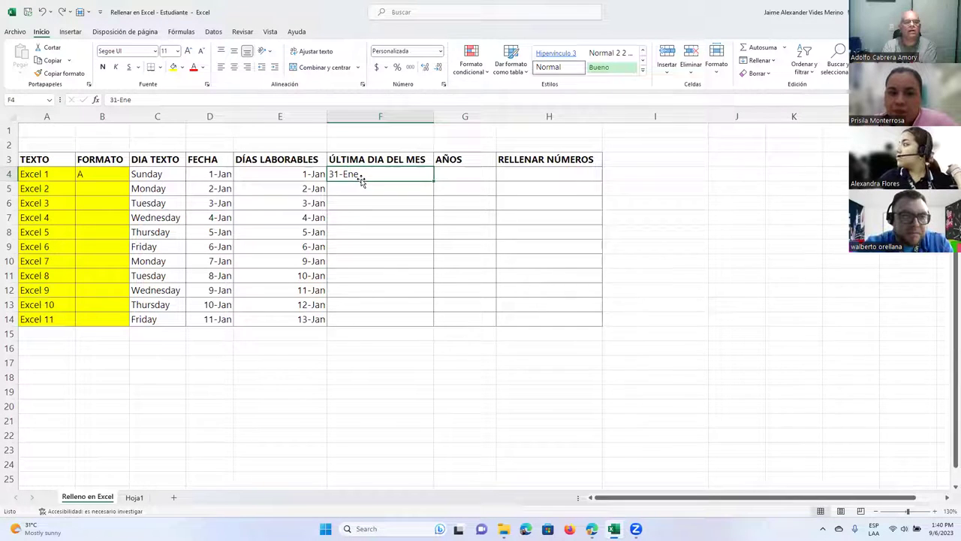
Change the entry in F4 under ÚLTIMA DIA DEL MES to 31-Jan
double_click(362, 175)
key("BackSpace")
key("BackSpace")
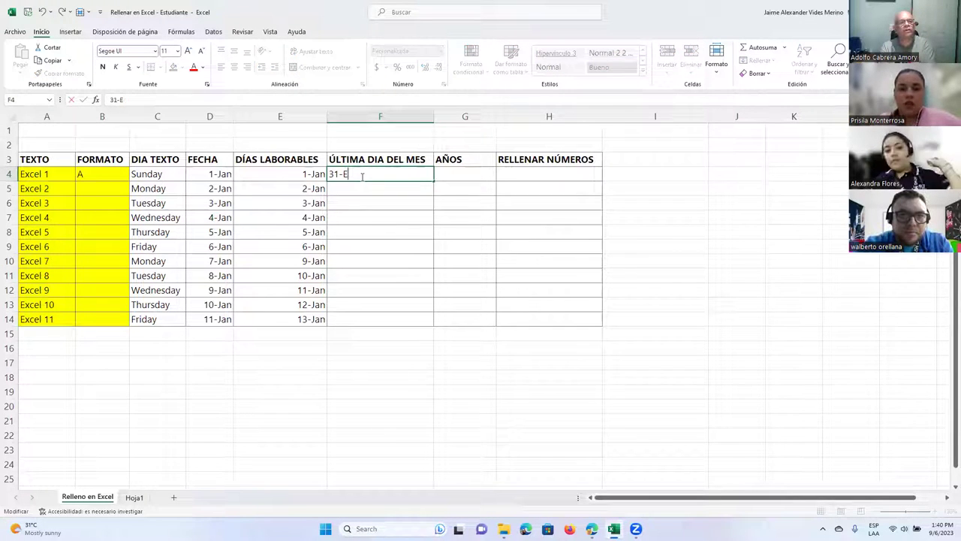
type("Jan")
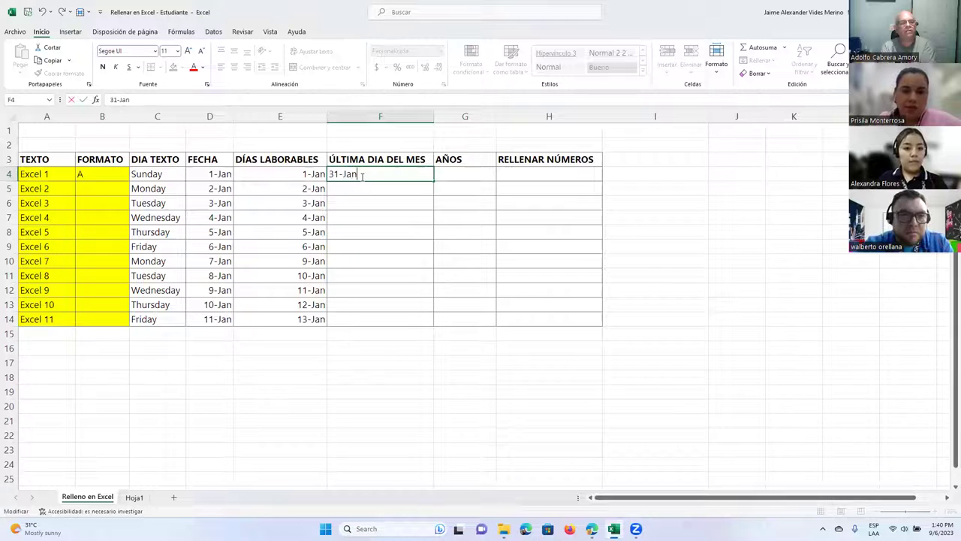
key("Return")
Try to autofill the 31-Jan date from F4 down through F13 and undo the fill
left_click(396, 178)
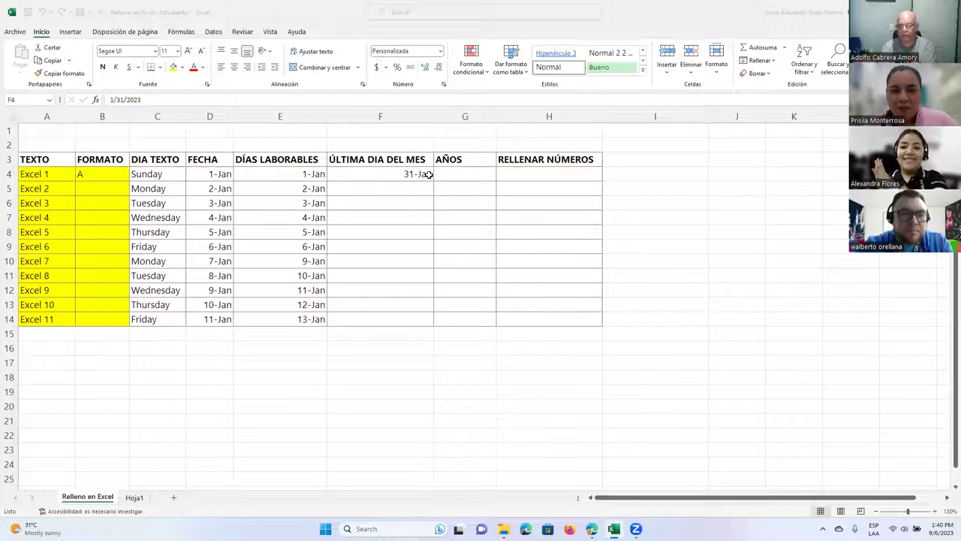
left_click_drag(432, 180, 421, 304)
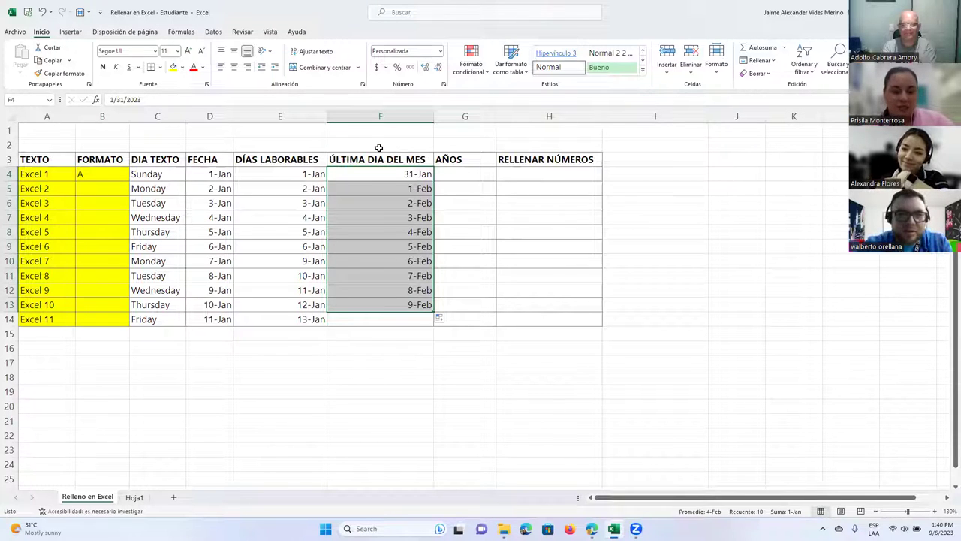
key("ctrl+z")
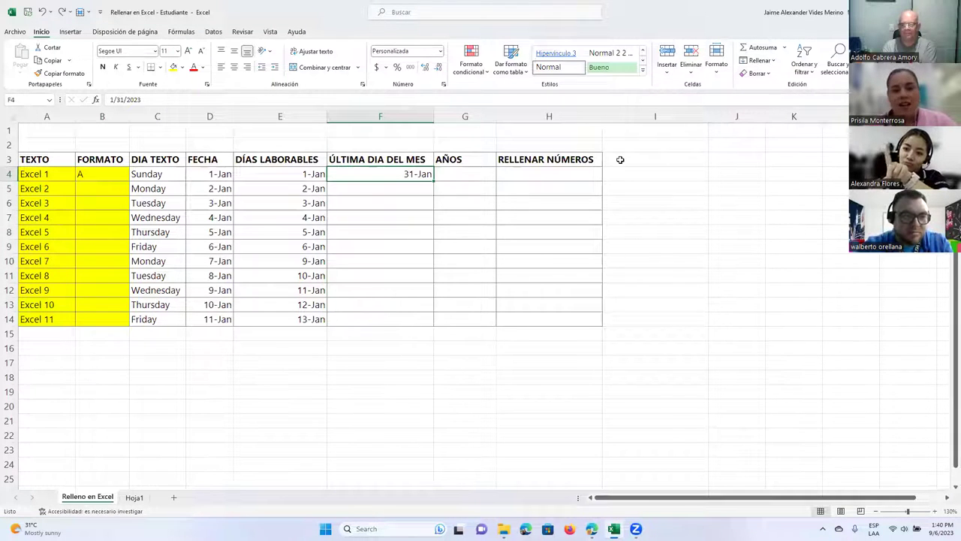
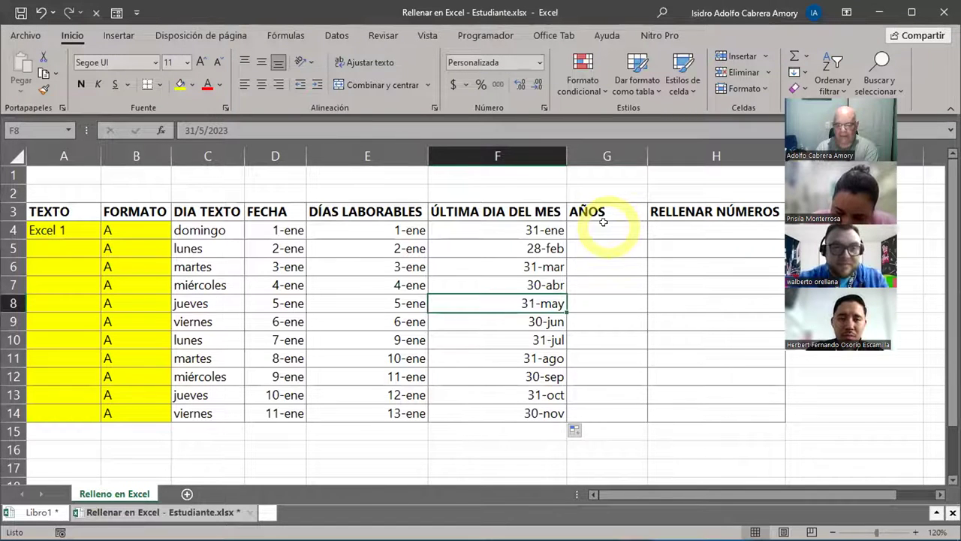
Enter the date 01-01 in G4 under AÑOS
left_click(603, 223)
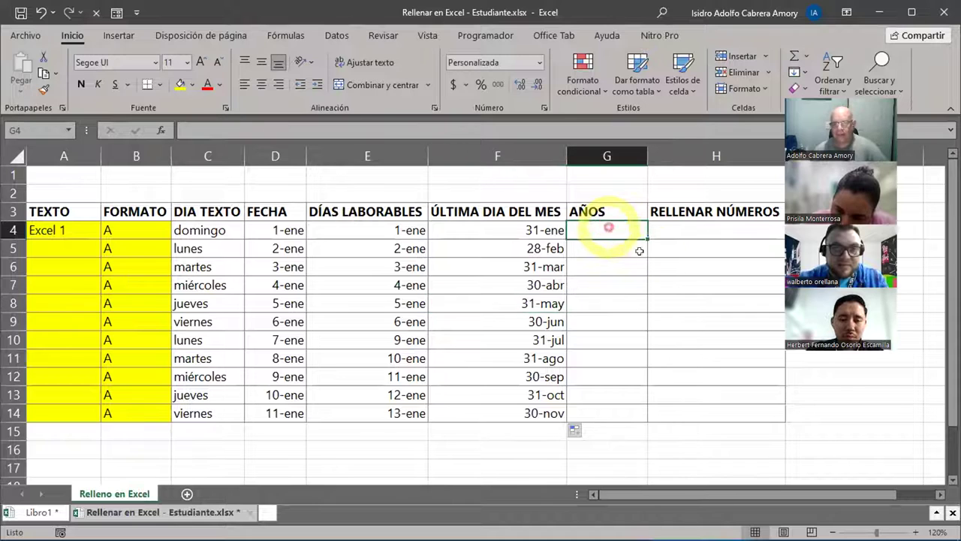
type("01")
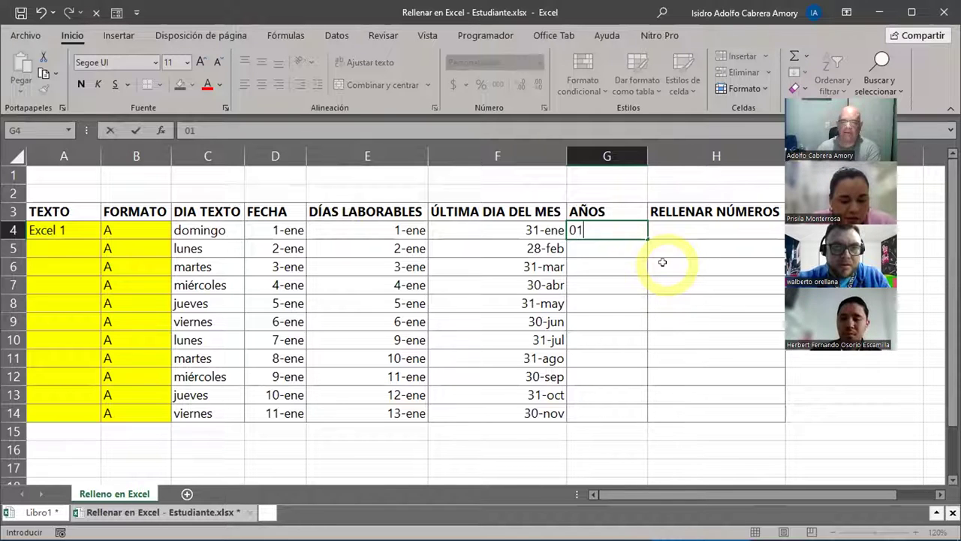
type("-01")
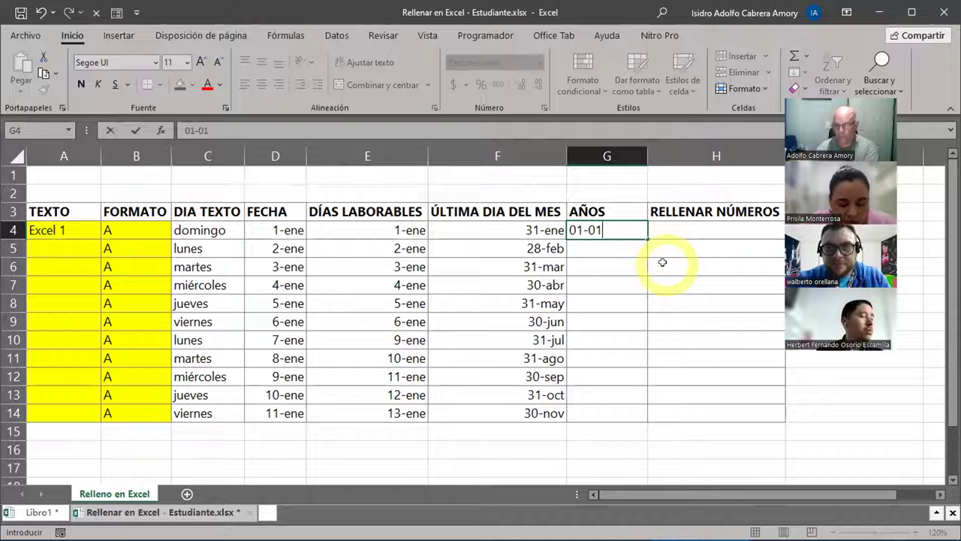
key("Return")
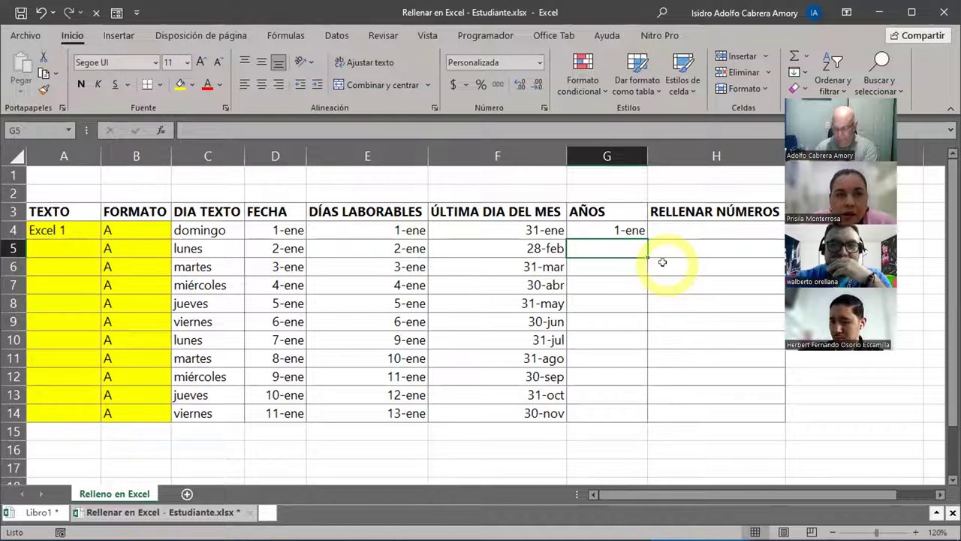
Autofill the date in G4 down through G14 in the AÑOS column
key("Right")
key("Left")
key("Up")
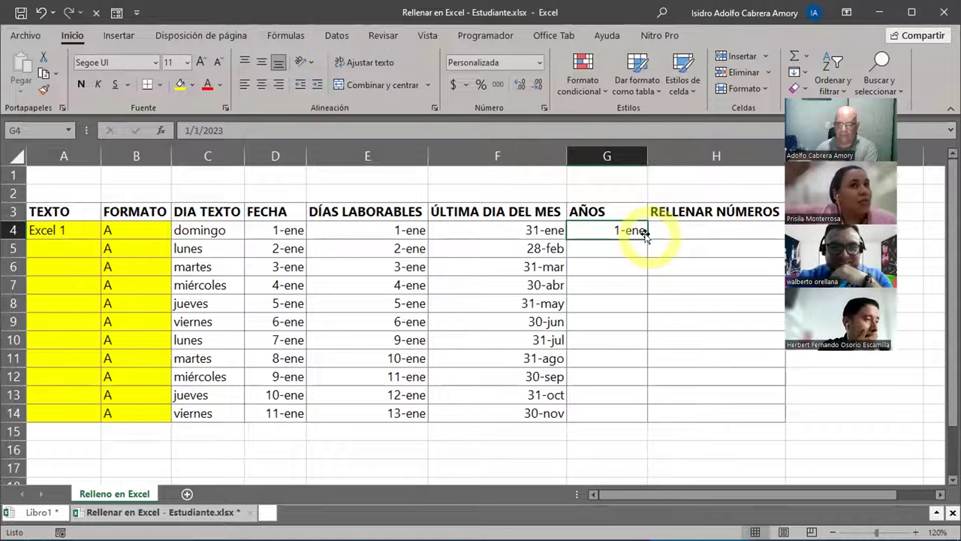
left_click_drag(646, 235, 684, 416)
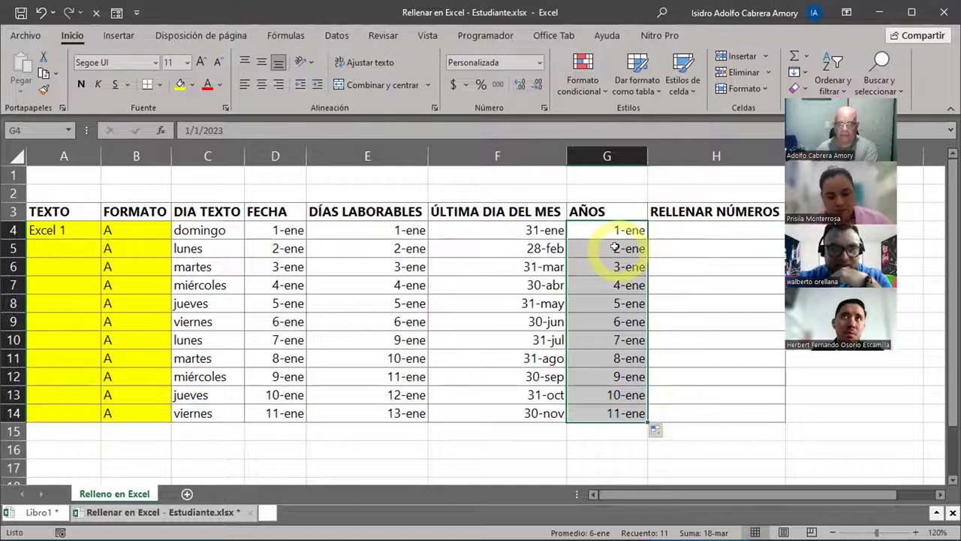
left_click(613, 225)
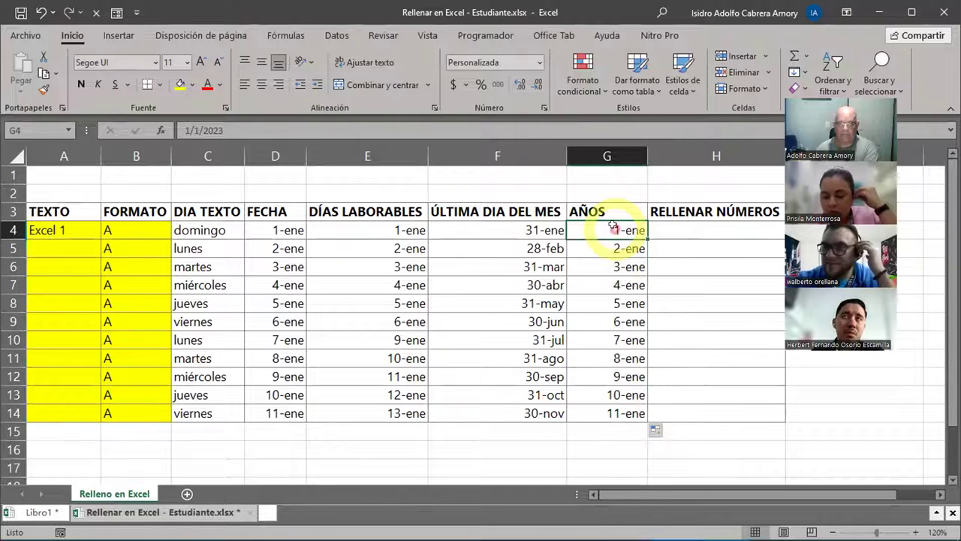
left_click(602, 246)
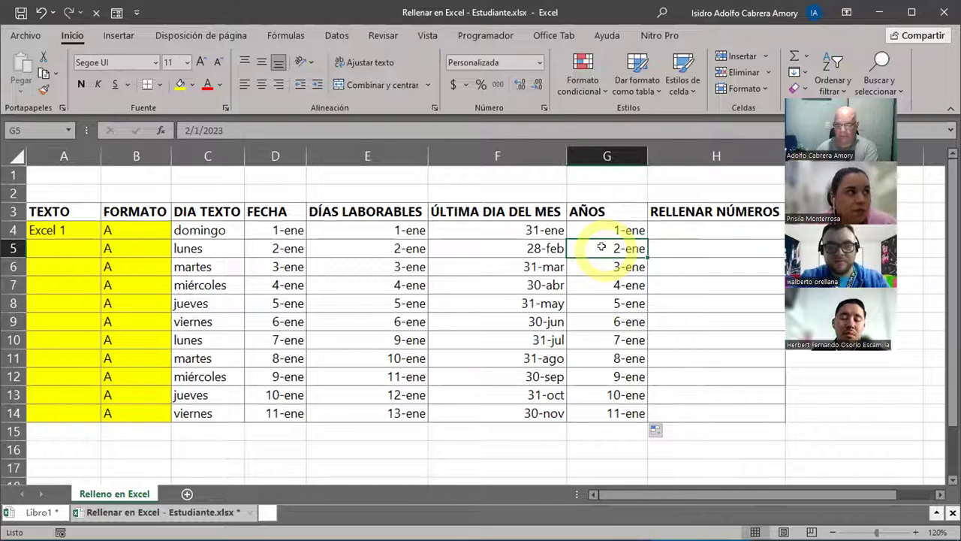
Switch the autofill of G4:G14 to fill by years (Rellenar años)
left_click_drag(594, 229, 601, 413)
scroll(704, 388, "down", 1)
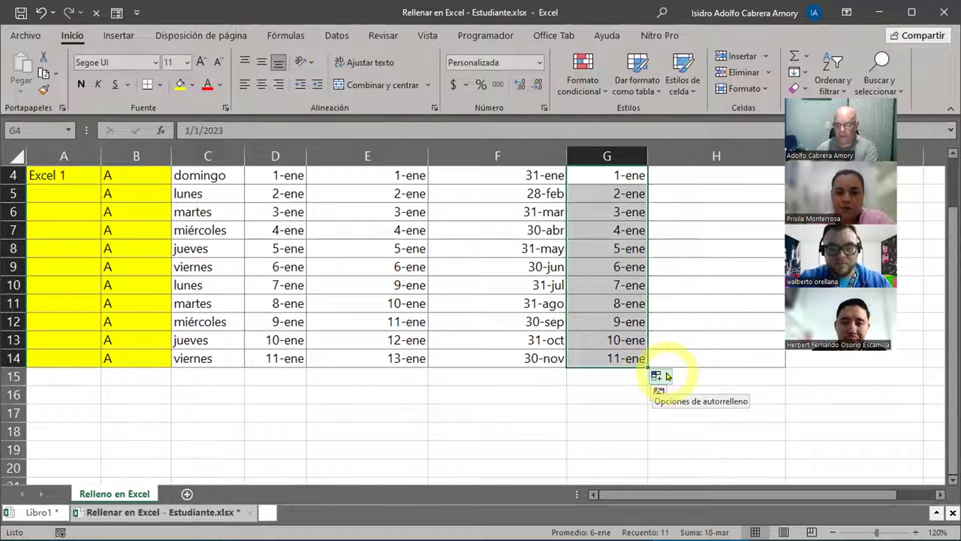
left_click(667, 376)
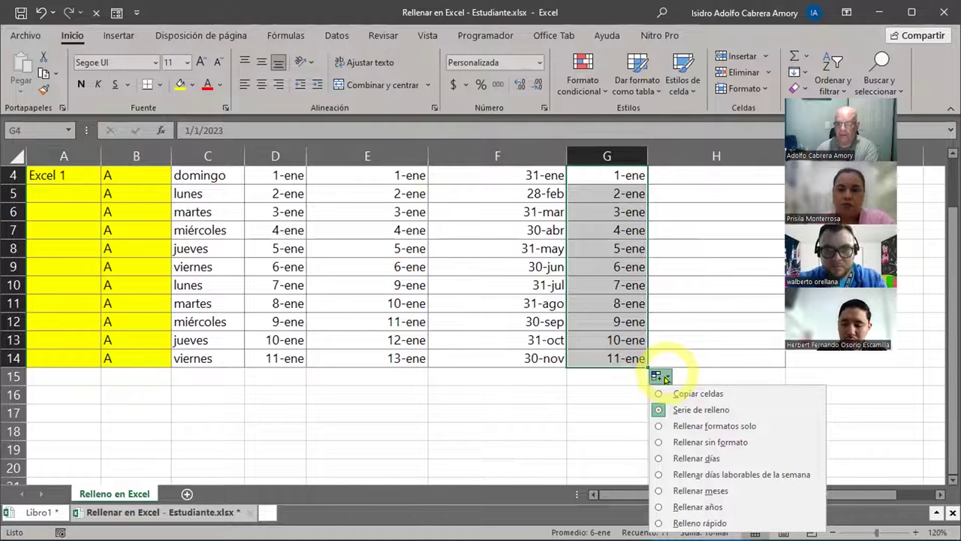
left_click(700, 506)
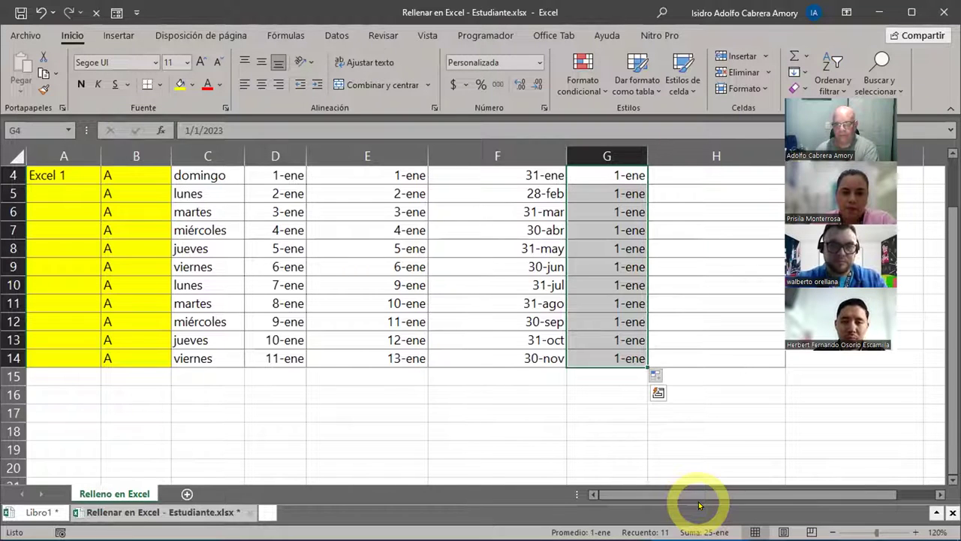
scroll(698, 504, "up", 1)
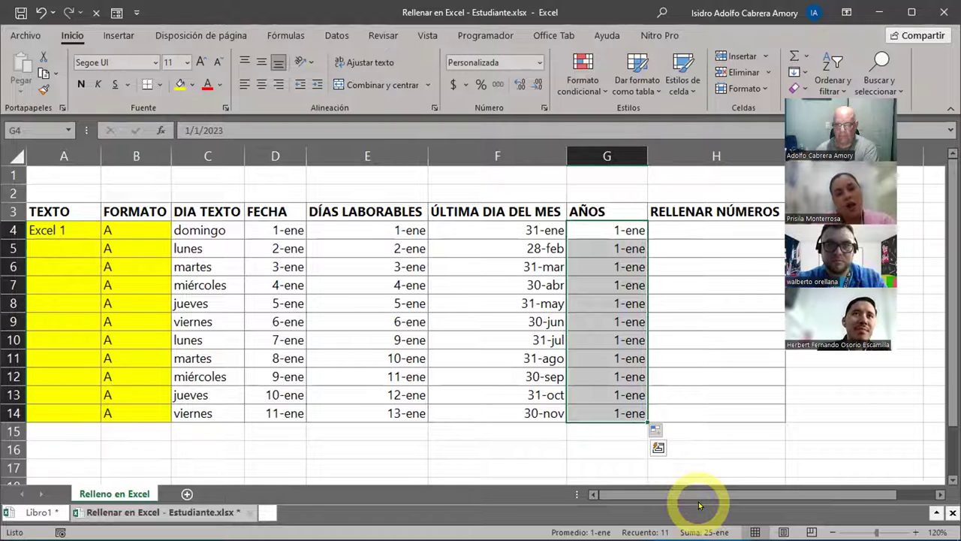
Examine the full dates stored in the AÑOS cells from G4 down to G12, checking each year
left_click(599, 222)
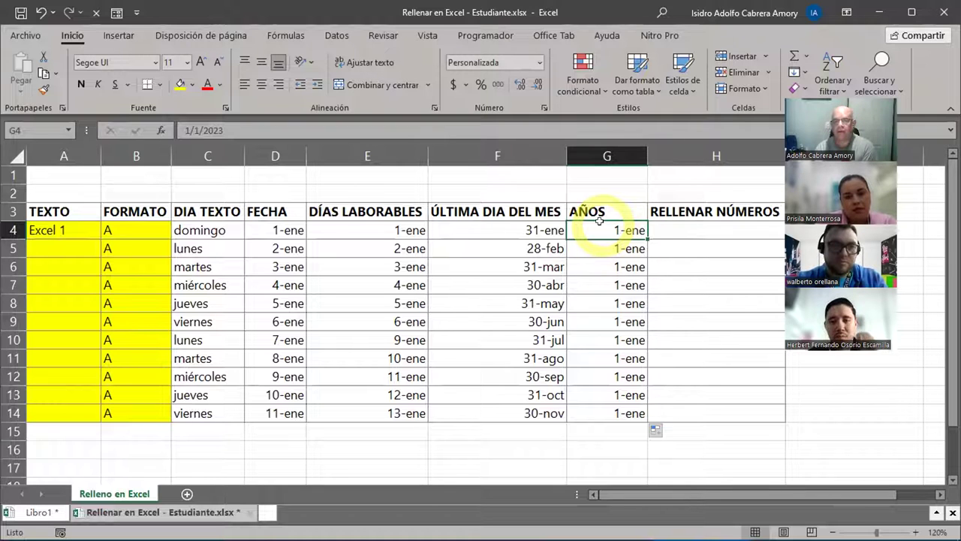
key("Down")
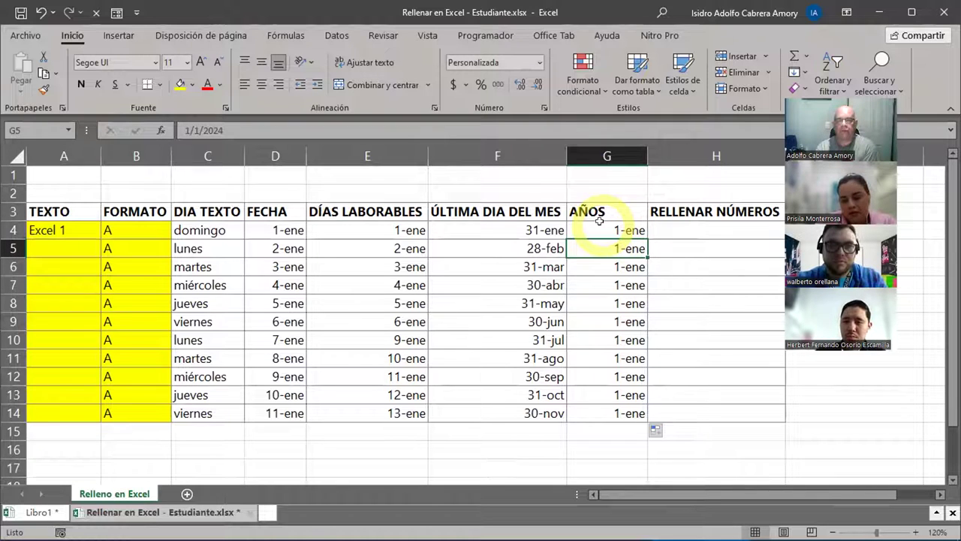
key("Down")
key("Down")
key("Down")
key("Down")
key("Down")
key("Down")
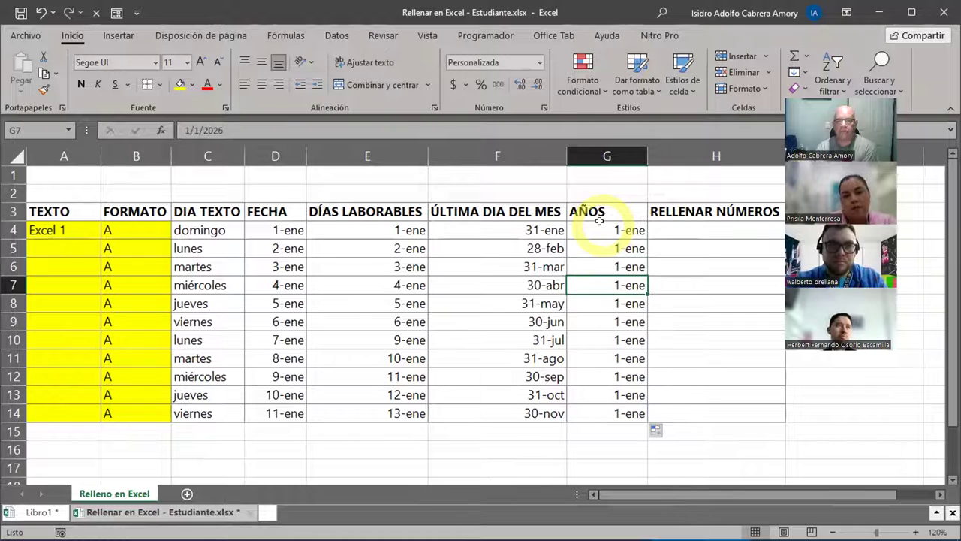
key("Down")
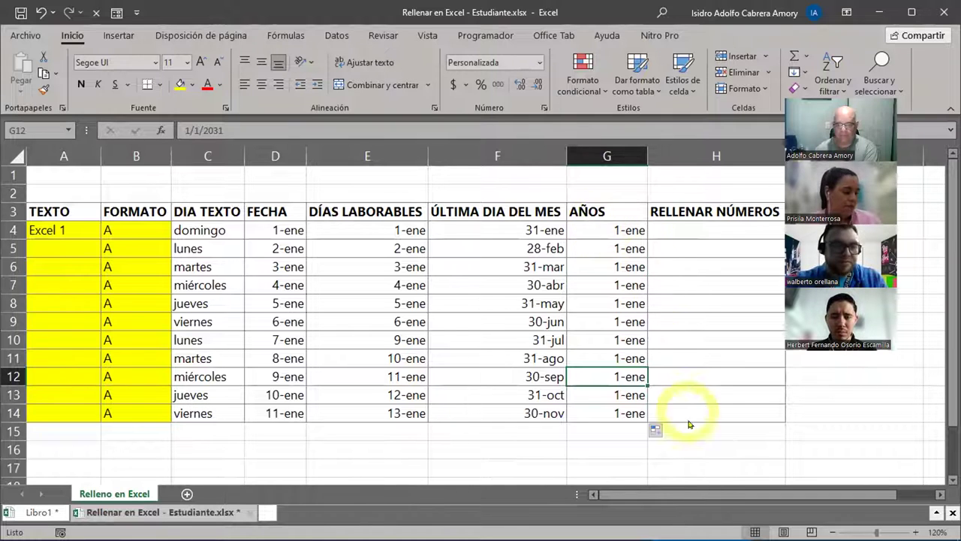
Enter 1 in H4 under RELLENAR NÚMEROS
left_click_drag(691, 497, 726, 506)
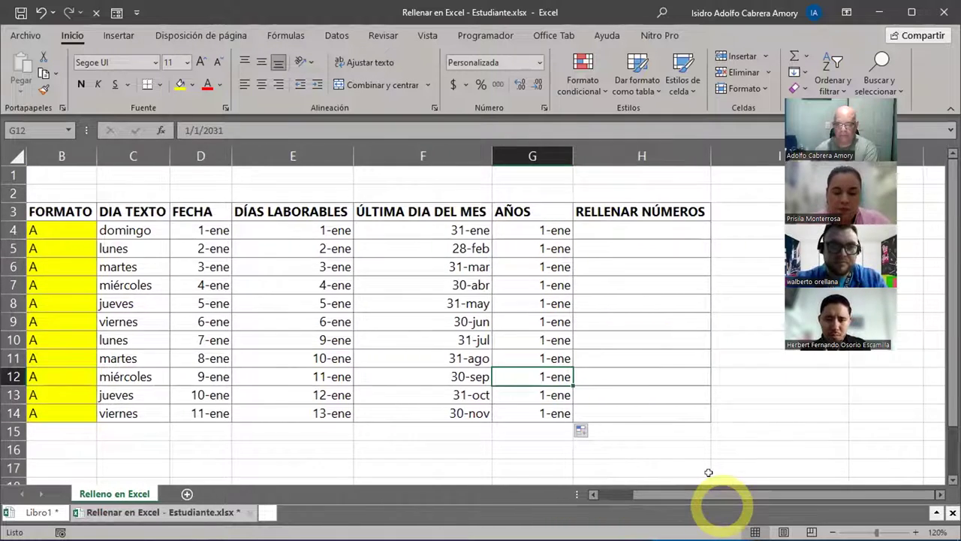
left_click(648, 231)
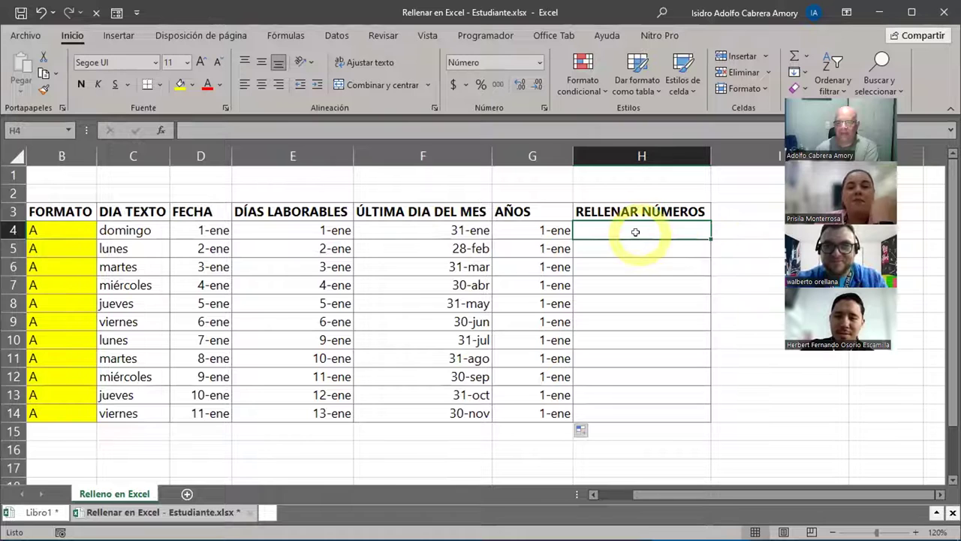
type("1")
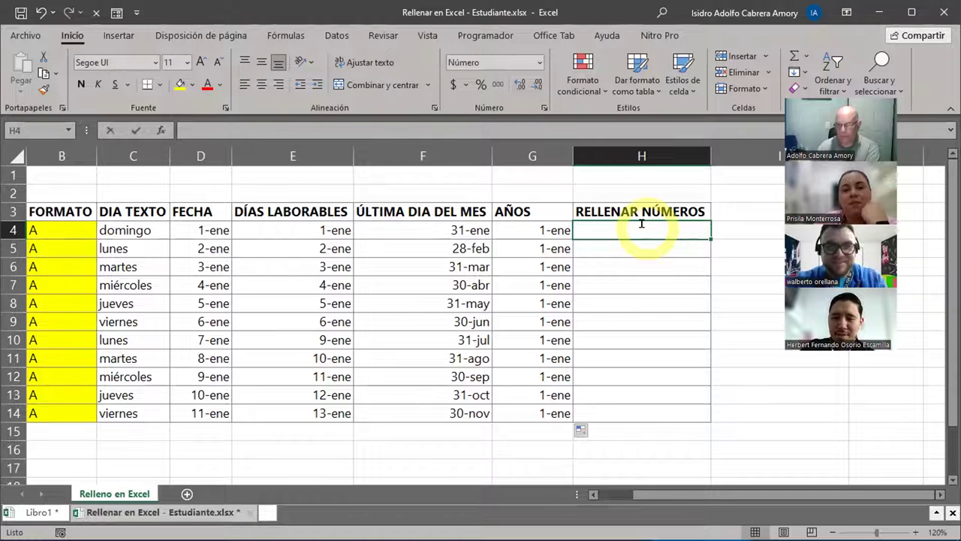
key("Return")
Autofill H4 down through H14 and switch the fill to a number series (Serie de relleno)
left_click(645, 223)
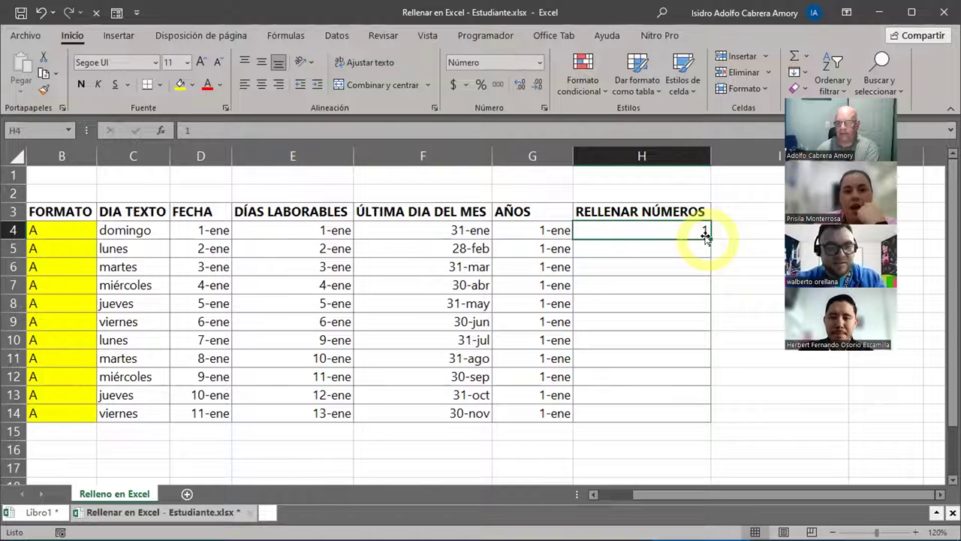
left_click_drag(708, 265, 694, 414)
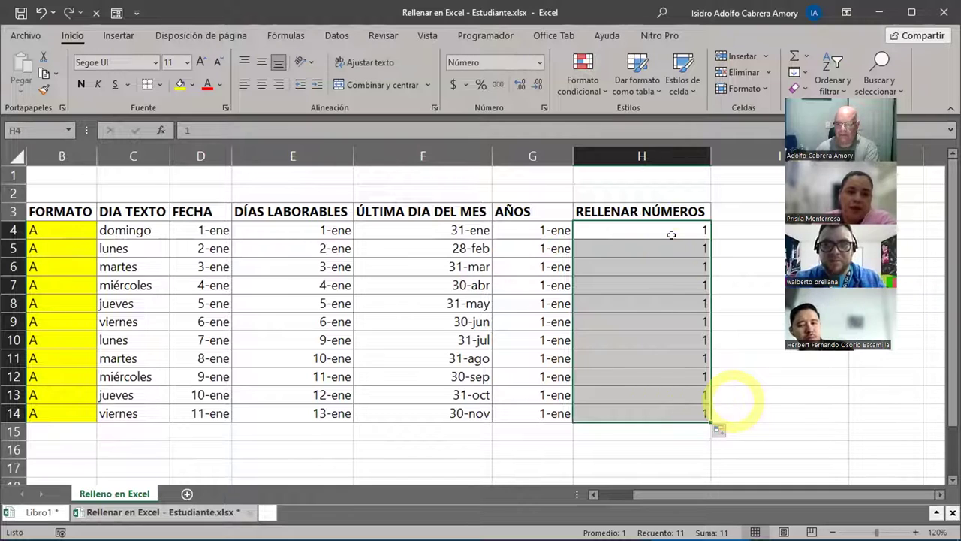
left_click(723, 432)
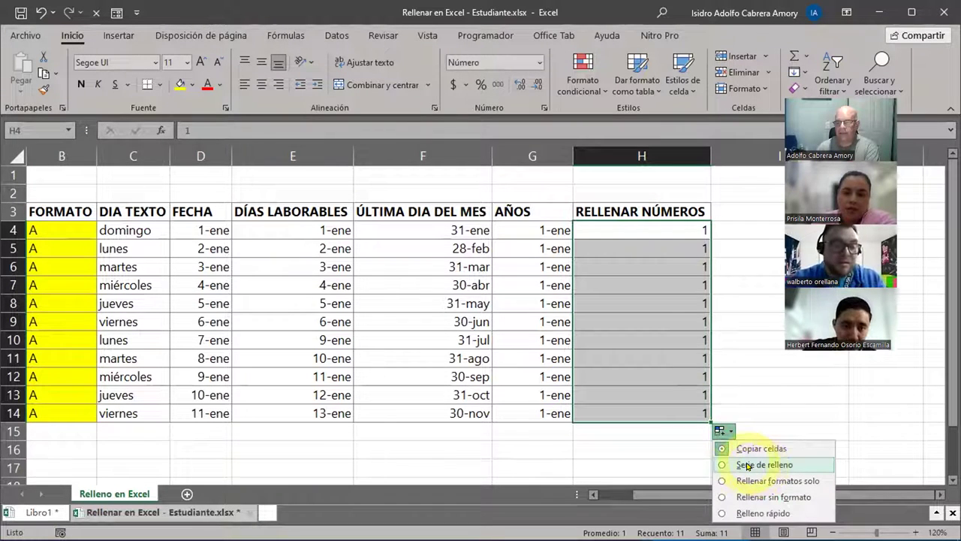
left_click(755, 465)
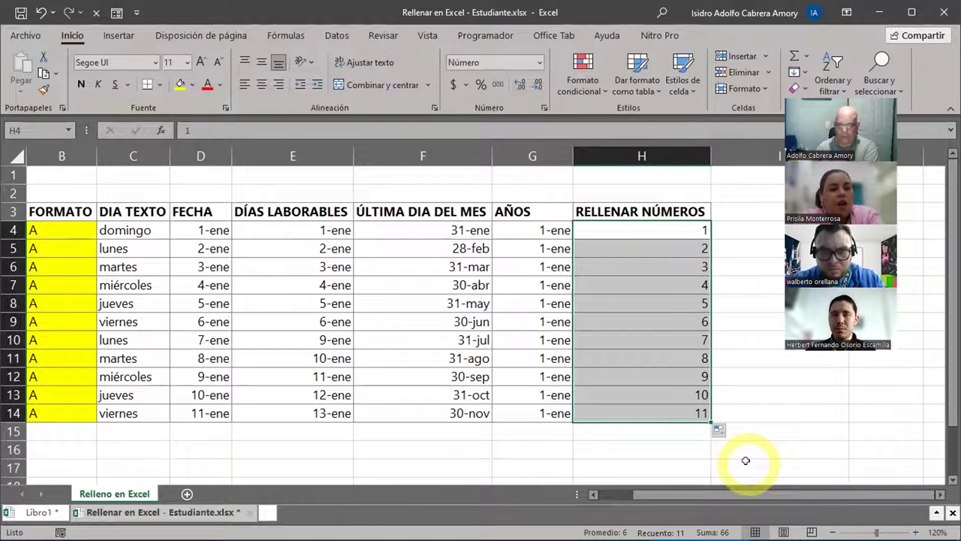
Clear the filled numbers in H5:H14, keeping the 1 in H4
left_click(652, 248)
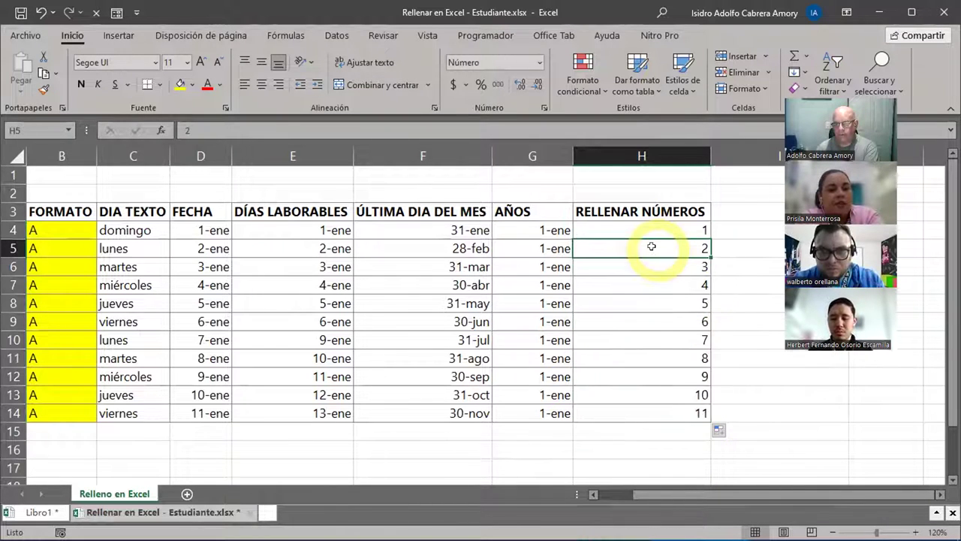
left_click_drag(652, 247, 659, 404)
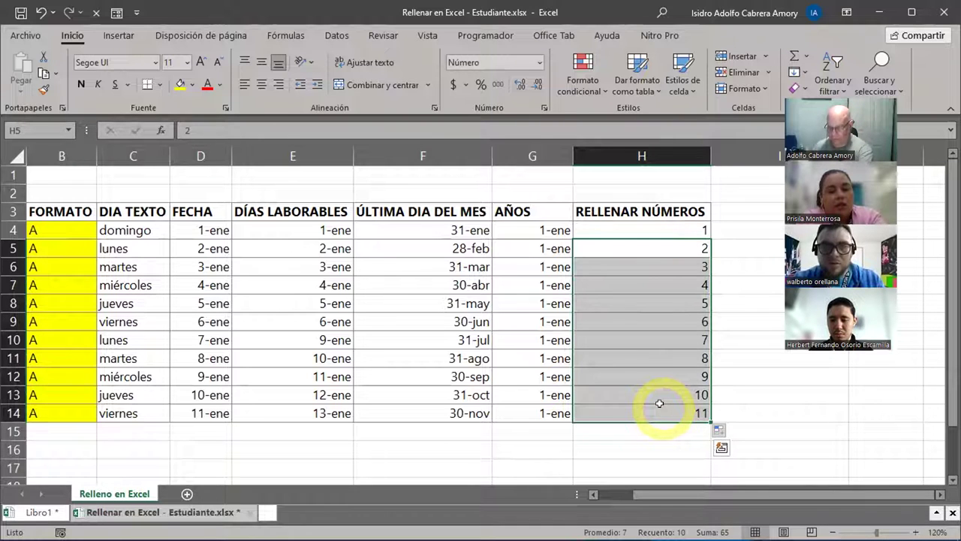
key("Delete")
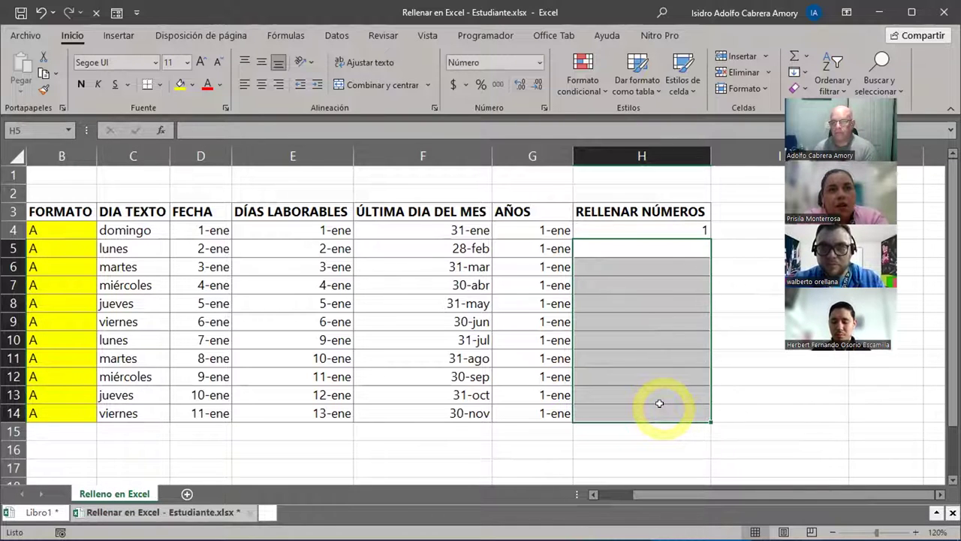
Enter 2 in H5 and autofill the series from H4:H5 down through H14
left_click(662, 243)
type("2")
key("Return")
left_click_drag(649, 228, 644, 242)
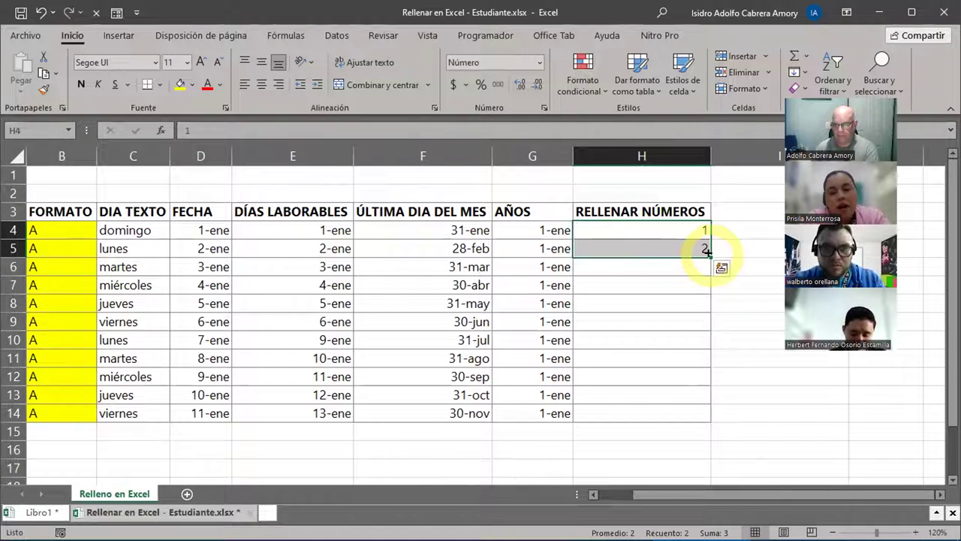
left_click_drag(707, 251, 697, 412)
left_click(669, 229)
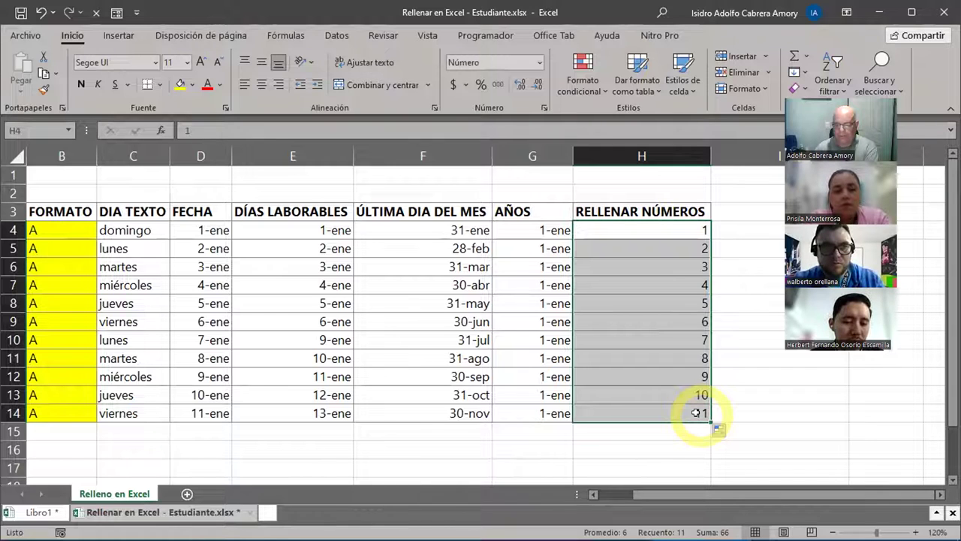
left_click(648, 229)
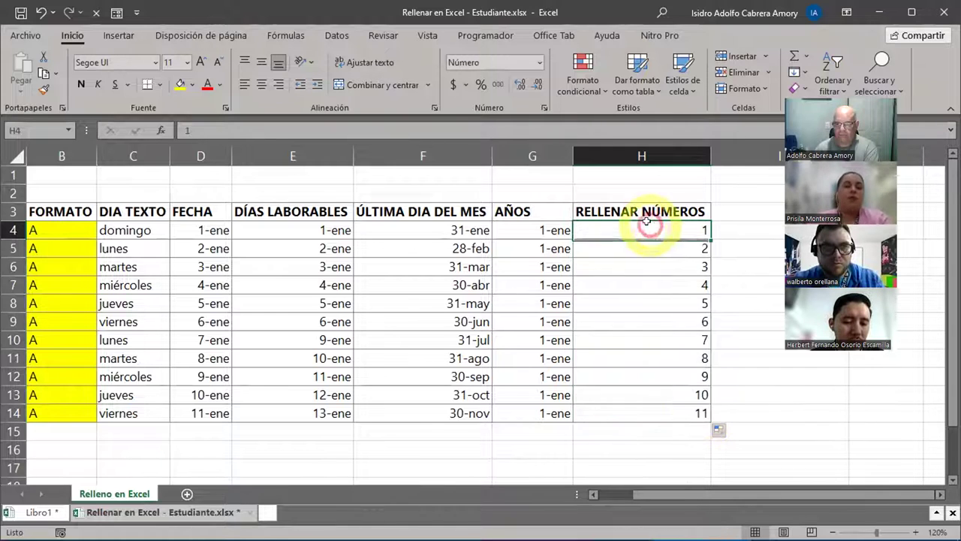
Replace the series in H5:H14 by entering 5 in H5 and autofilling from H4:H5 down through H14
left_click_drag(648, 248, 647, 413)
key("Delete")
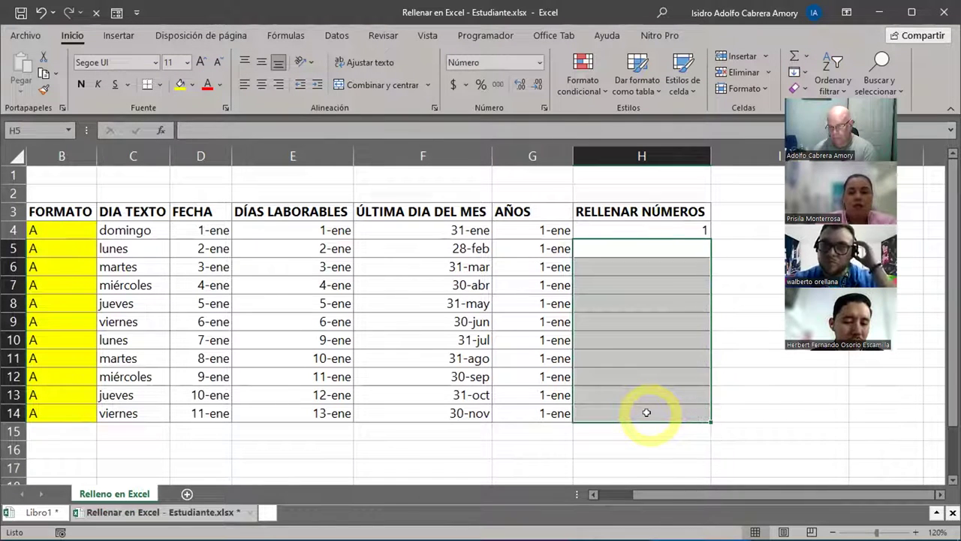
left_click(664, 230)
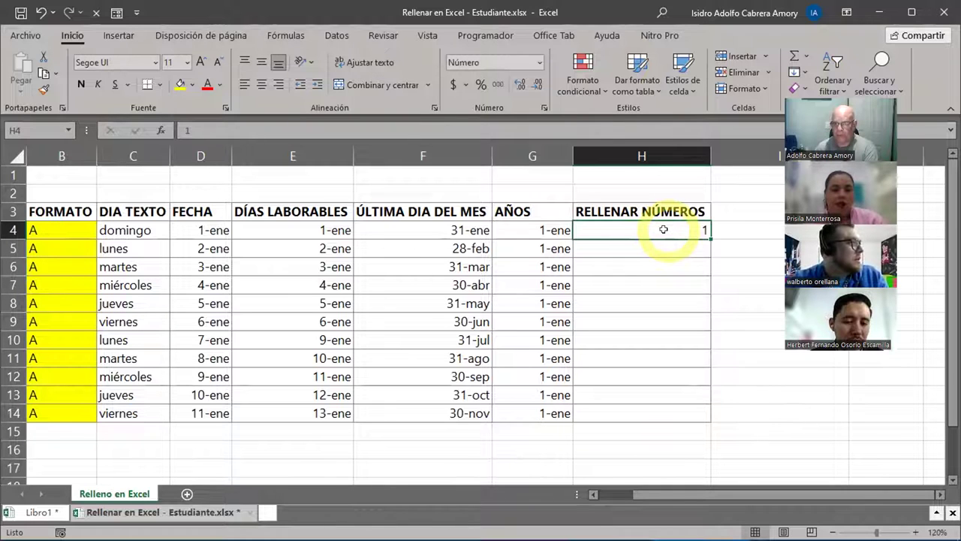
left_click(652, 250)
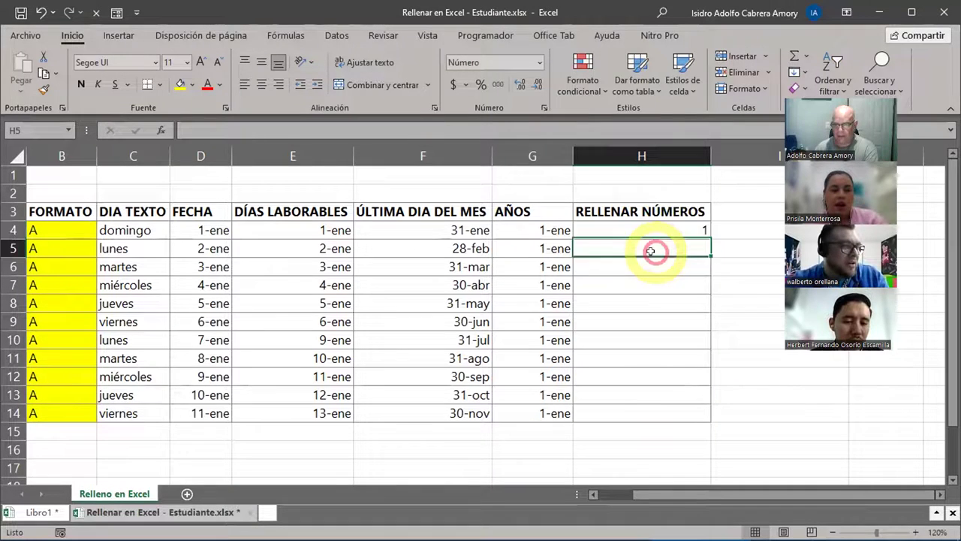
type("5")
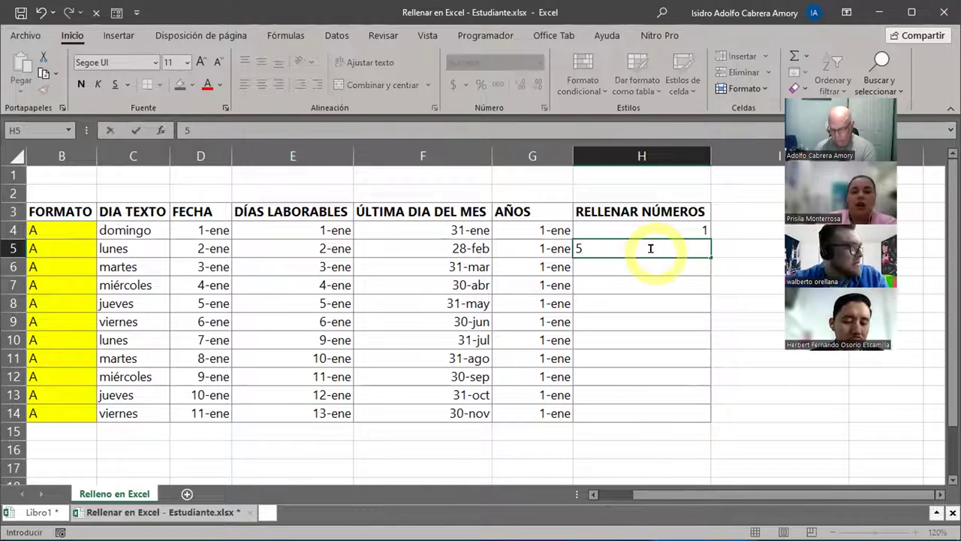
key("Return")
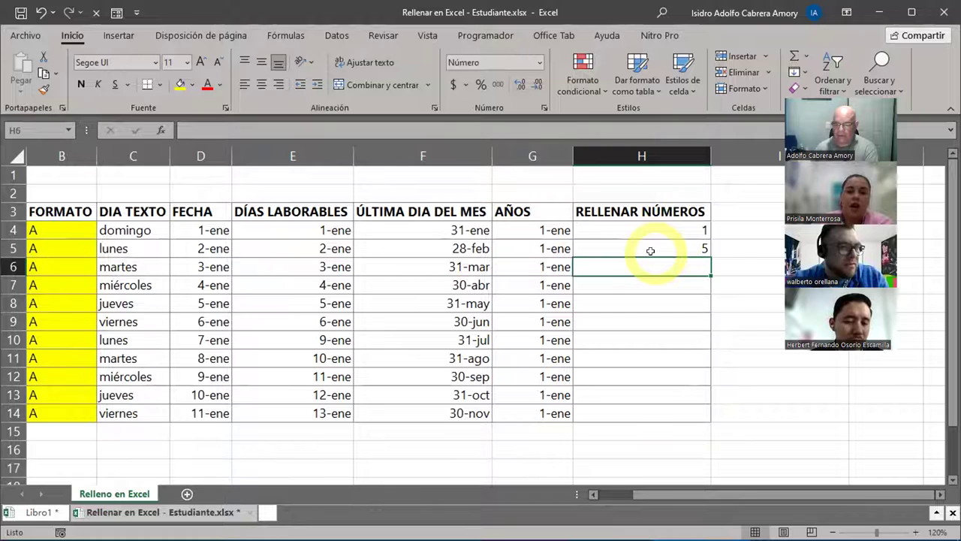
left_click_drag(631, 230, 624, 244)
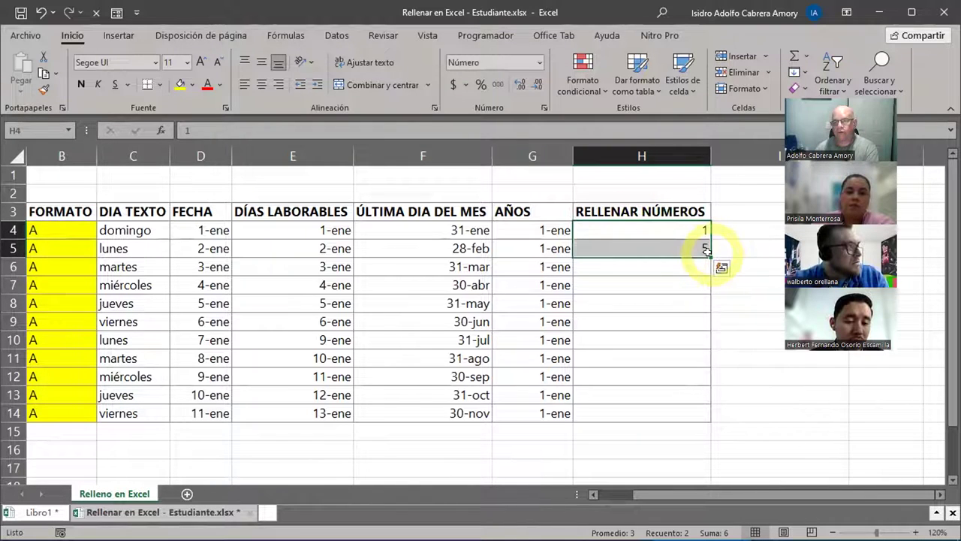
left_click_drag(706, 252, 704, 412)
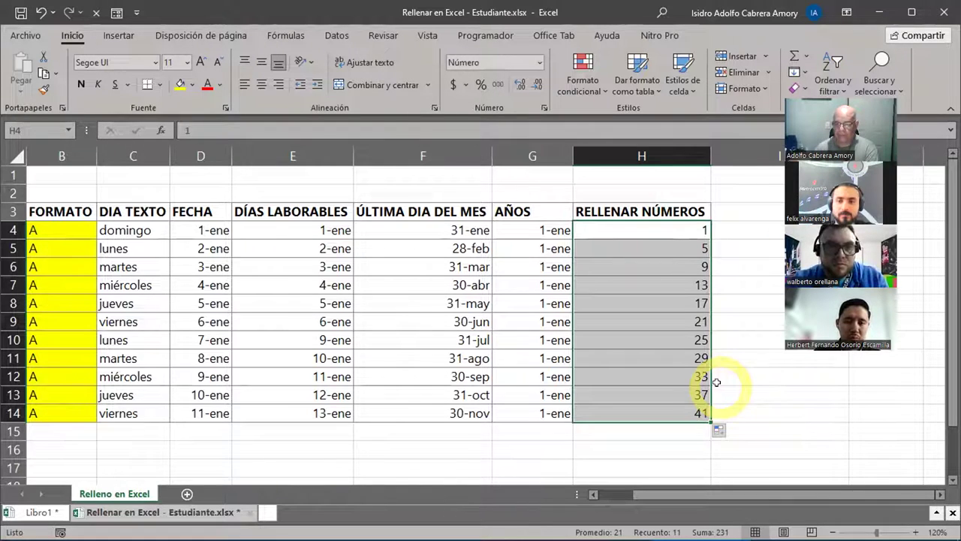
Clear the filled numbers in H5:H14, keeping the 1 in H4
left_click_drag(648, 247, 661, 412)
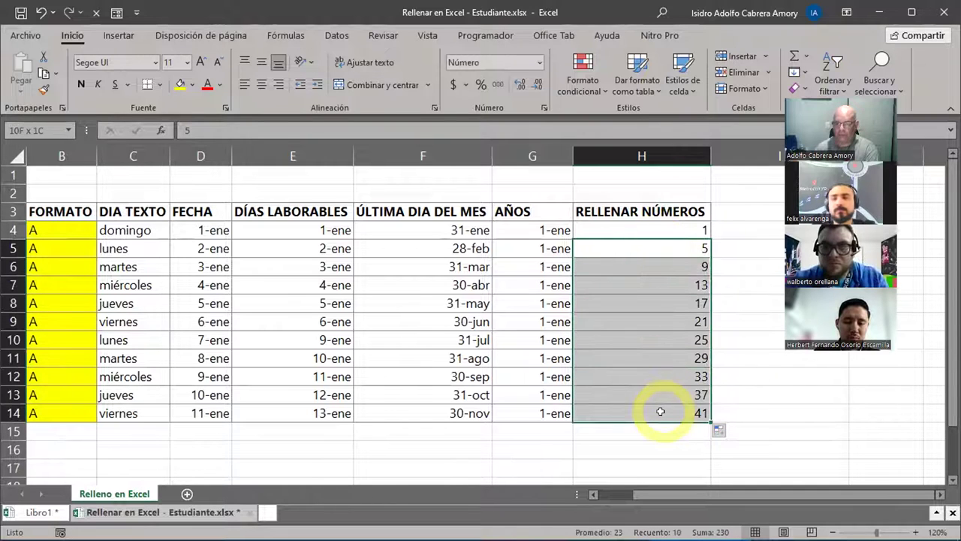
key("Delete")
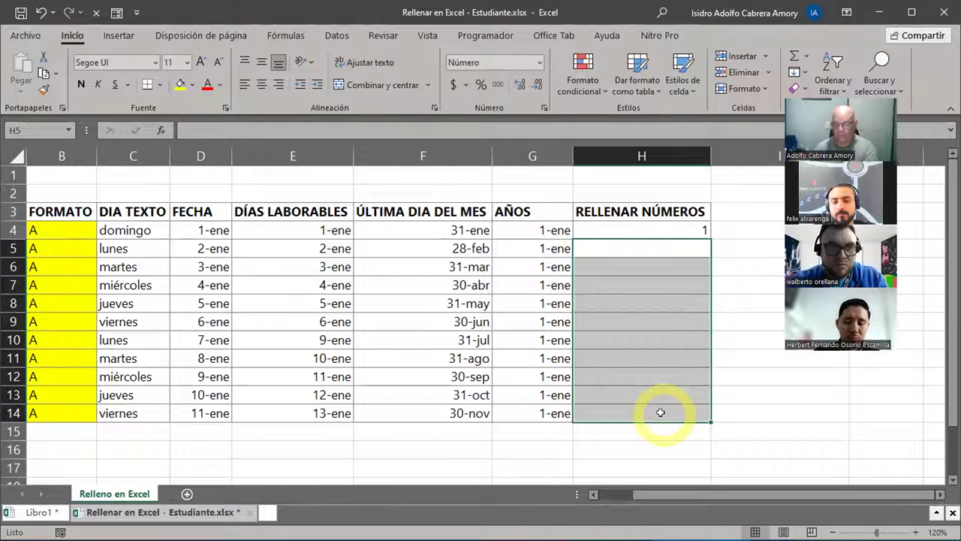
left_click(645, 224)
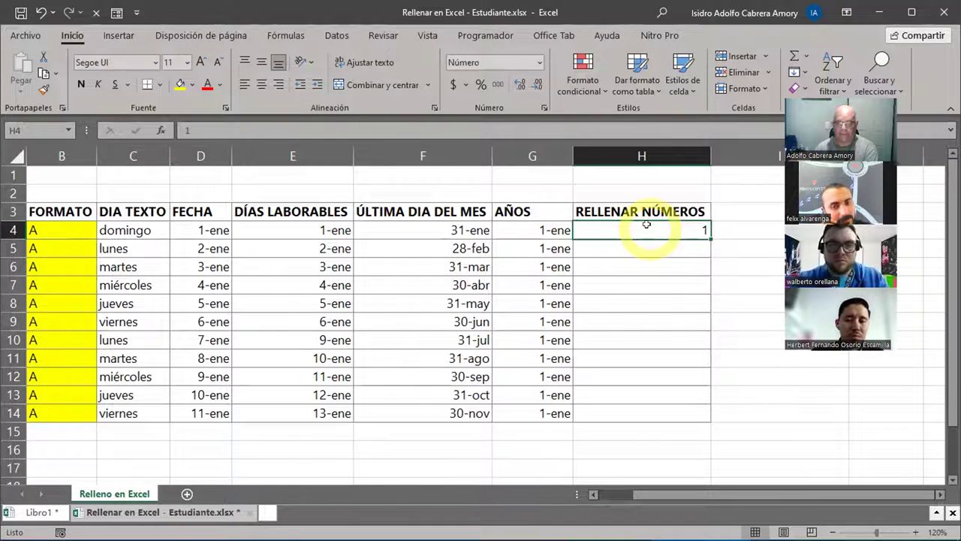
left_click_drag(646, 223, 643, 409)
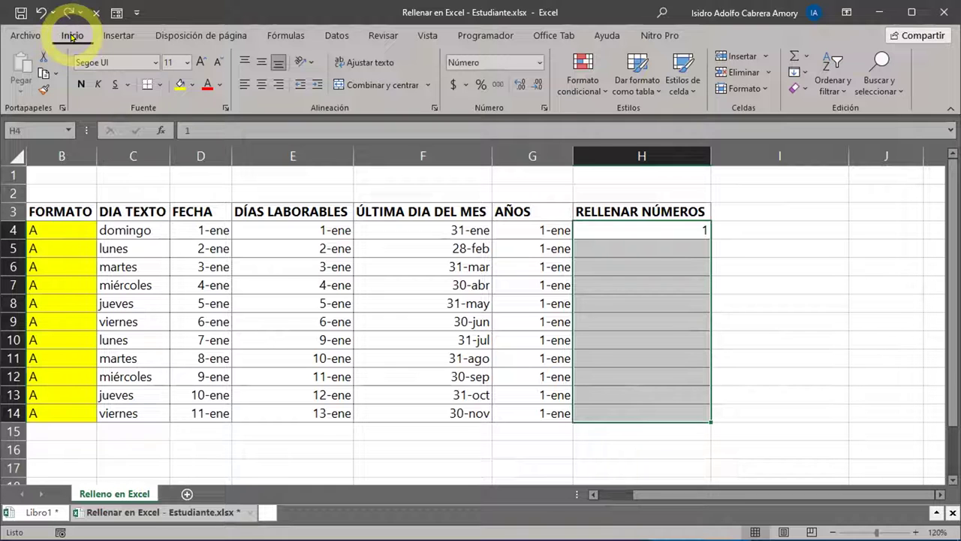
left_click(886, 89)
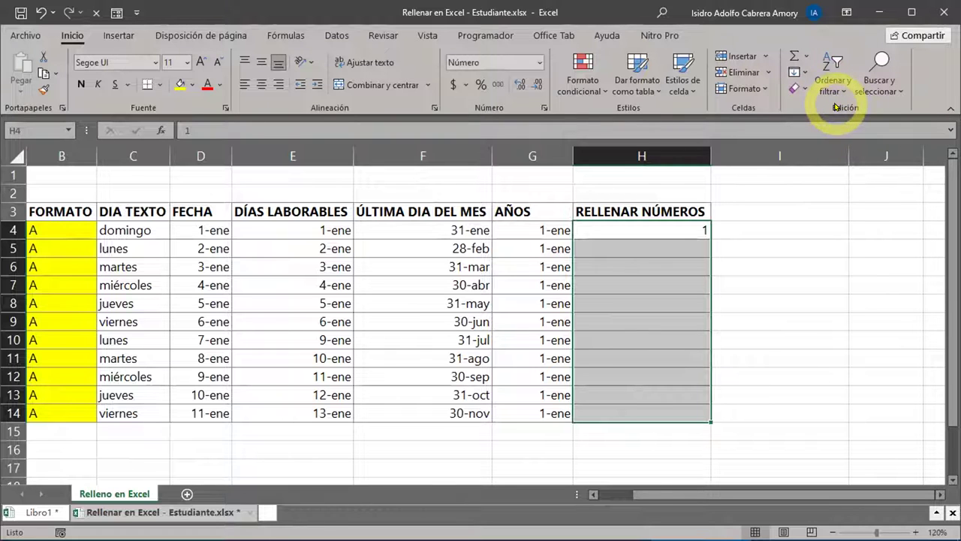
left_click(806, 74)
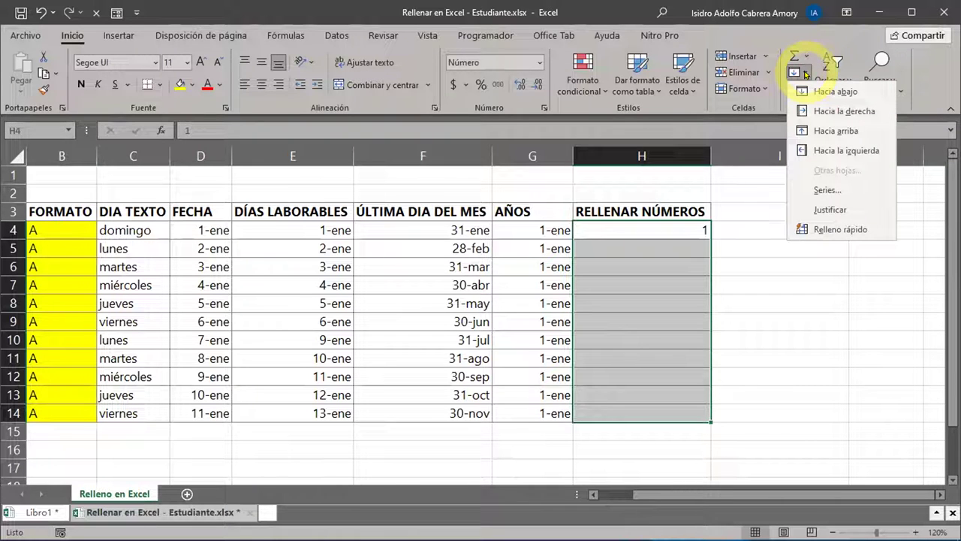
left_click(819, 191)
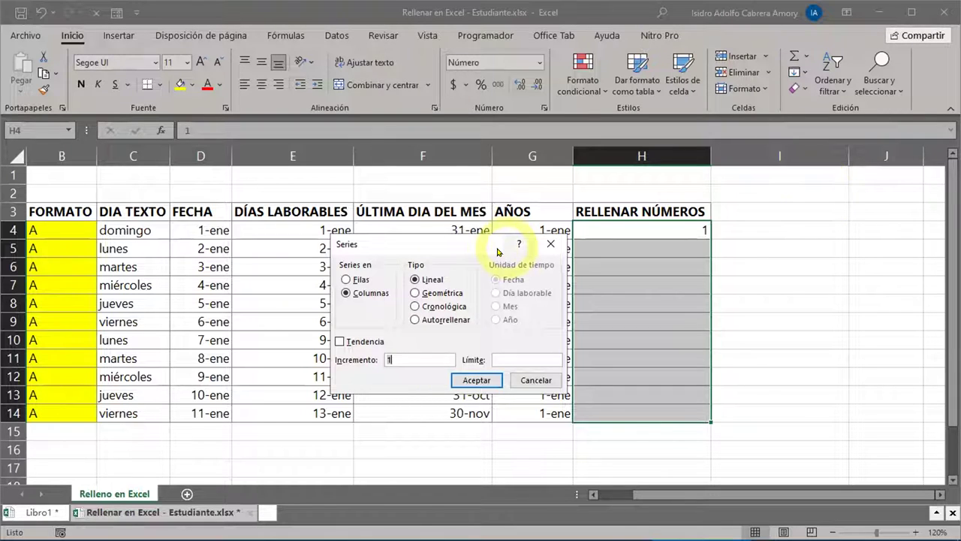
left_click(473, 246)
left_click_drag(473, 246, 464, 241)
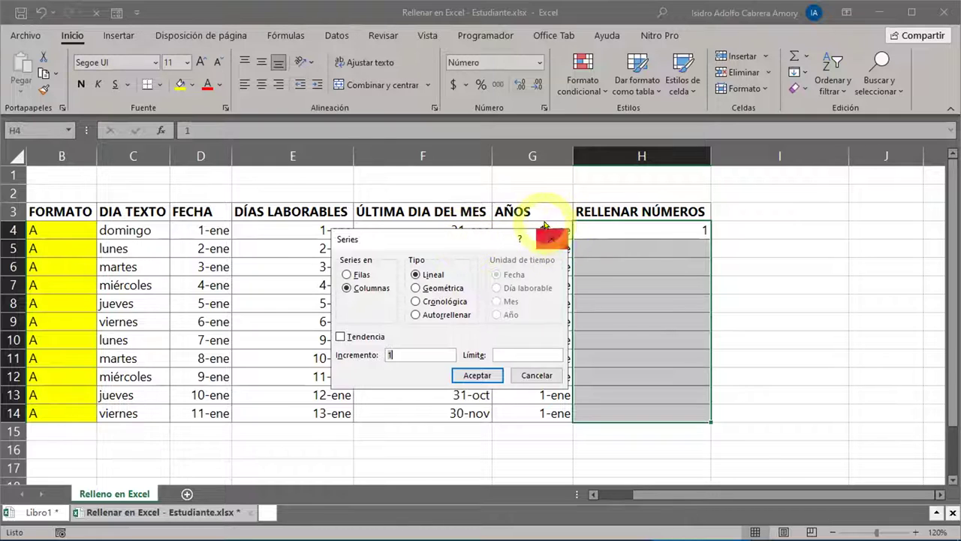
left_click_drag(544, 232, 544, 233)
key("Escape")
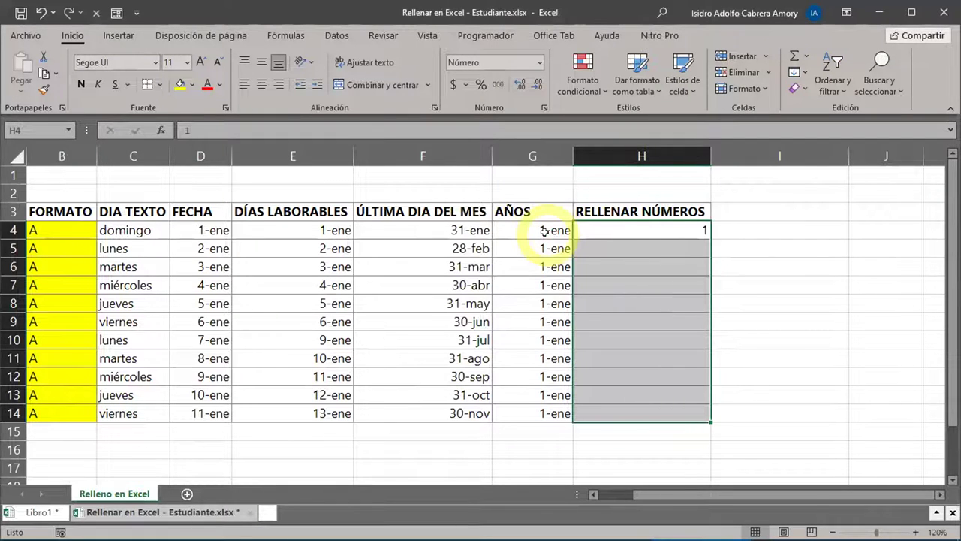
Fill H4:H14 with a linear column series through the Series command, with Tendencia enabled
left_click_drag(626, 229, 635, 410)
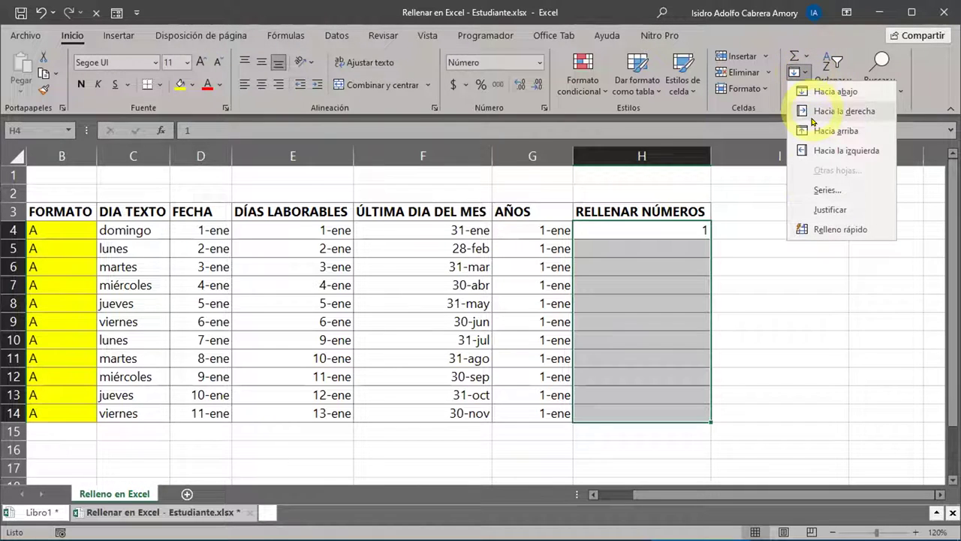
left_click(806, 189)
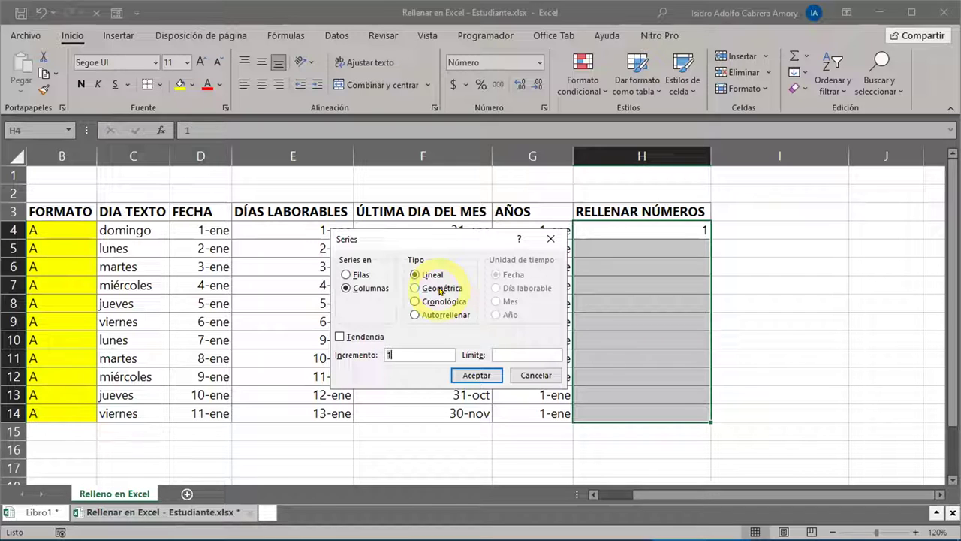
left_click(339, 336)
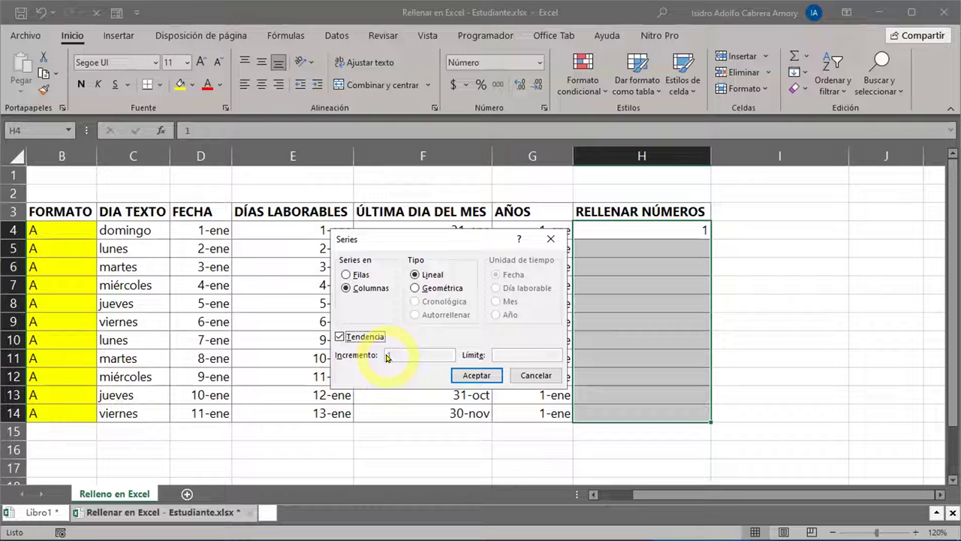
left_click(472, 375)
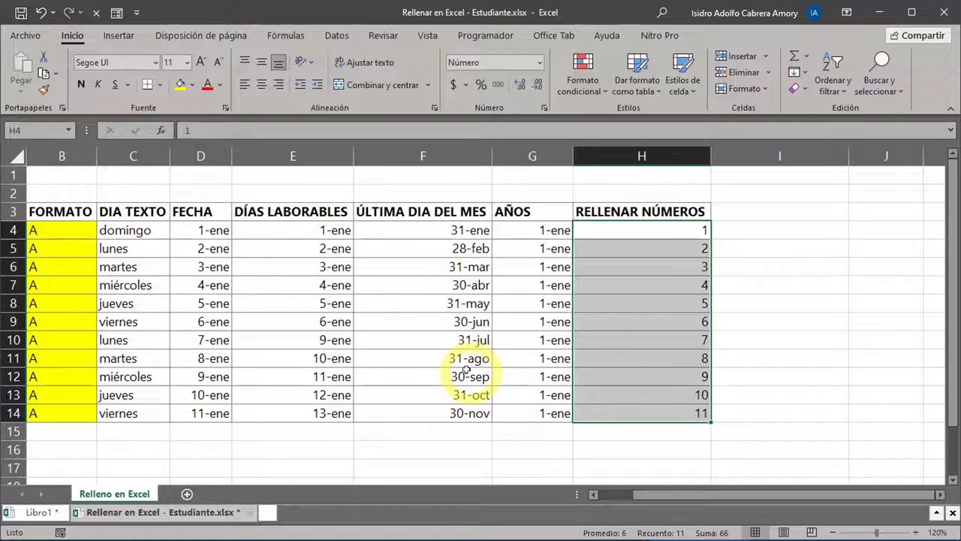
Clear the series numbers below H4 in the RELLENAR NÚMEROS column, cells H5:H14
left_click(638, 233)
left_click_drag(634, 245, 628, 410)
key("Delete")
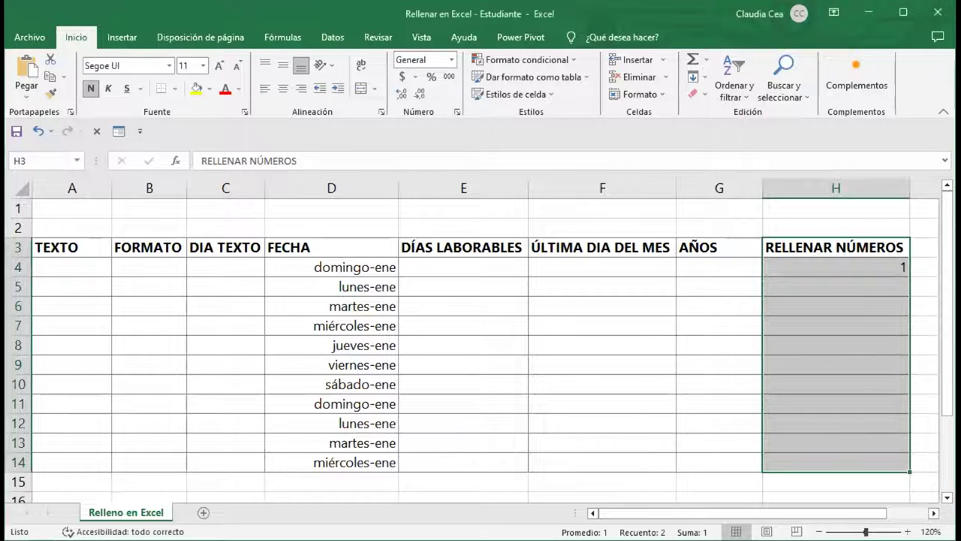
In the other copy of the student workbook, fill H4:H14 from the 1 in H4 with a linear column series using Tendencia
left_click_drag(834, 279, 829, 380)
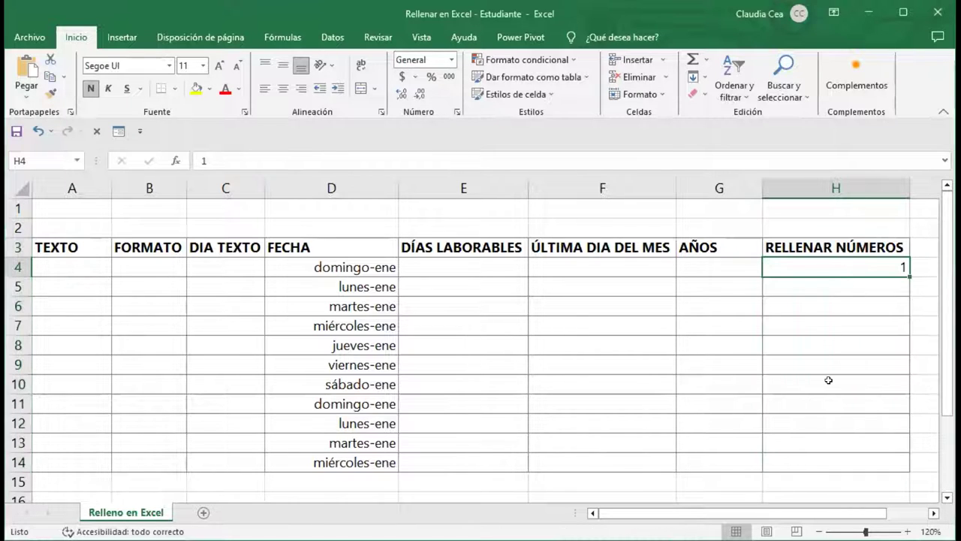
left_click(829, 260)
left_click_drag(826, 272, 814, 464)
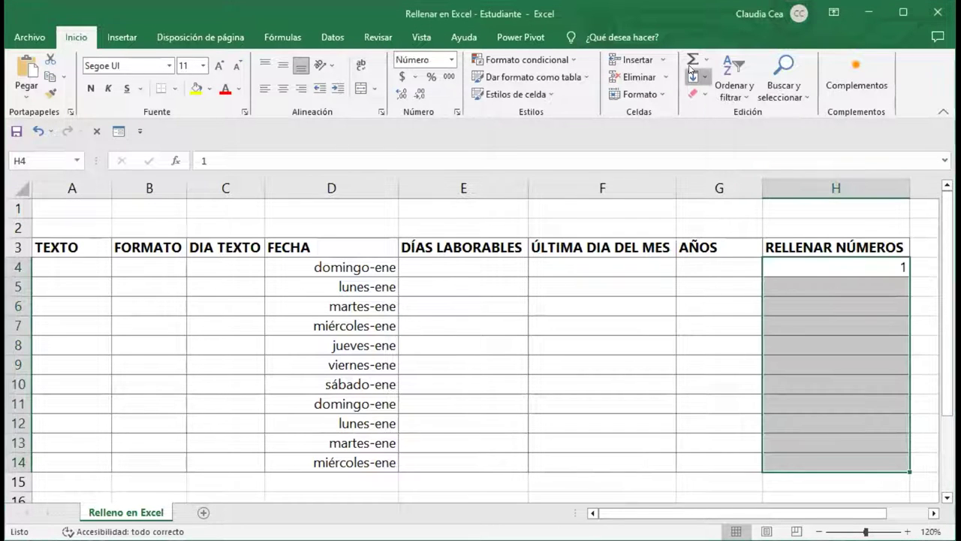
left_click(692, 76)
left_click(724, 186)
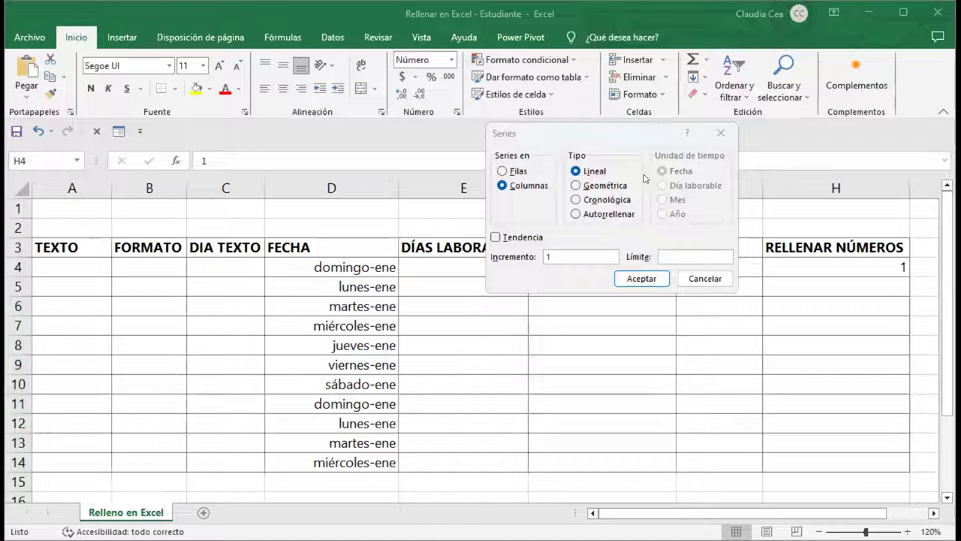
left_click(495, 237)
left_click(643, 279)
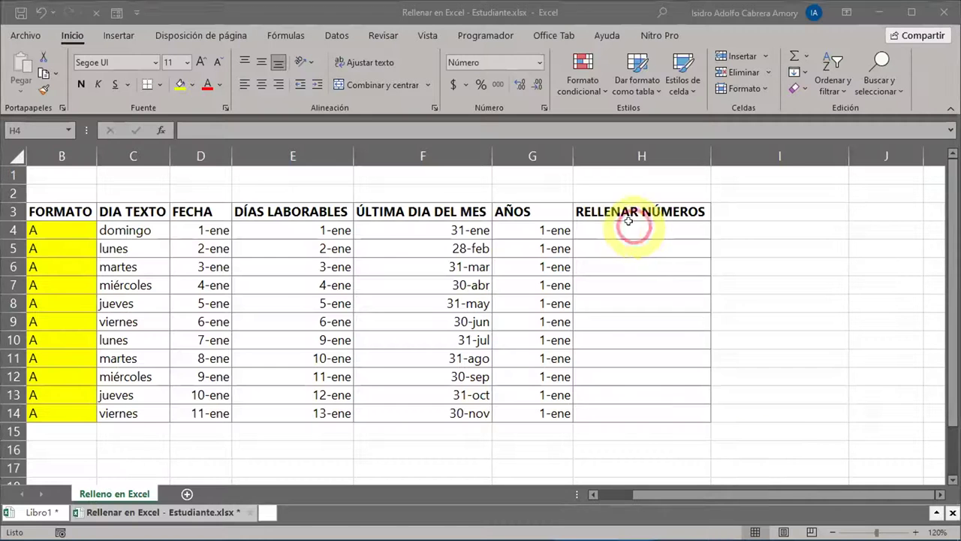
In the original copy of the workbook, enter 5 in H4 under RELLENAR NÚMEROS
left_click(629, 222)
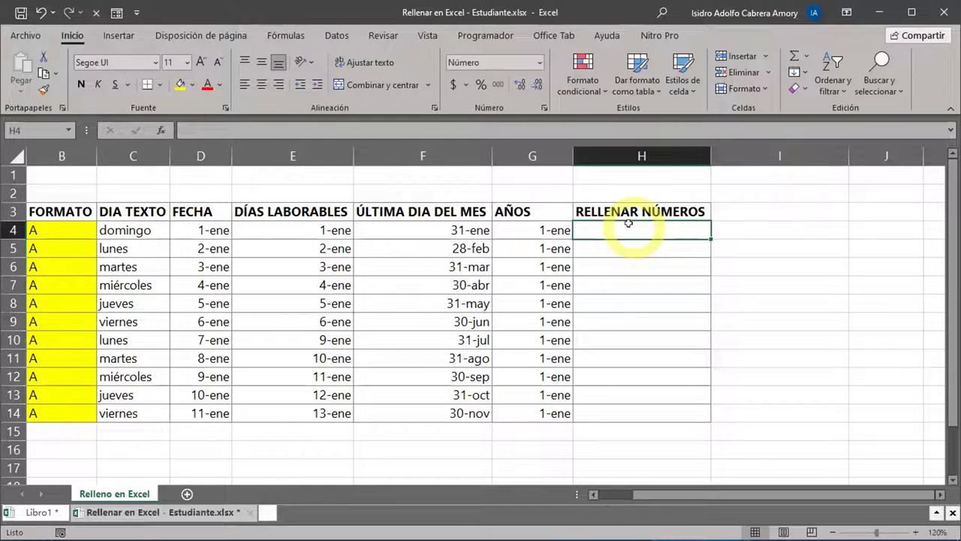
type("5")
key("Return")
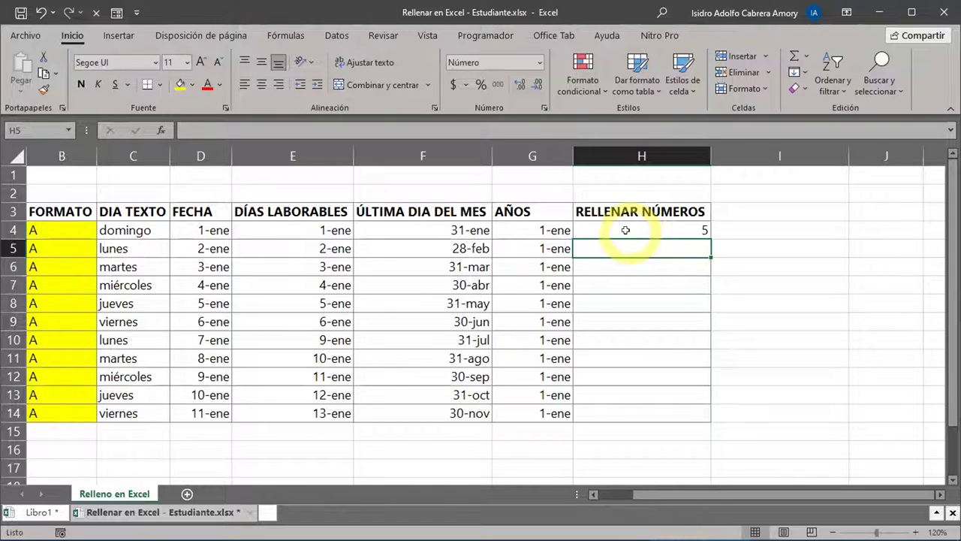
Fill H4:H14 with a linear column series using an increment of 5 and a limit of 55
left_click_drag(624, 230, 647, 404)
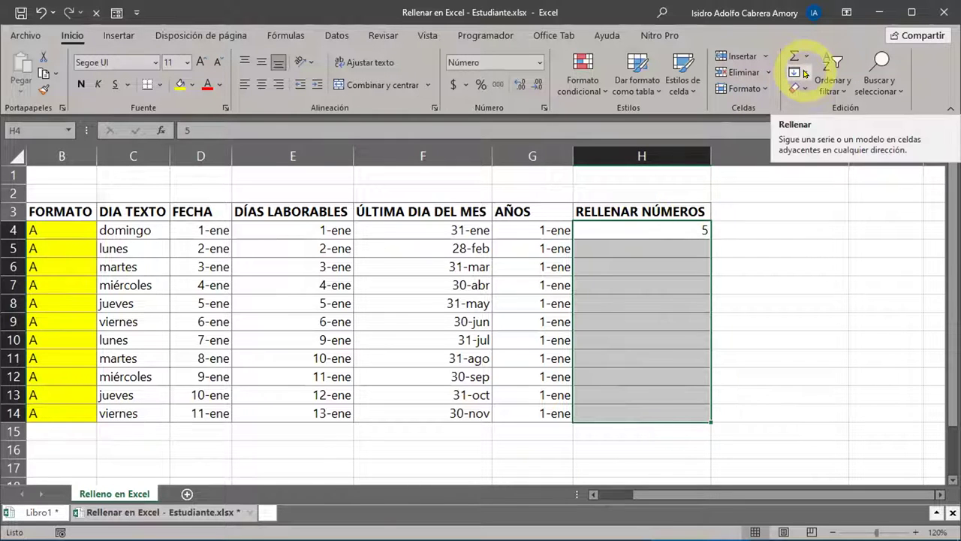
left_click(803, 73)
left_click(815, 191)
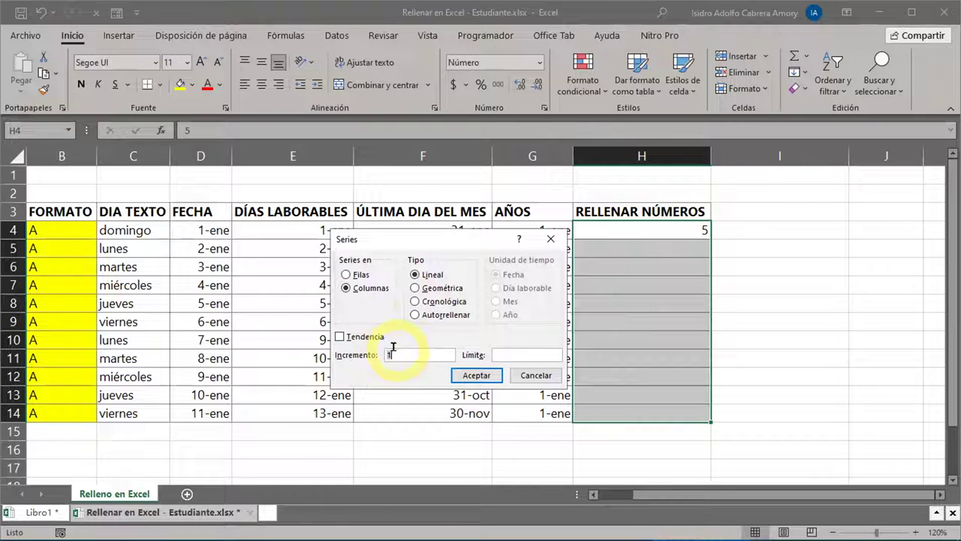
key("BackSpace")
type("5")
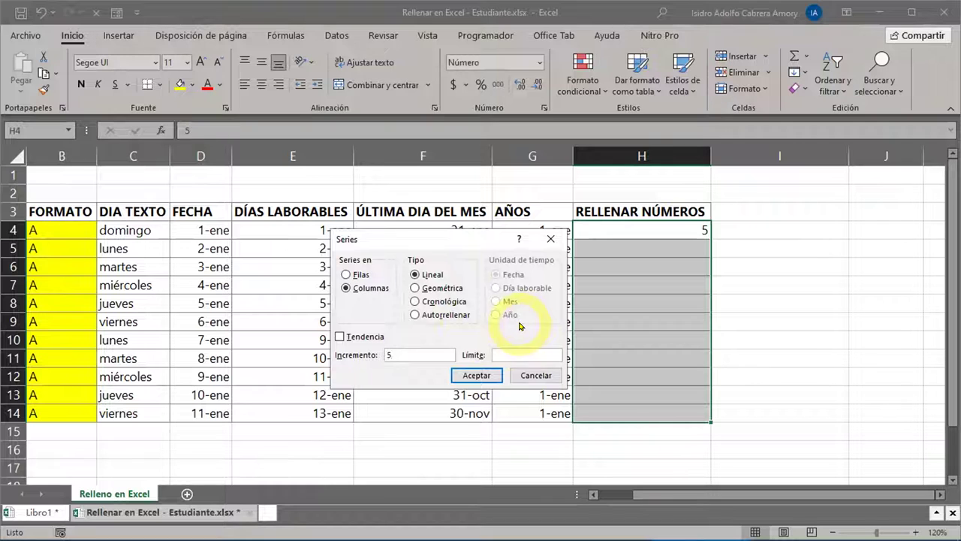
left_click(496, 354)
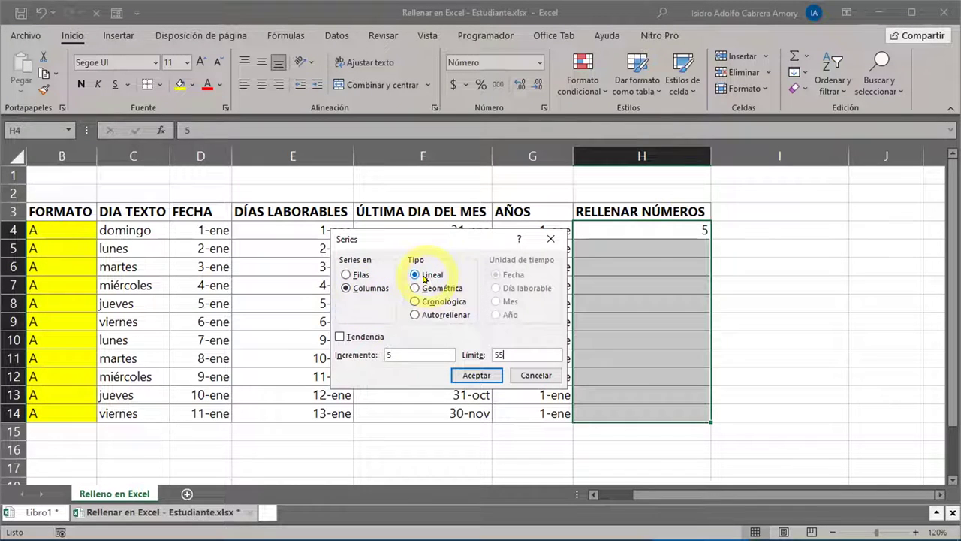
left_click(479, 373)
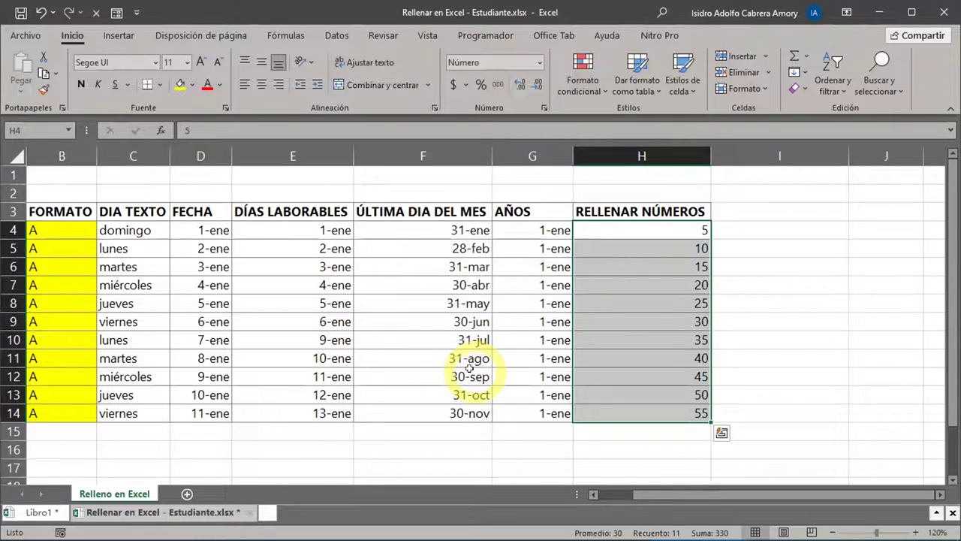
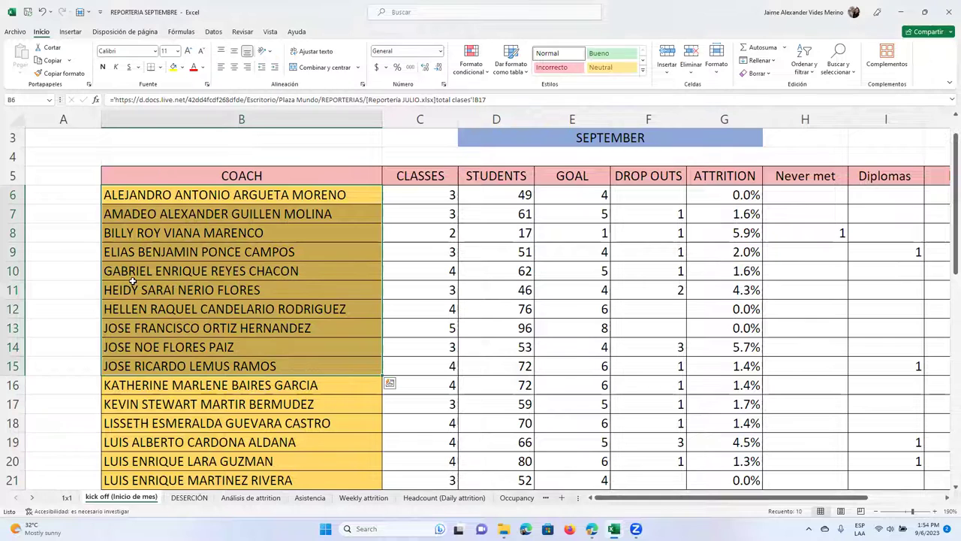
Copy the coach names in B6:B15 and open the custom lists editor from Excel's advanced options
key("ctrl+c")
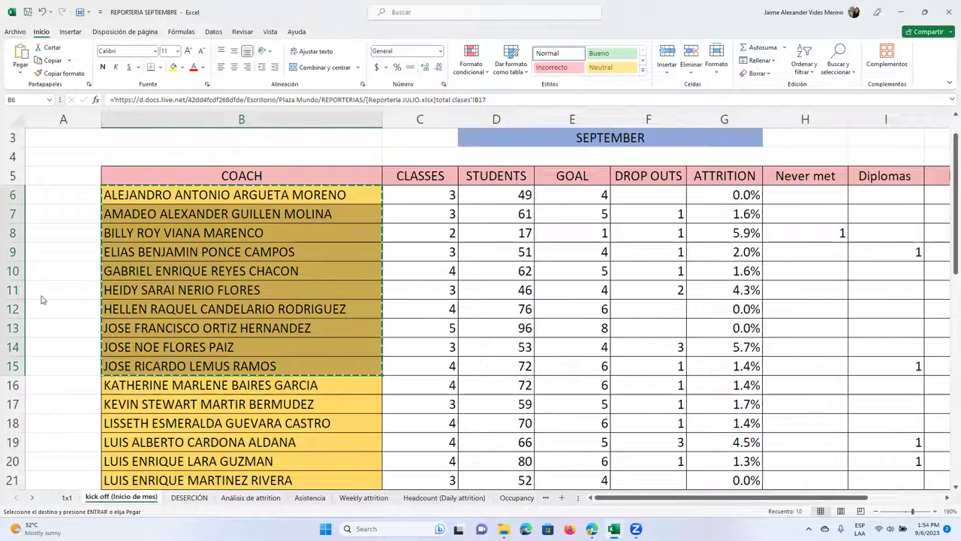
key("alt+f")
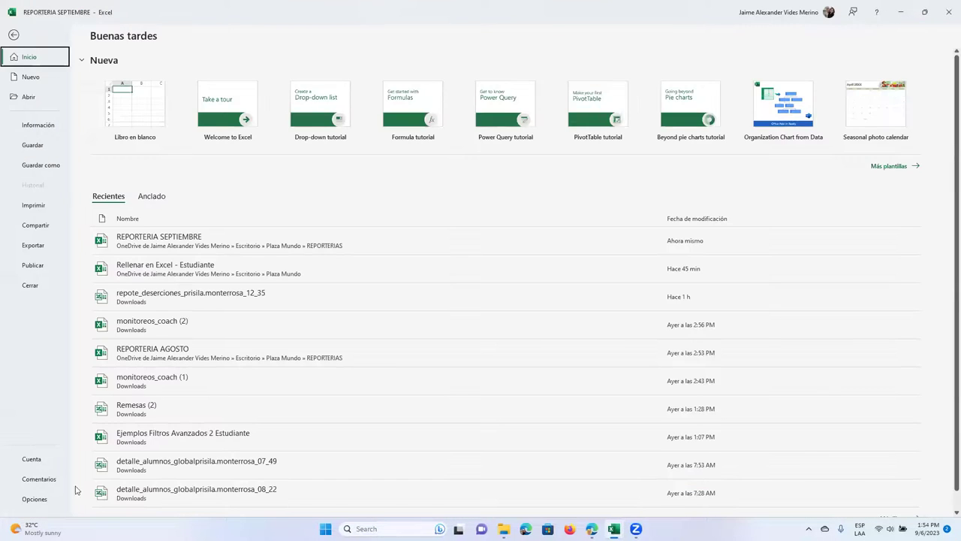
key("Escape")
key("alt+f")
key("t")
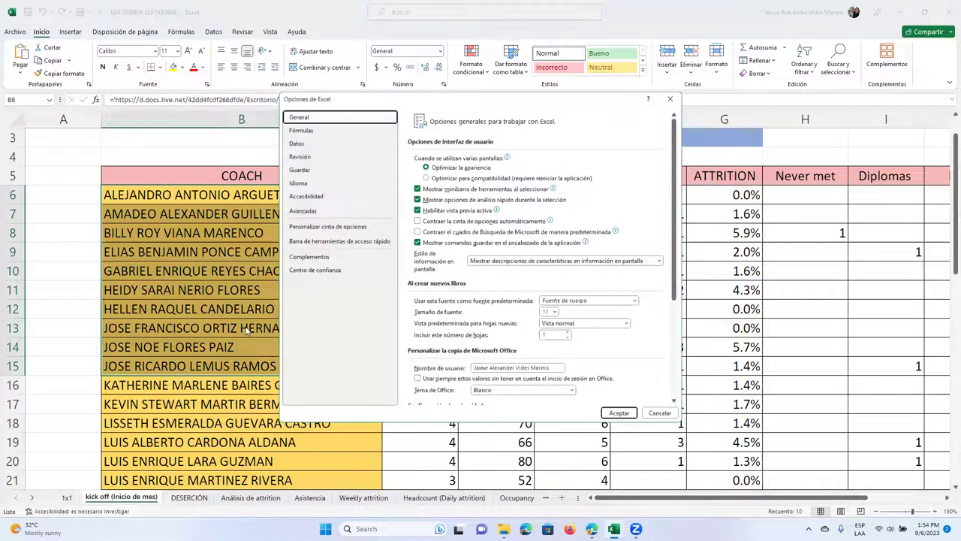
left_click(327, 215)
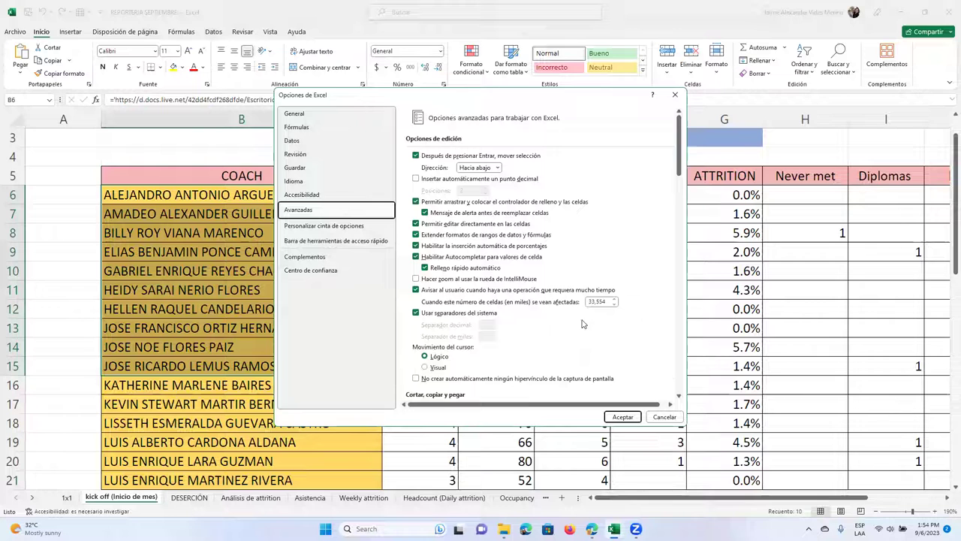
scroll(578, 324, "down", 3)
scroll(584, 323, "down", 5)
scroll(587, 323, "down", 12)
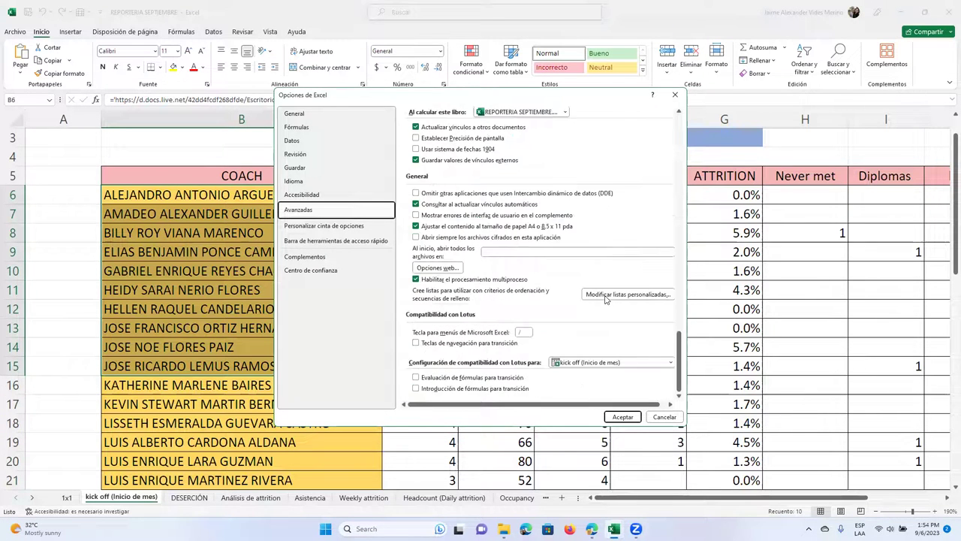
left_click(606, 295)
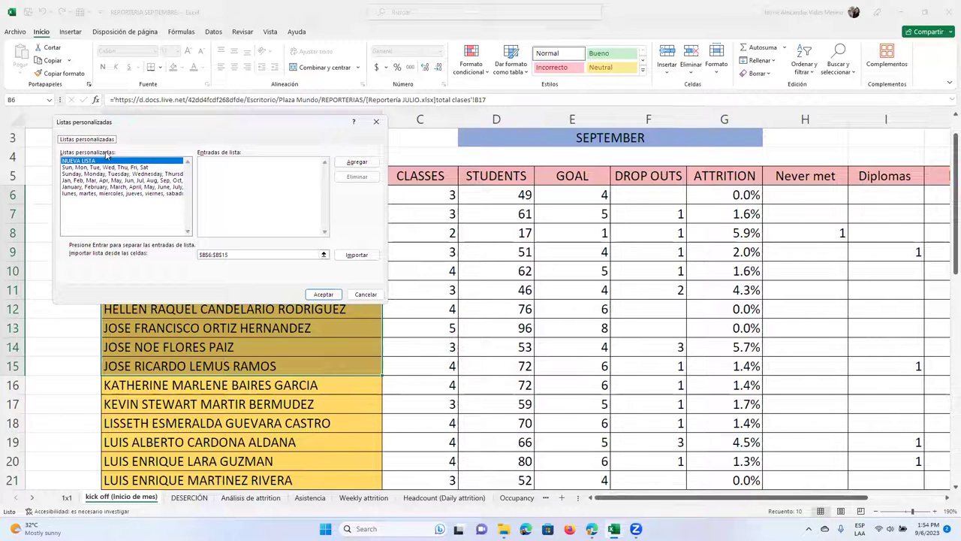
left_click(366, 294)
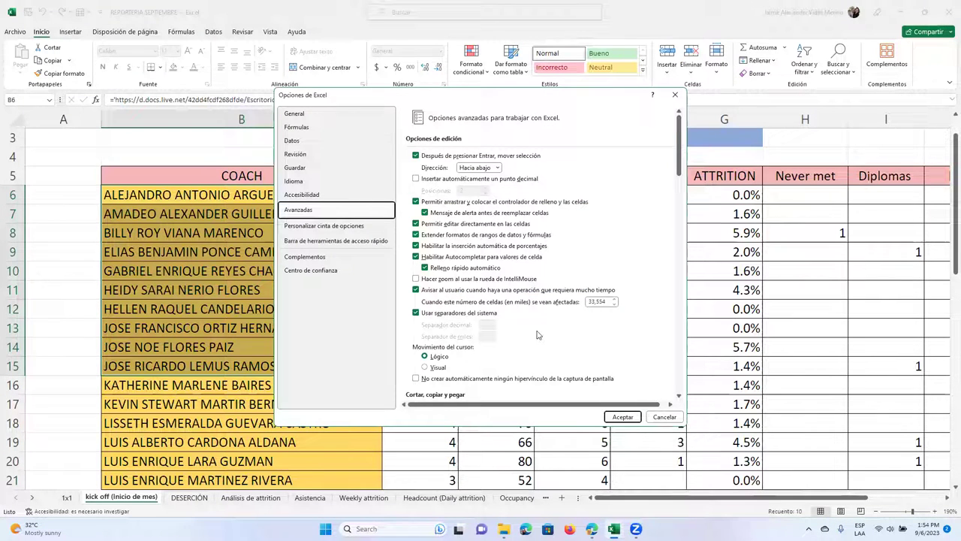
Reopen the custom lists editor and try to paste the copied coach names into the new list's entries
scroll(549, 338, "down", 5)
scroll(549, 339, "down", 15)
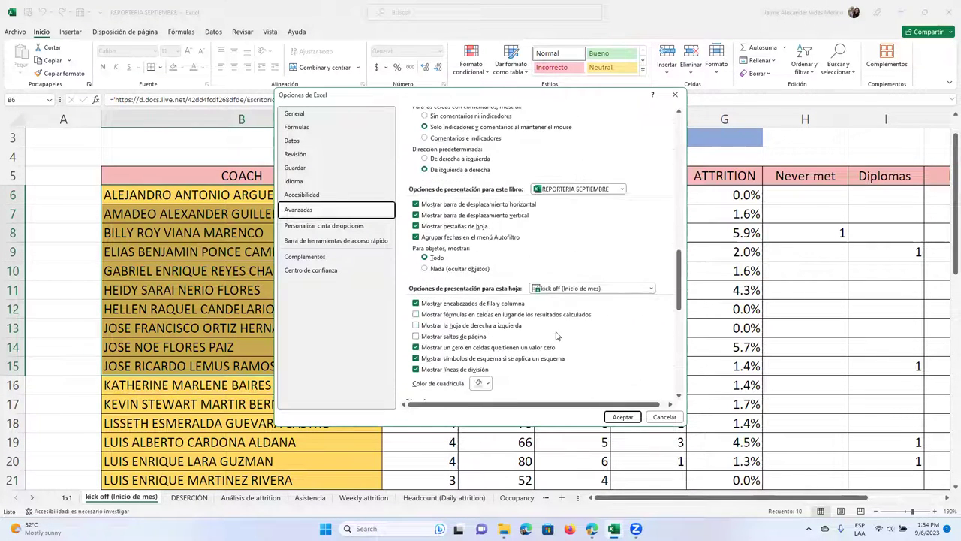
scroll(559, 336, "down", 10)
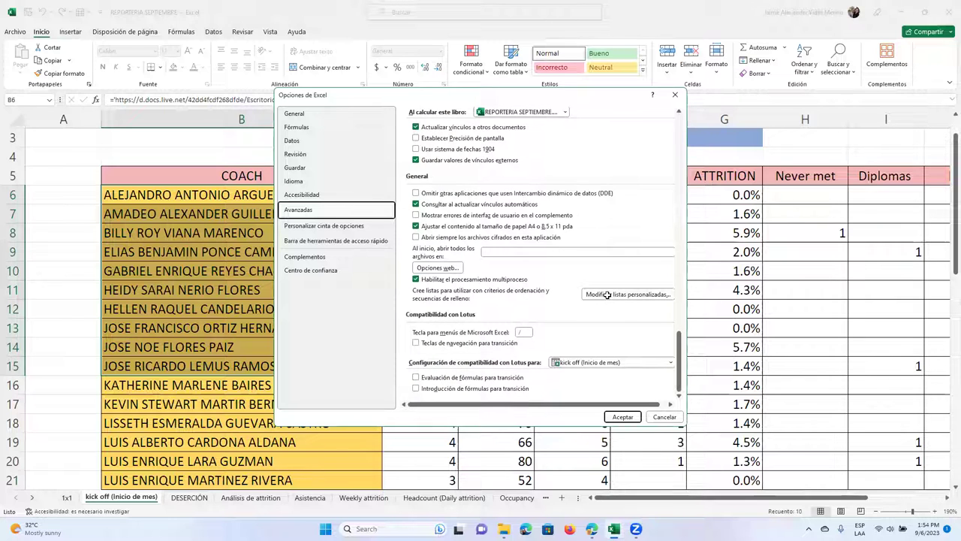
left_click(628, 294)
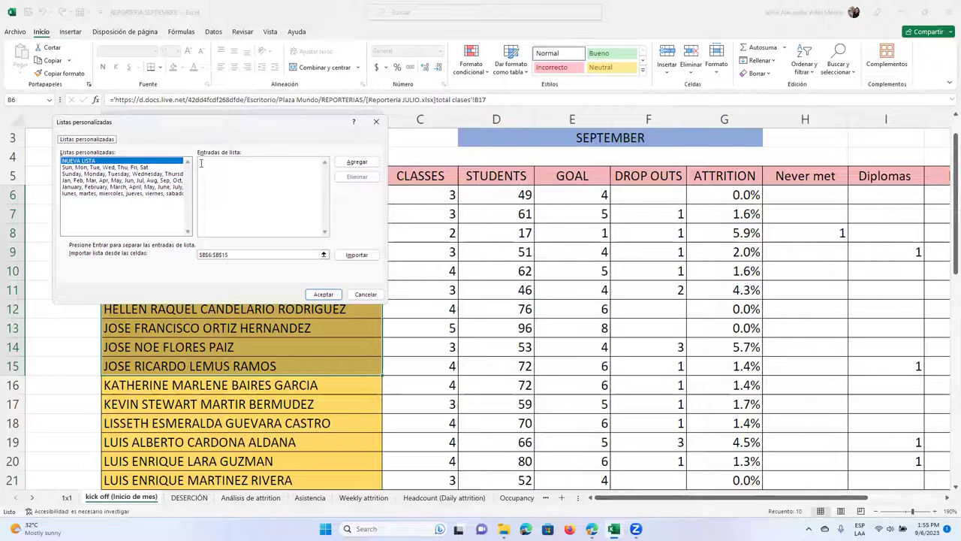
left_click(202, 162)
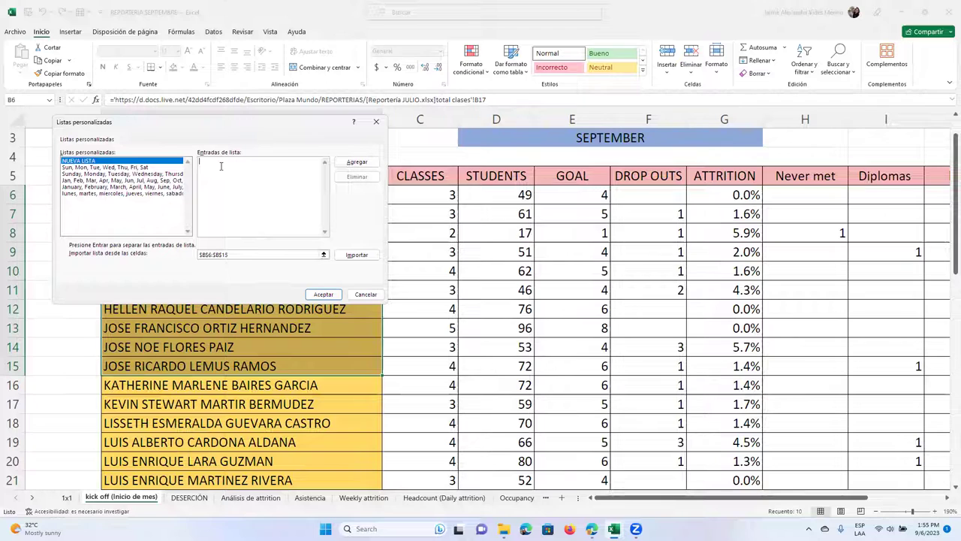
right_click(221, 167)
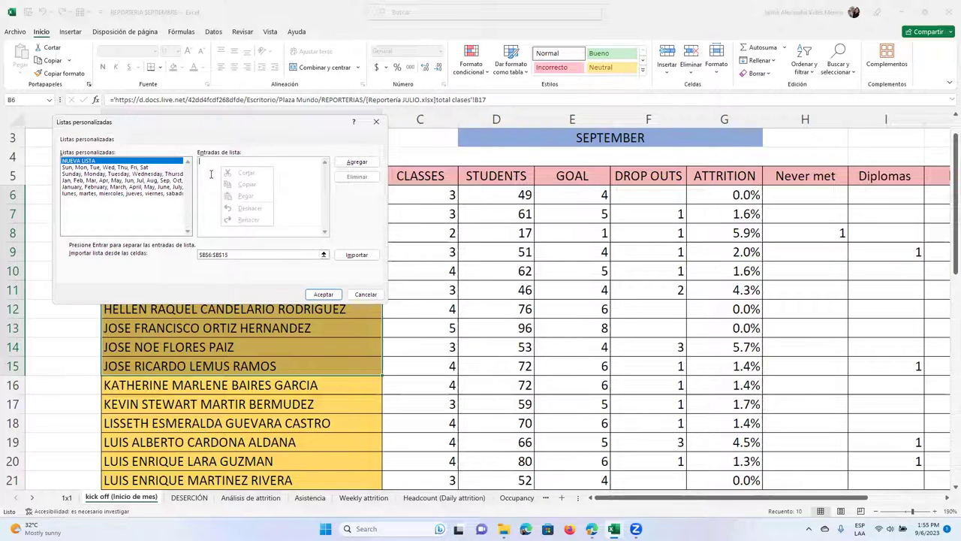
left_click(211, 174)
Try to import the coach names from cells $B$6:$B$15 as a custom list, and leave the Excel options
left_click(284, 254)
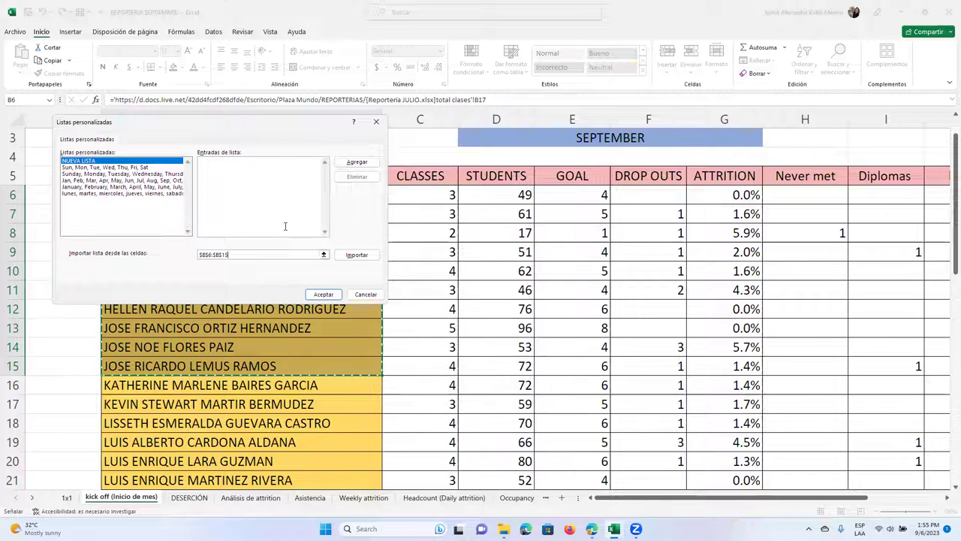
left_click(364, 255)
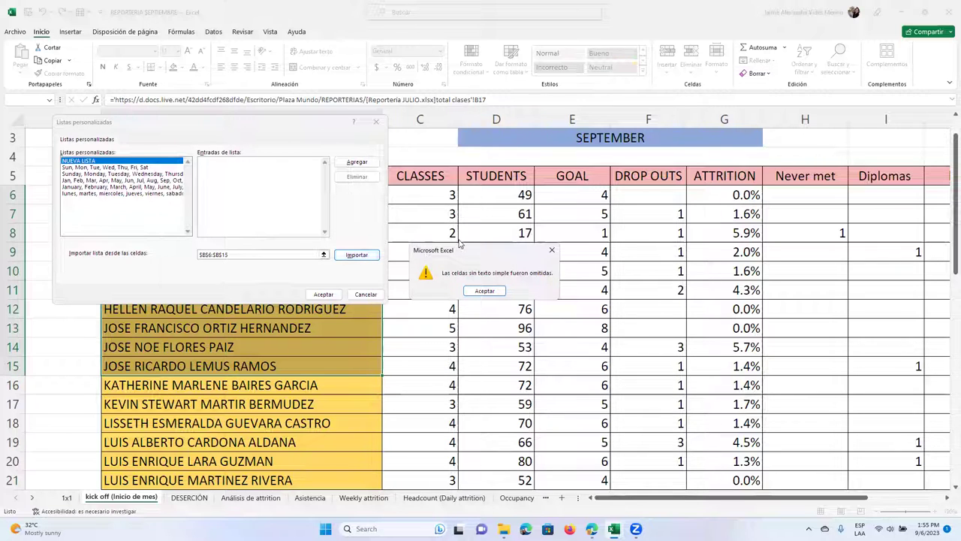
left_click(483, 290)
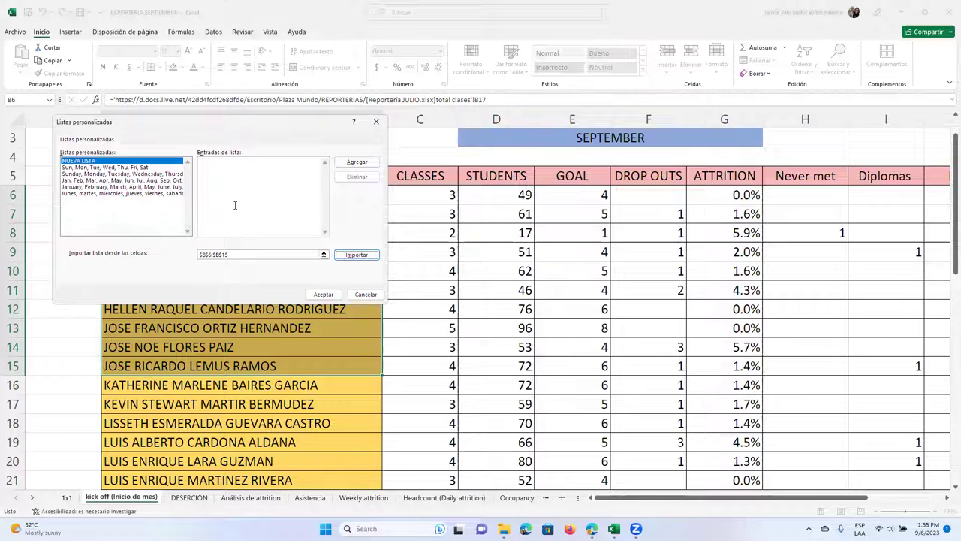
left_click(244, 256)
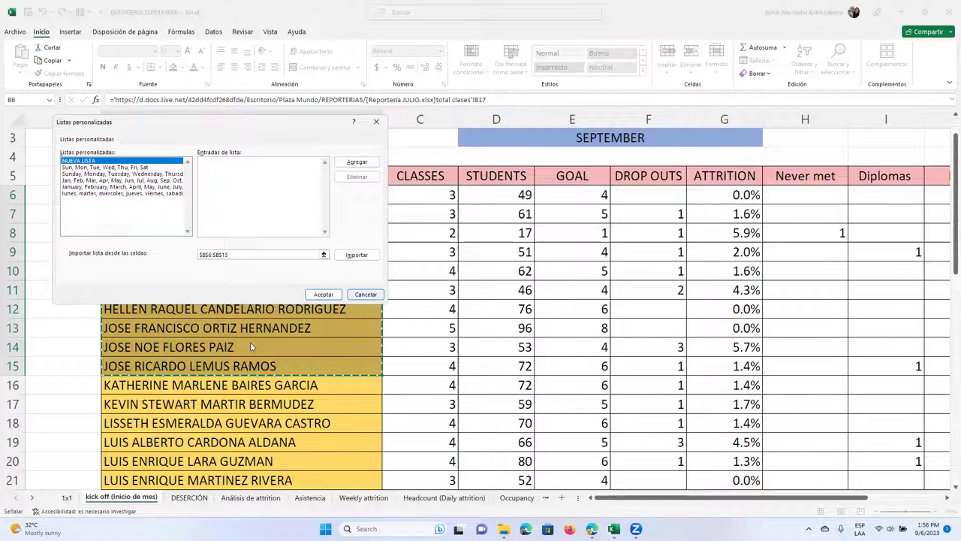
key("Return")
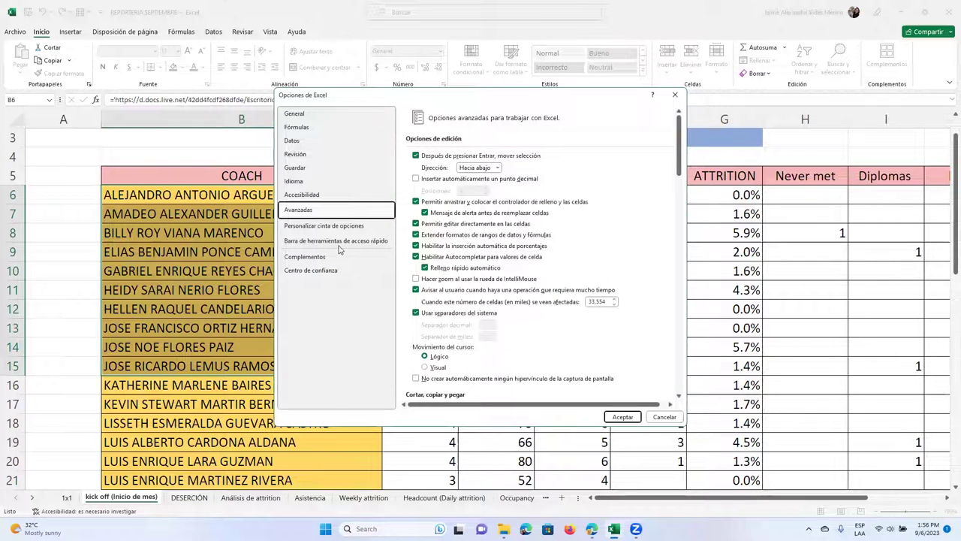
left_click(662, 418)
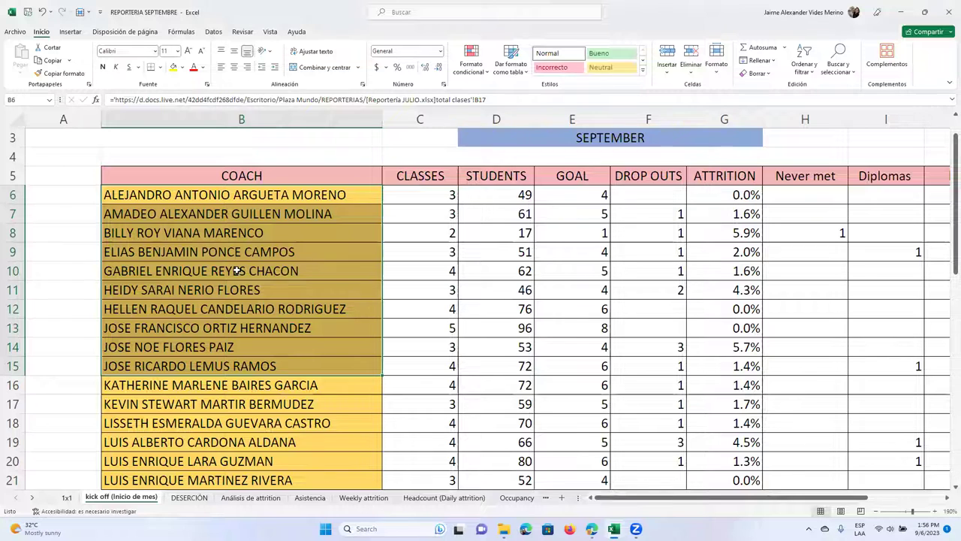
key("ctrl+c")
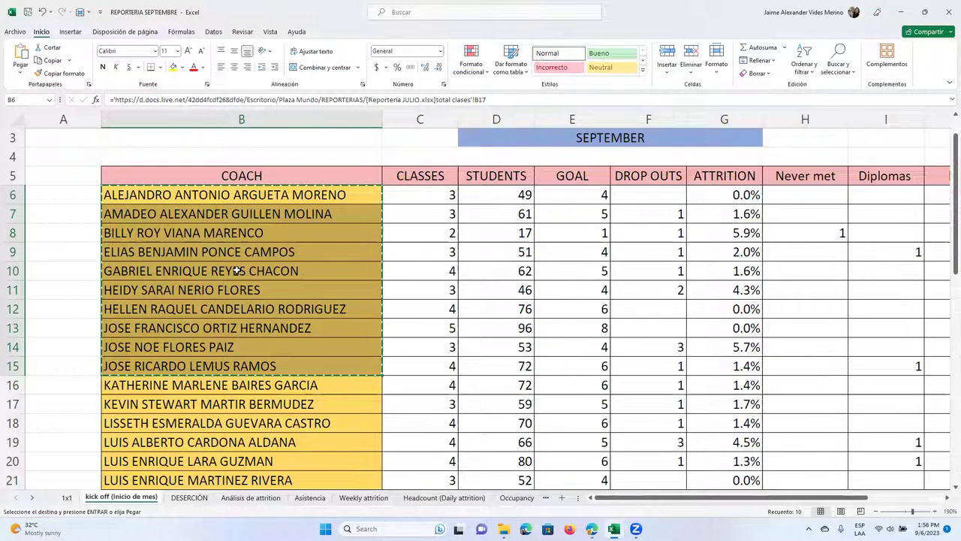
left_click(16, 34)
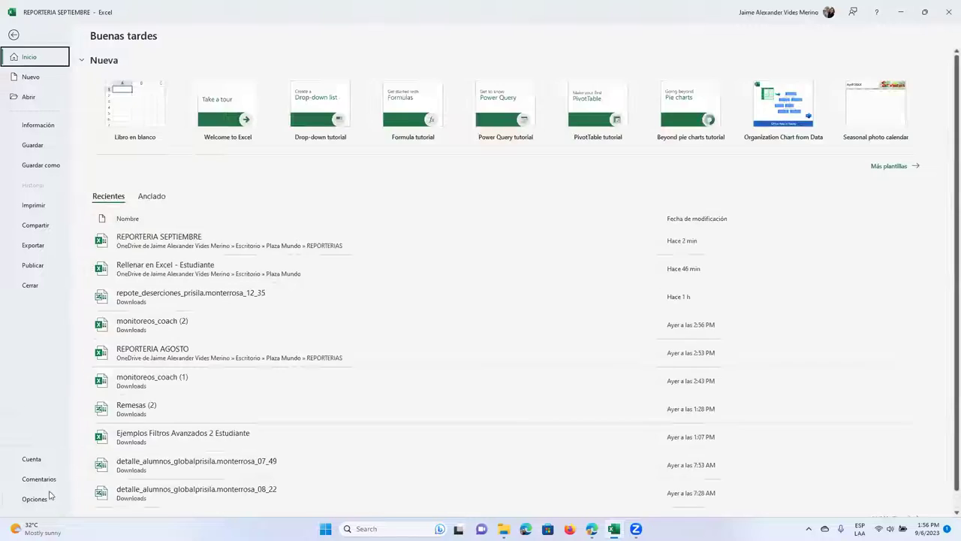
key("Escape")
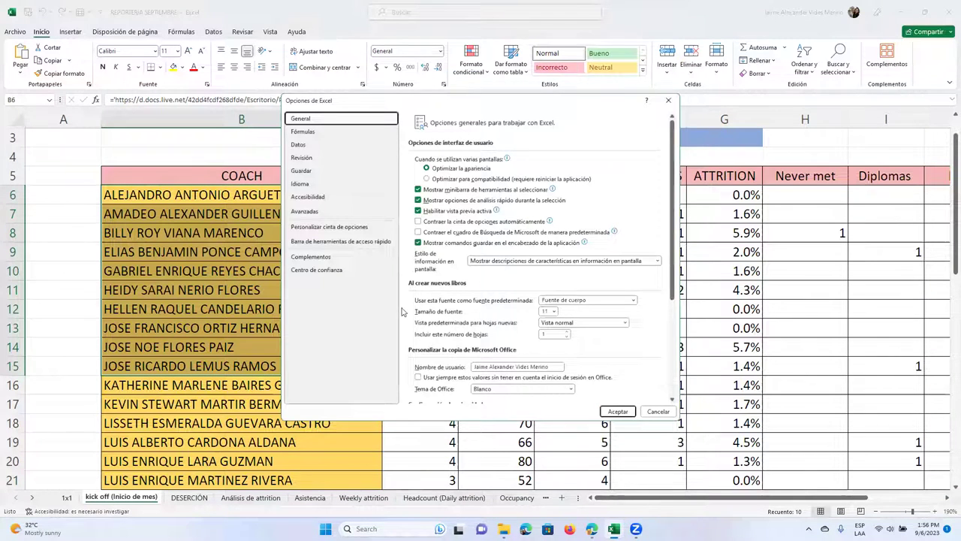
left_click(305, 211)
scroll(599, 307, "down", 15)
scroll(598, 307, "down", 15)
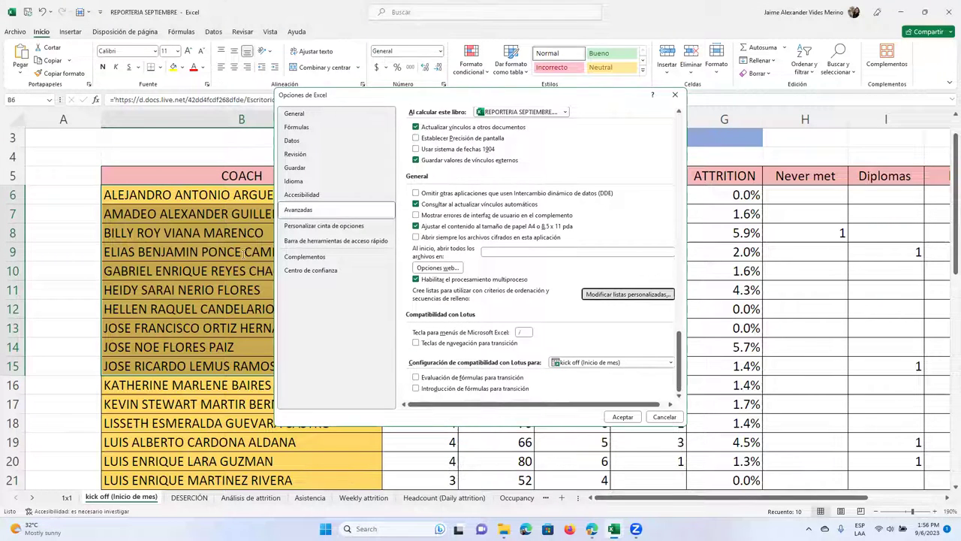
left_click(601, 295)
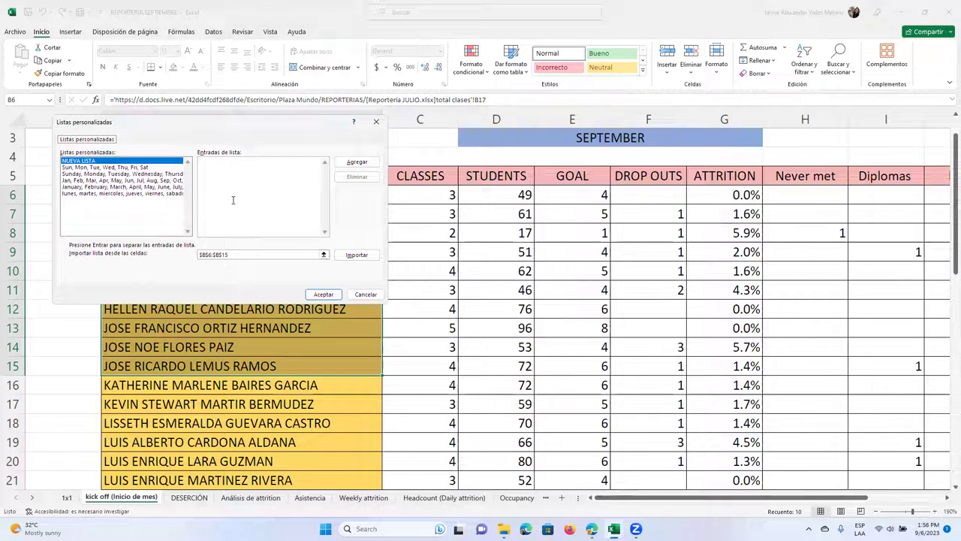
left_click(224, 172)
left_click(378, 124)
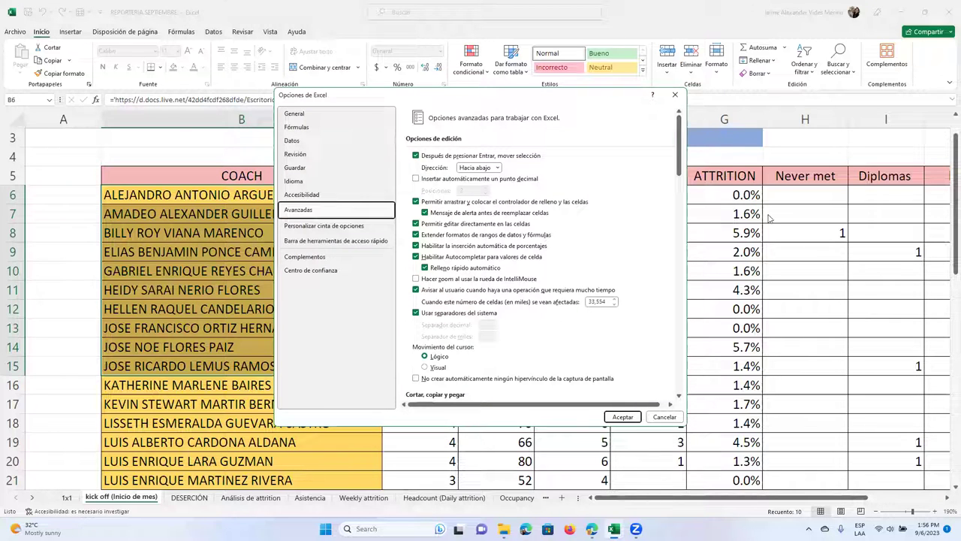
left_click(666, 95)
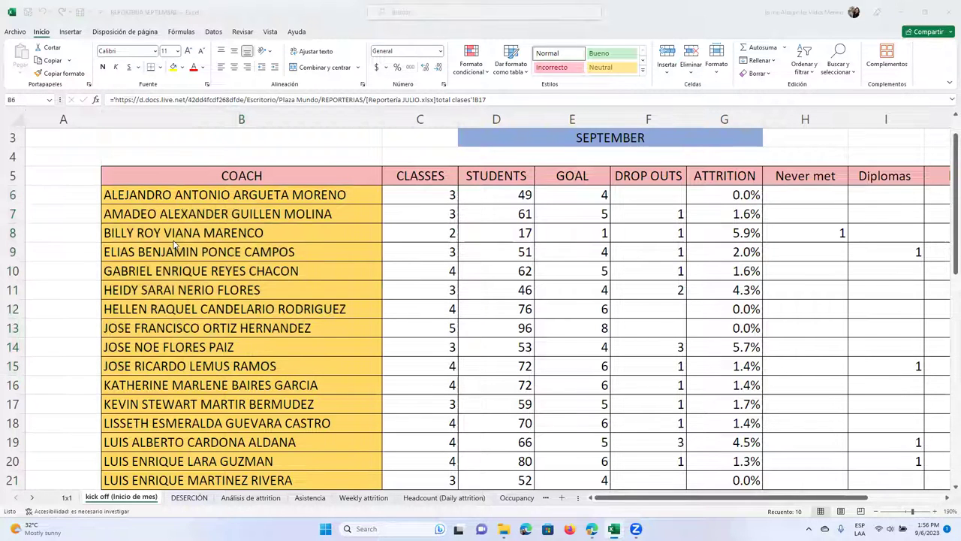
Search for Notepad and open a blank Notepad document
key("super")
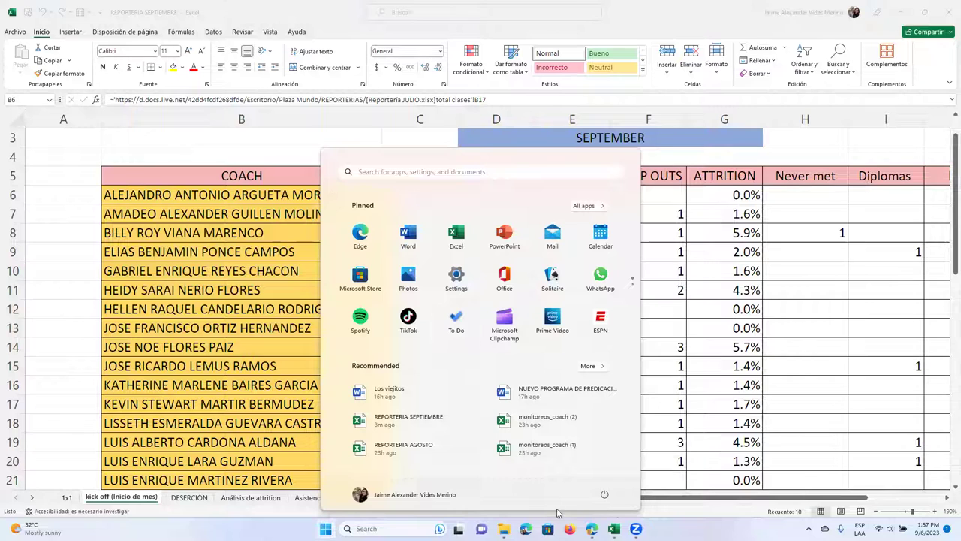
left_click(426, 173)
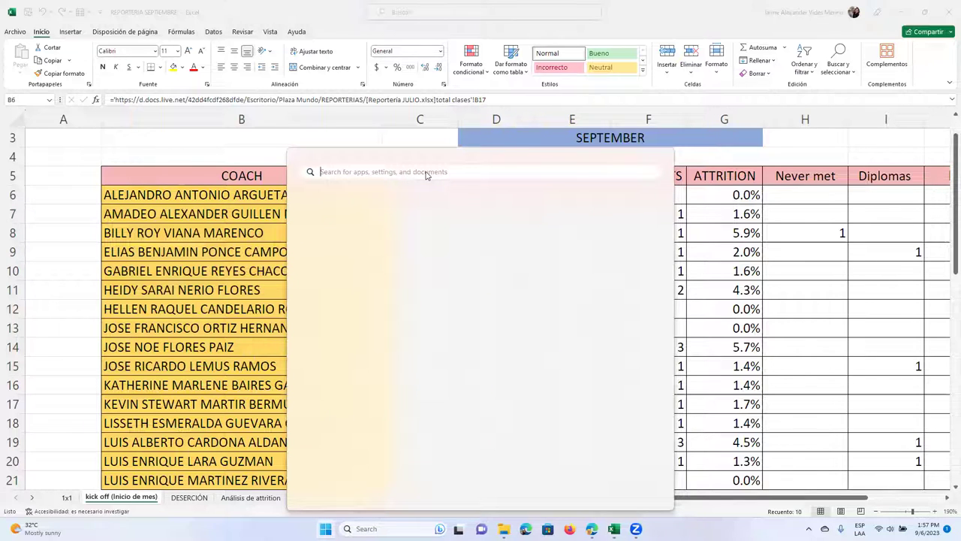
type("note")
key("Return")
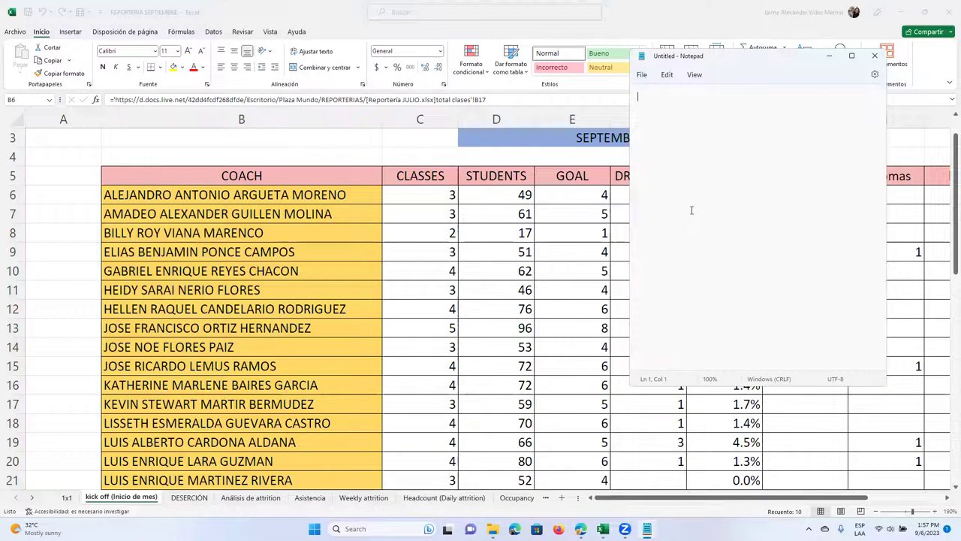
Copy the coach names in B6:B15 of the Excel sheet and paste them into the blank Notepad document
left_click_drag(118, 197, 165, 366)
key("ctrl+c")
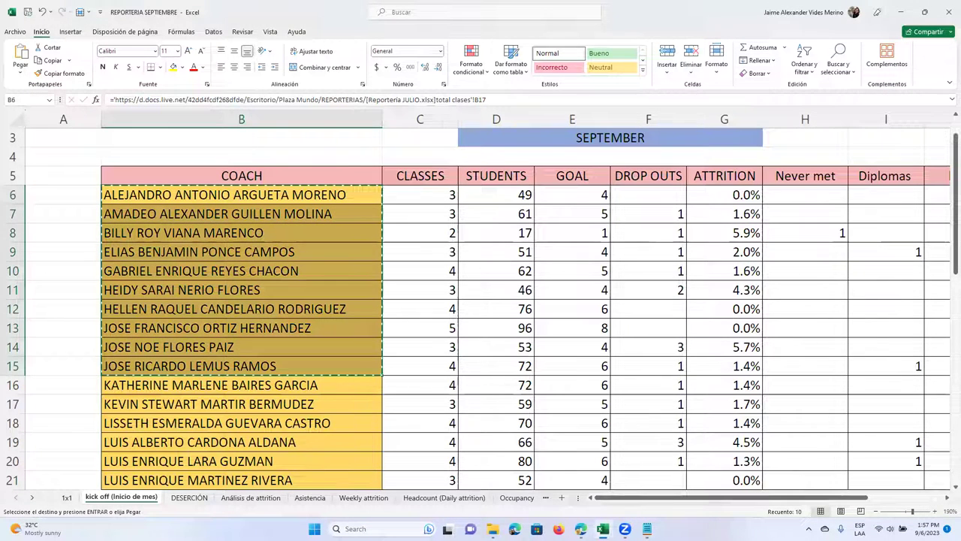
key("alt+Tab")
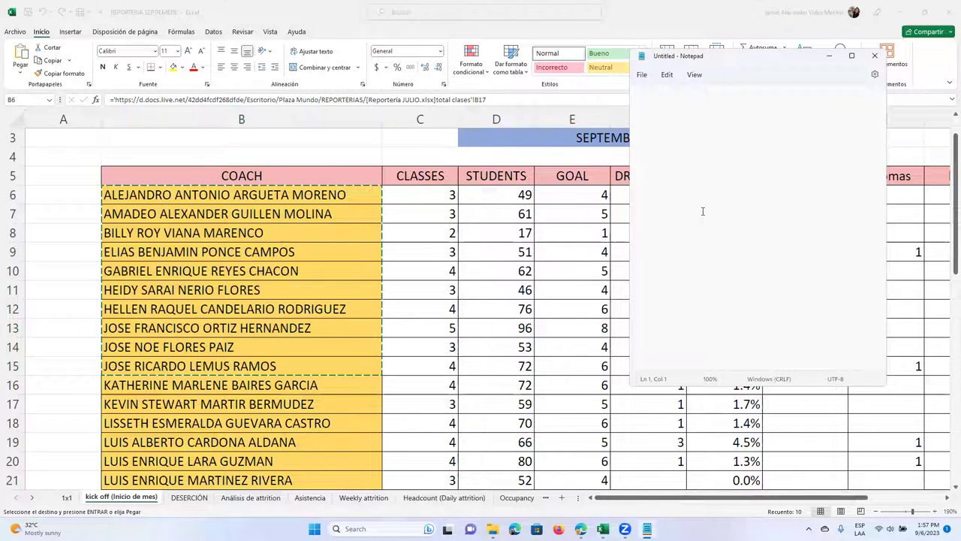
key("ctrl+v")
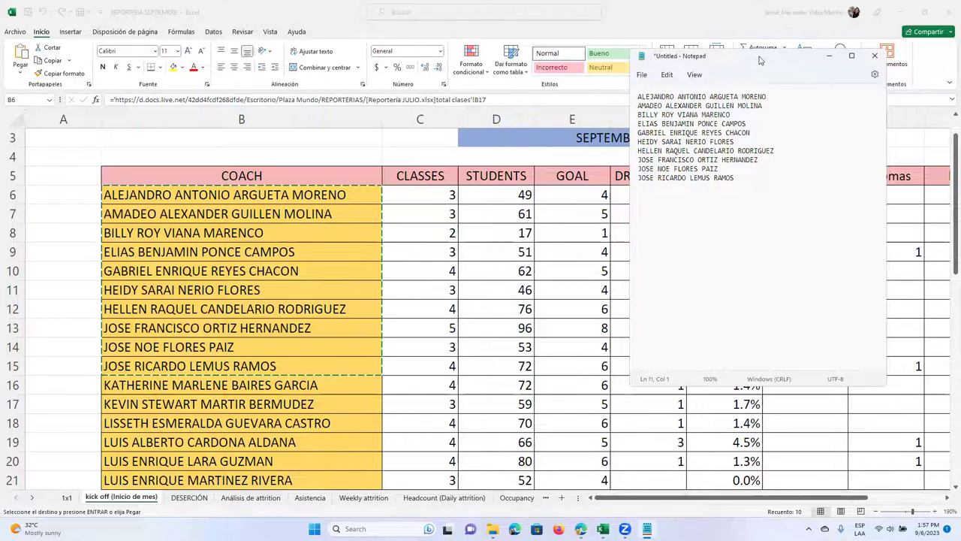
Move the Notepad window clear and copy the entire list of coach names from it as plain text
left_click_drag(760, 60, 658, 173)
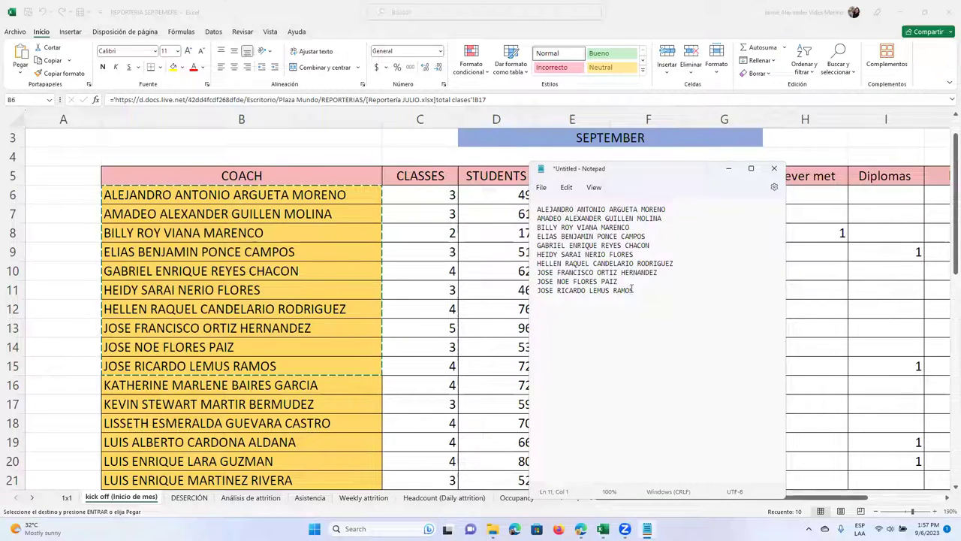
left_click_drag(634, 293, 566, 263)
left_click_drag(546, 217, 536, 210)
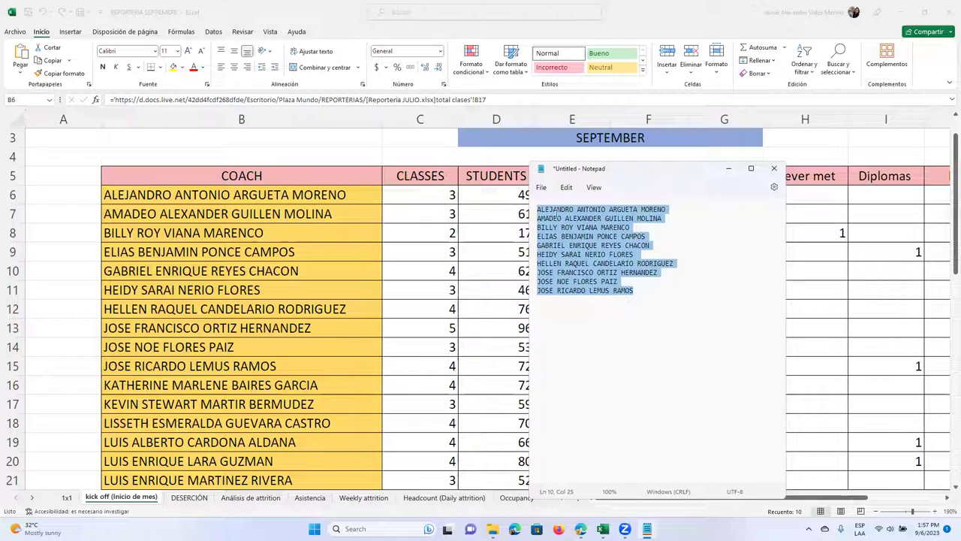
right_click(600, 259)
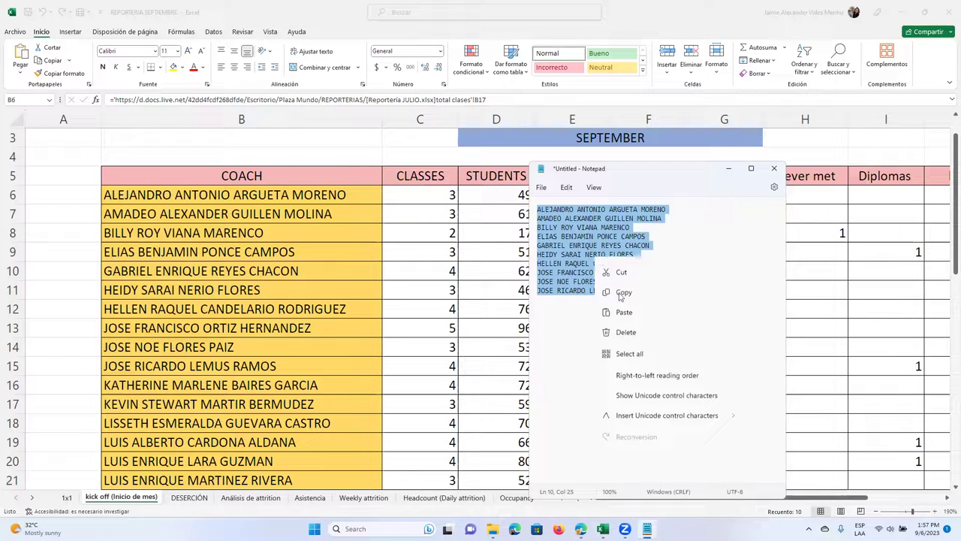
left_click(624, 308)
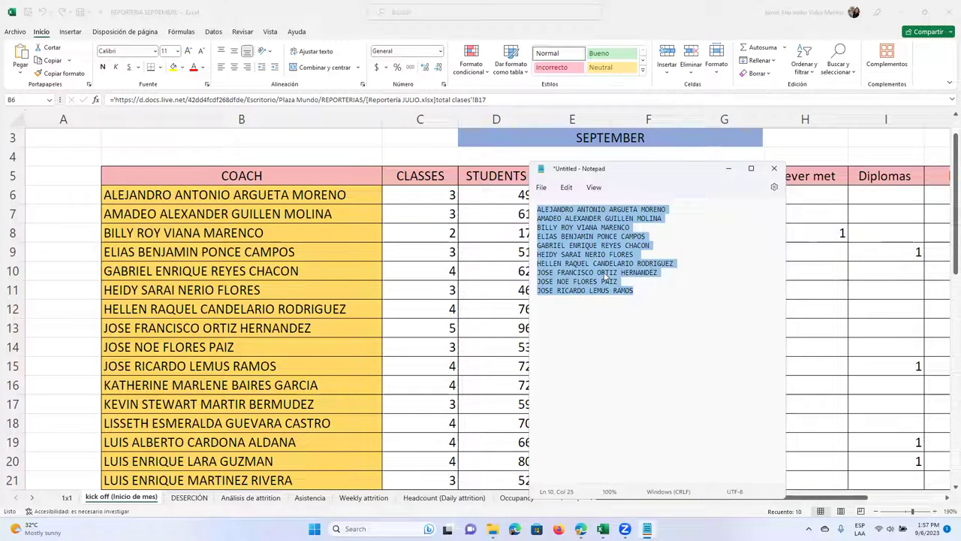
Switch back to Excel, open the custom lists editor in the advanced options, and paste the plain-text coach names as the new list's entries
key("alt+Tab")
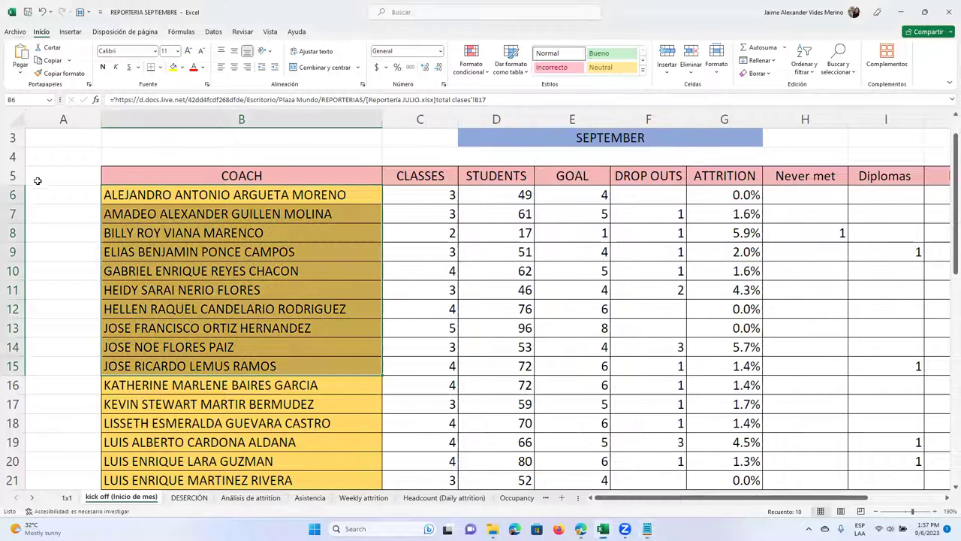
key("alt+a")
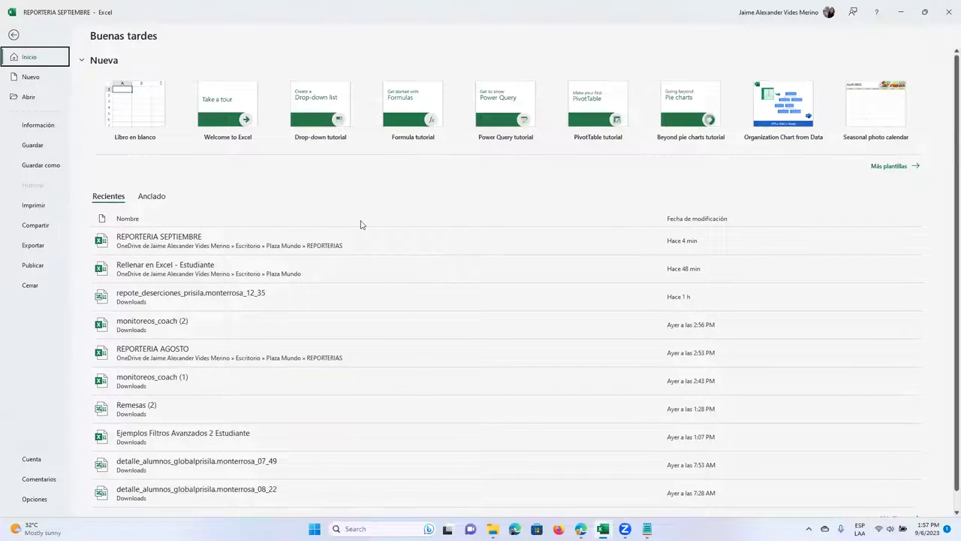
key("o")
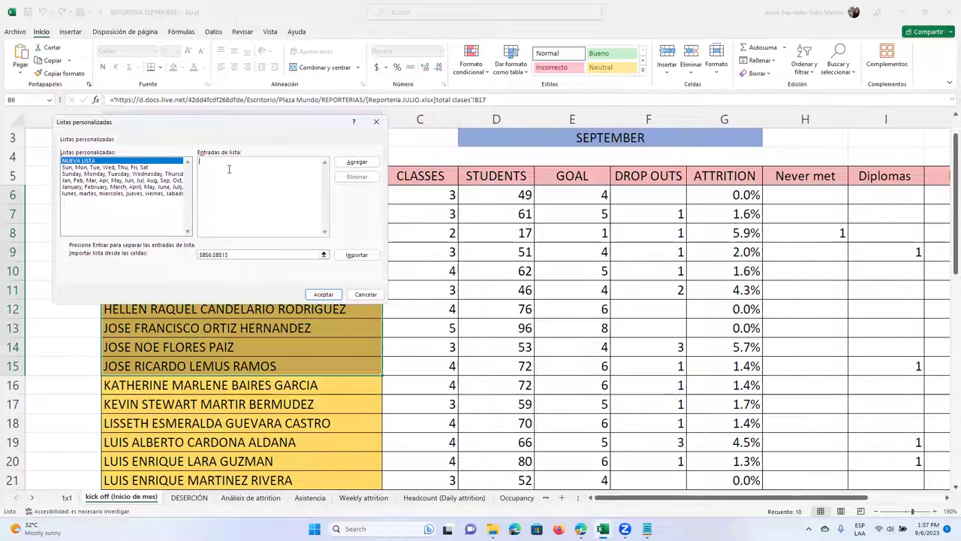
key("ctrl+v")
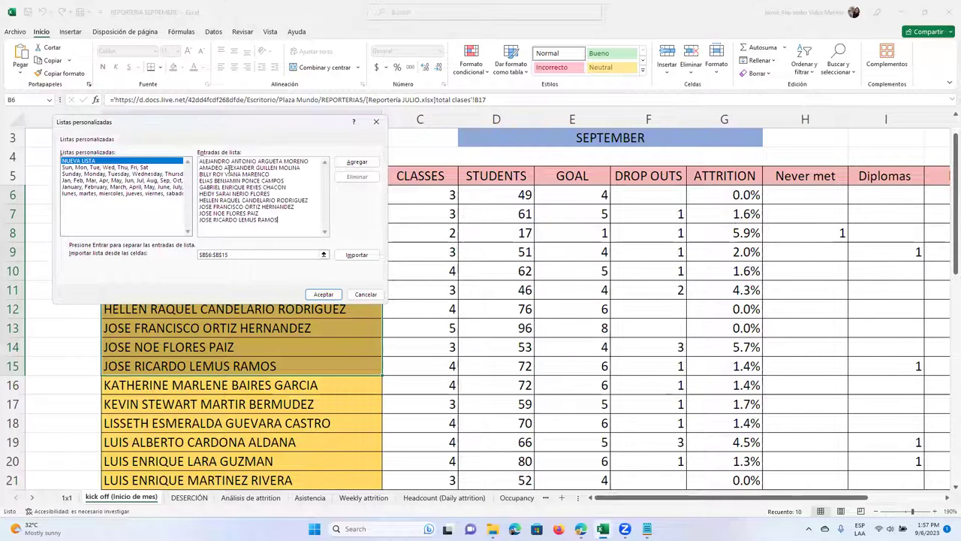